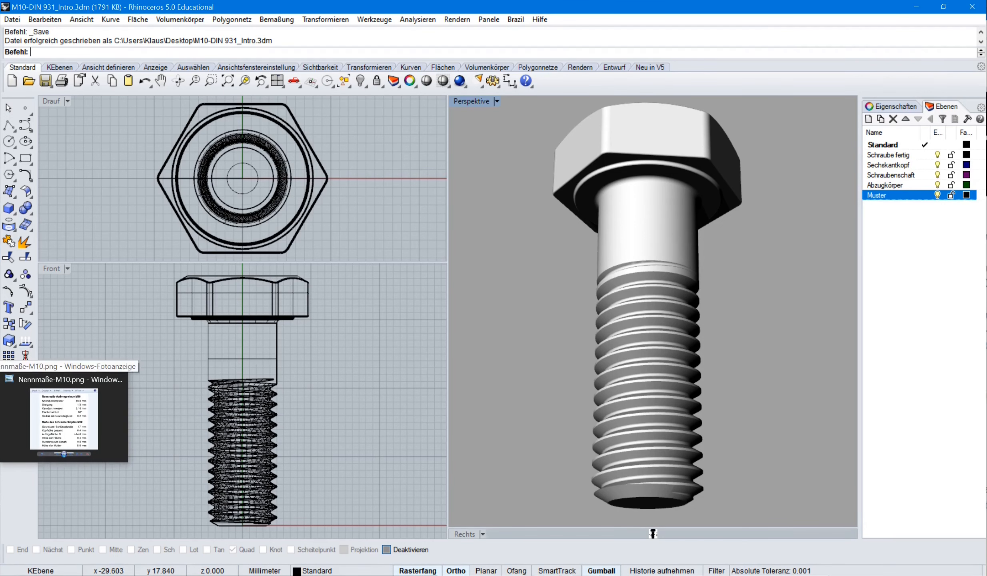
Examine the M10 nominal dimensions in Nennmaße-M10.png alongside the sample bolt's thread profile in the front view.
{"action": "left_click", "coordinate": [66, 416]}
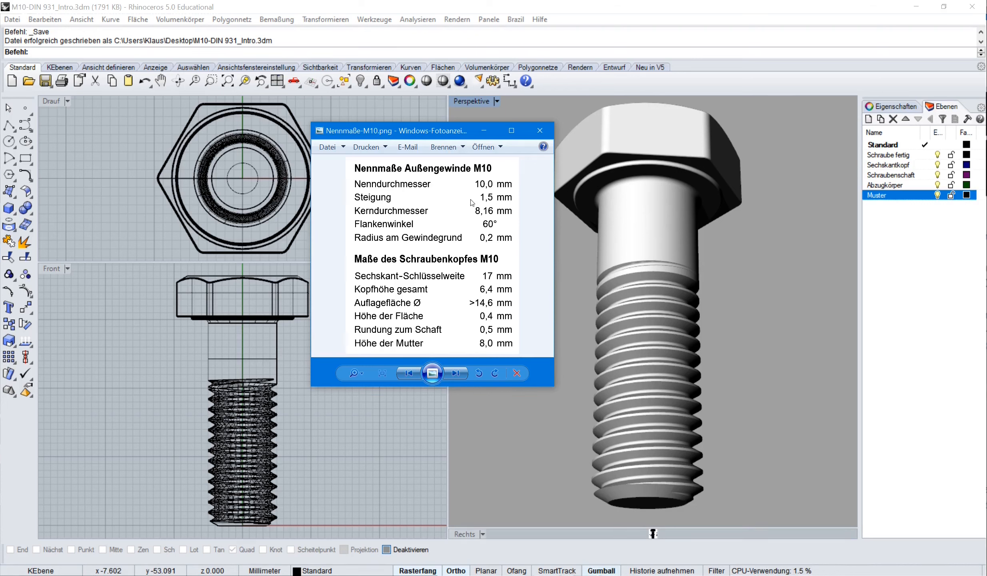
{"action": "scroll", "coordinate": [291, 456], "scroll_direction": "up", "scroll_amount": 5}
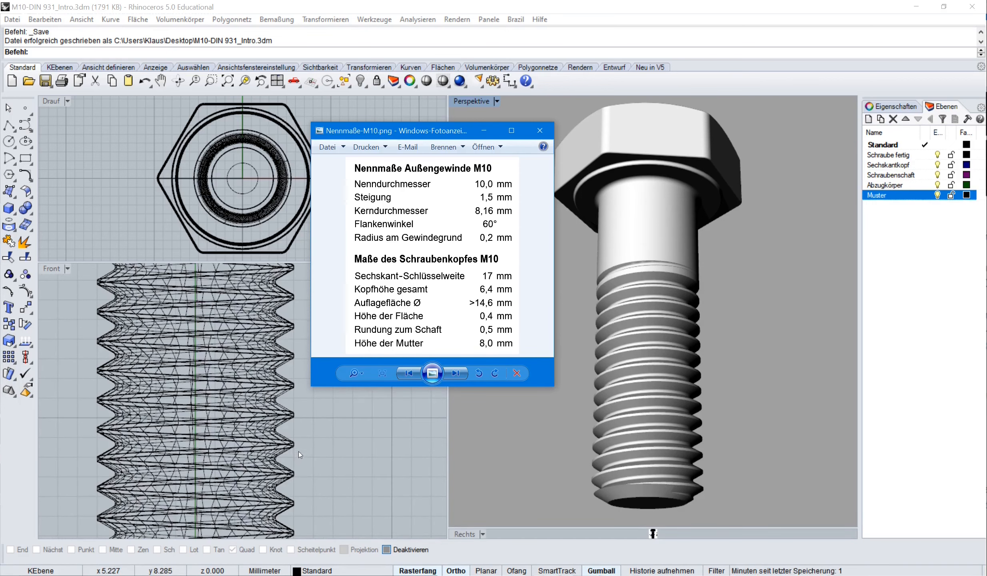
{"action": "scroll", "coordinate": [298, 452], "scroll_direction": "down", "scroll_amount": 2}
{"action": "scroll", "coordinate": [298, 452], "scroll_direction": "down", "scroll_amount": 3}
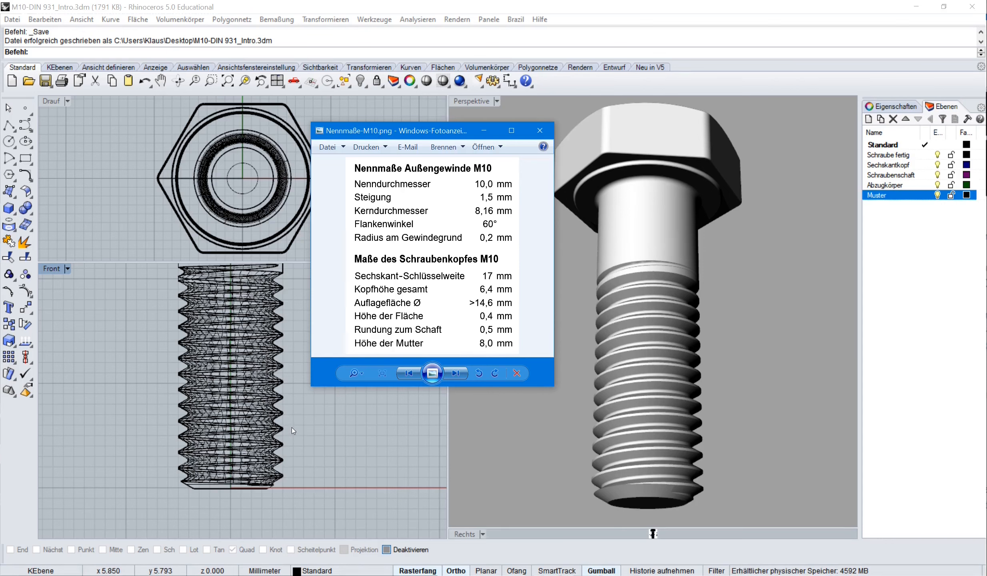
{"action": "scroll", "coordinate": [291, 427], "scroll_direction": "up", "scroll_amount": 5}
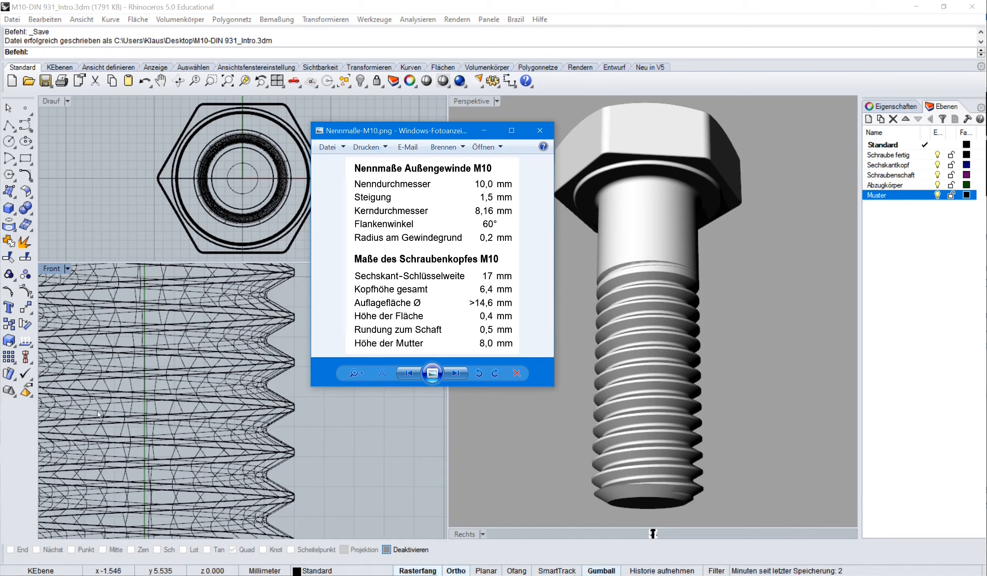
{"action": "left_click", "coordinate": [0, 416]}
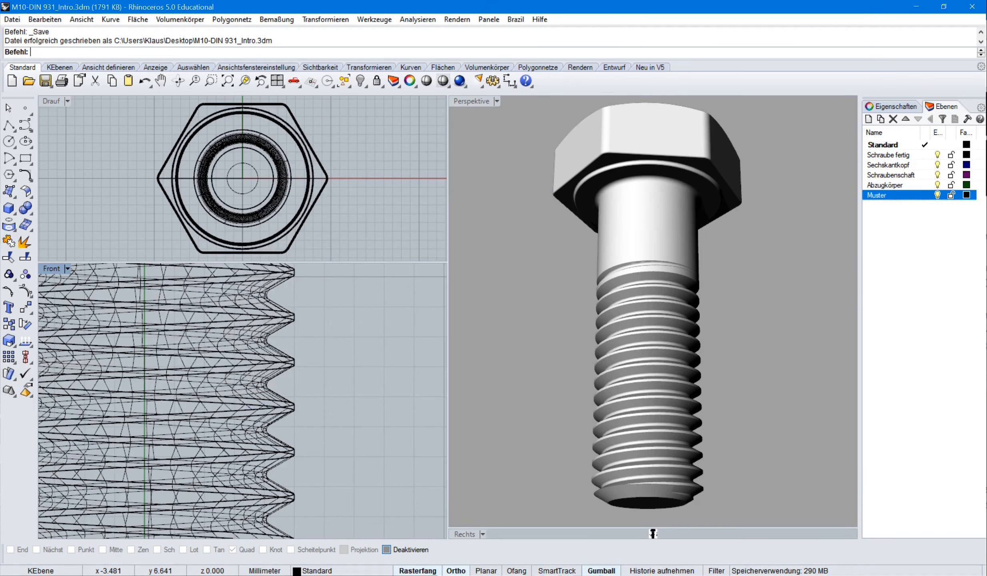
{"action": "scroll", "coordinate": [295, 429], "scroll_direction": "down", "scroll_amount": 3}
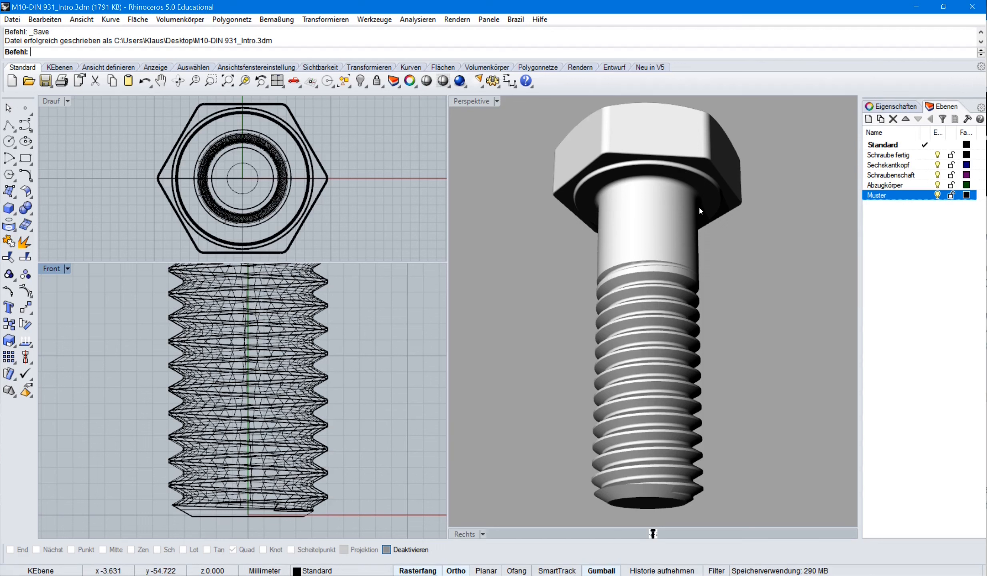
Hide the Muster layer and create a vertical solid cylinder centred at the origin, 10 mm in diameter, extending 40 mm to both sides.
{"action": "left_click", "coordinate": [938, 195]}
{"action": "left_click", "coordinate": [180, 19]}
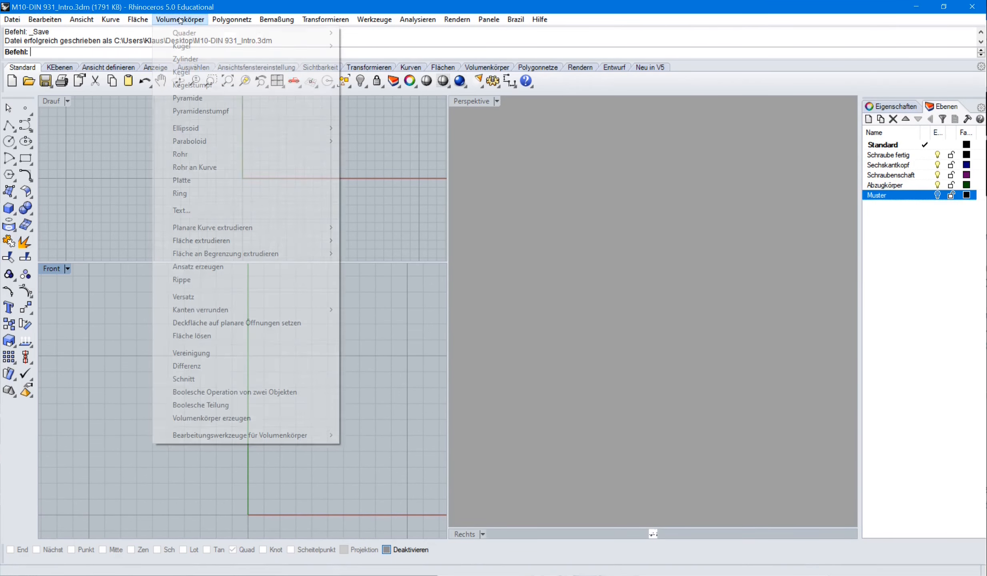
{"action": "left_click", "coordinate": [189, 59]}
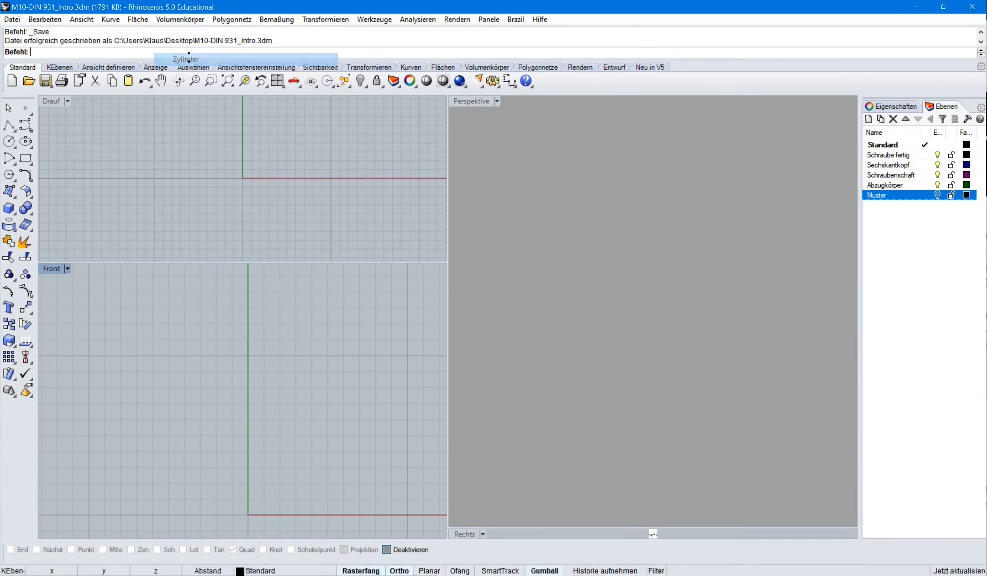
{"action": "left_click", "coordinate": [242, 178]}
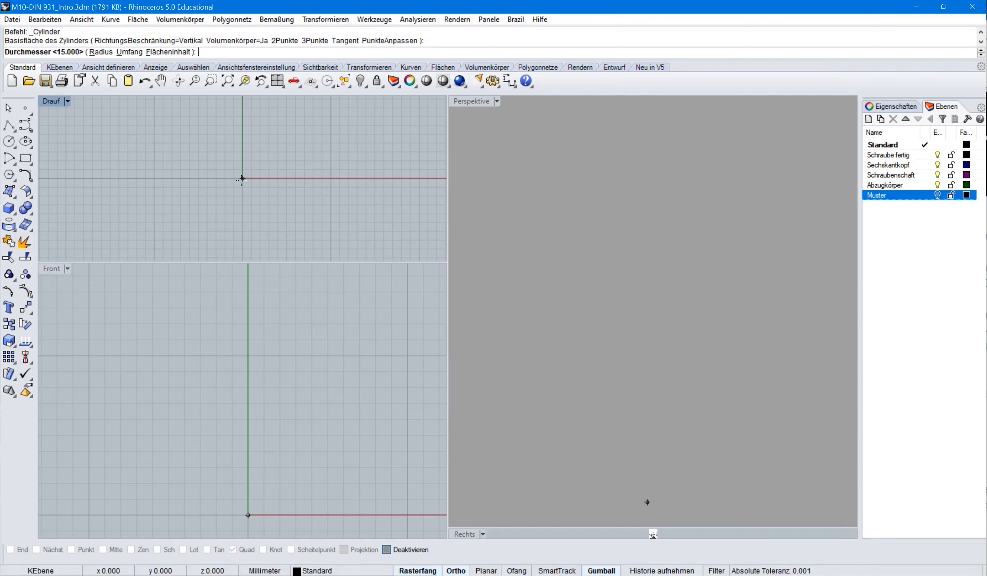
{"action": "type", "text": "10"}
{"action": "key", "text": "Return"}
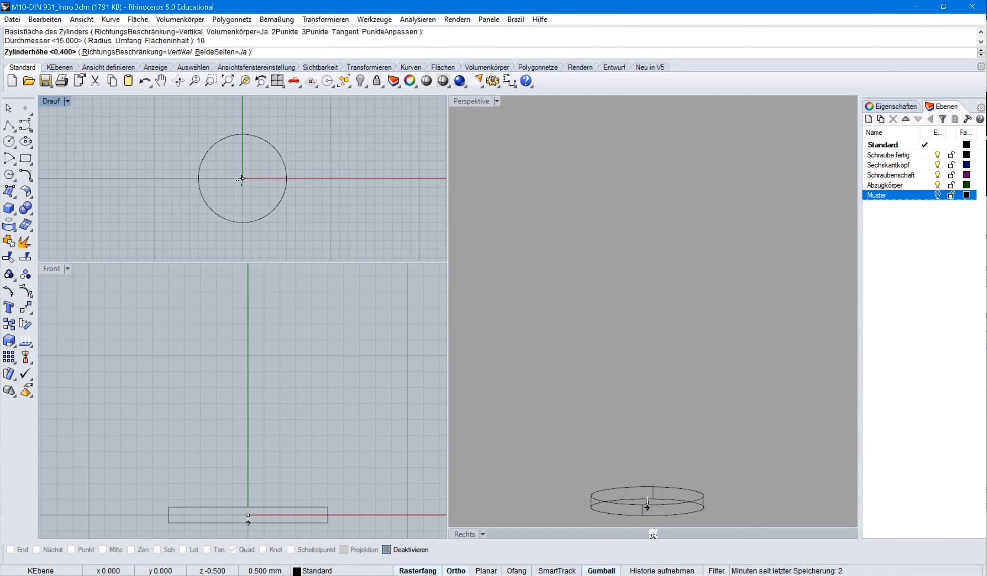
{"action": "scroll", "coordinate": [216, 338], "scroll_direction": "down", "scroll_amount": 10}
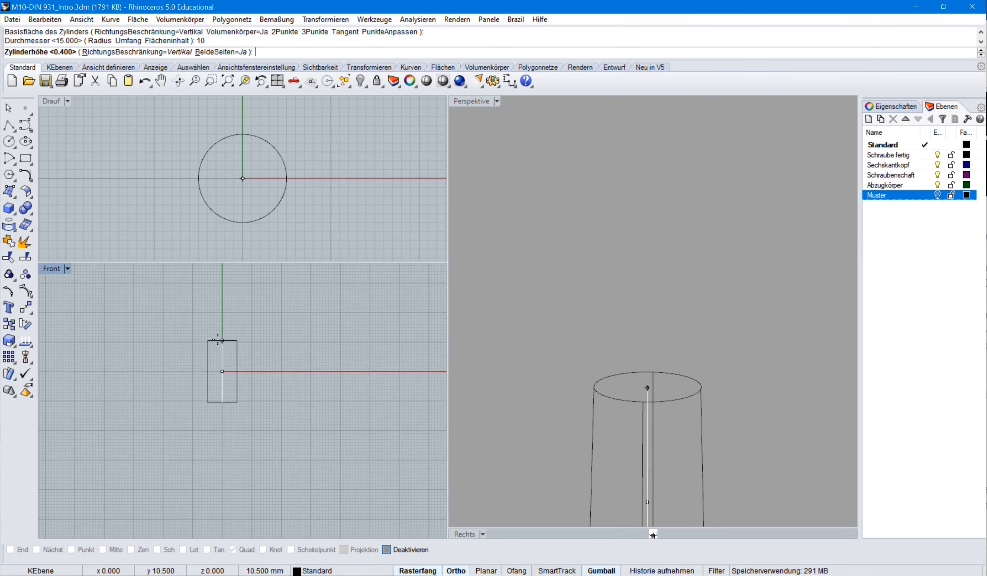
{"action": "right_click_drag", "start_coordinate": [220, 345], "coordinate": [235, 377]}
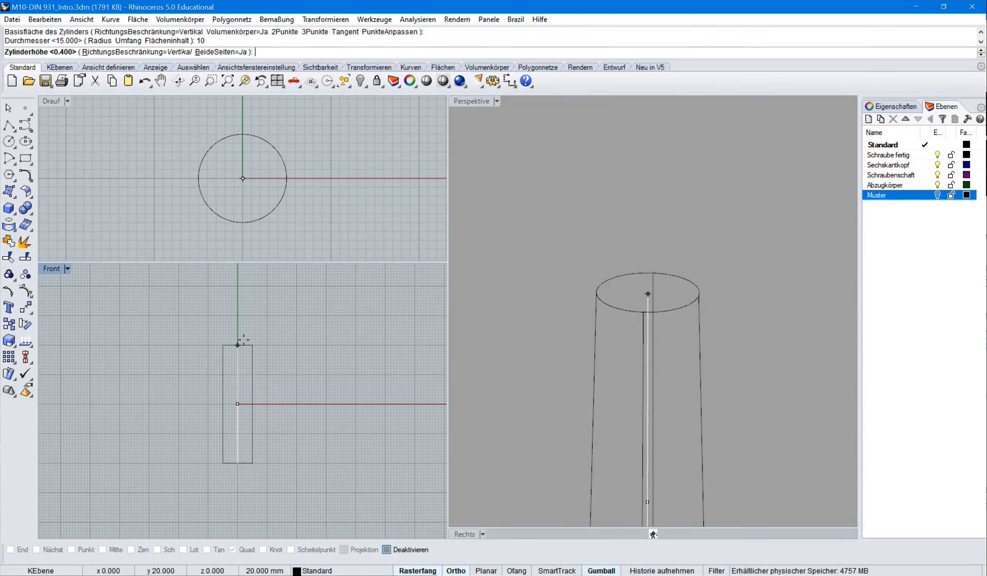
{"action": "left_click", "coordinate": [252, 286]}
{"action": "right_click_drag", "start_coordinate": [331, 385], "coordinate": [338, 371]}
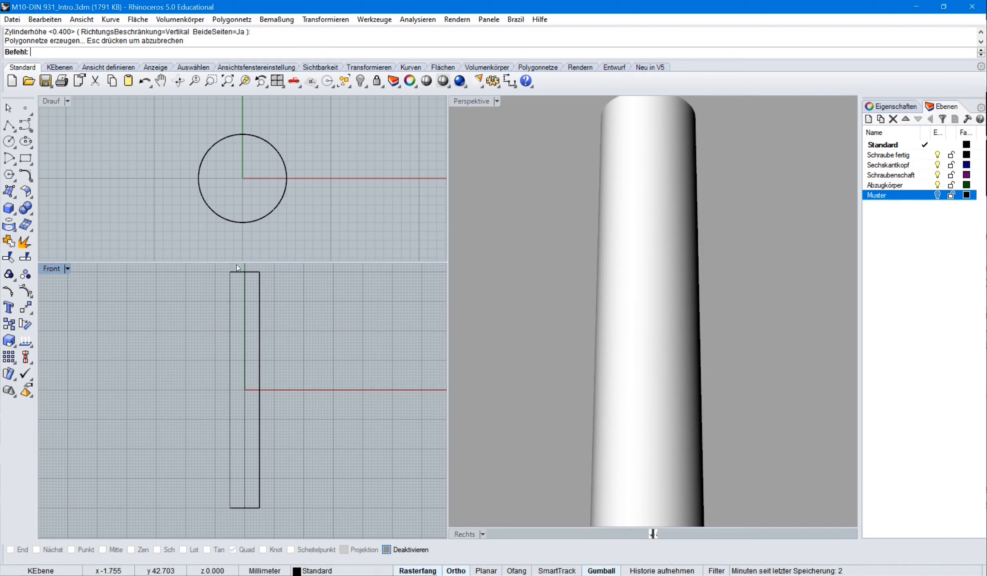
In the front view, draw a three-sided polygon of 1 mm radius beside the cylinder's lower edge, centred at 8, -40, with one corner pointing at the cylinder.
{"action": "right_click_drag", "start_coordinate": [278, 520], "coordinate": [281, 412]}
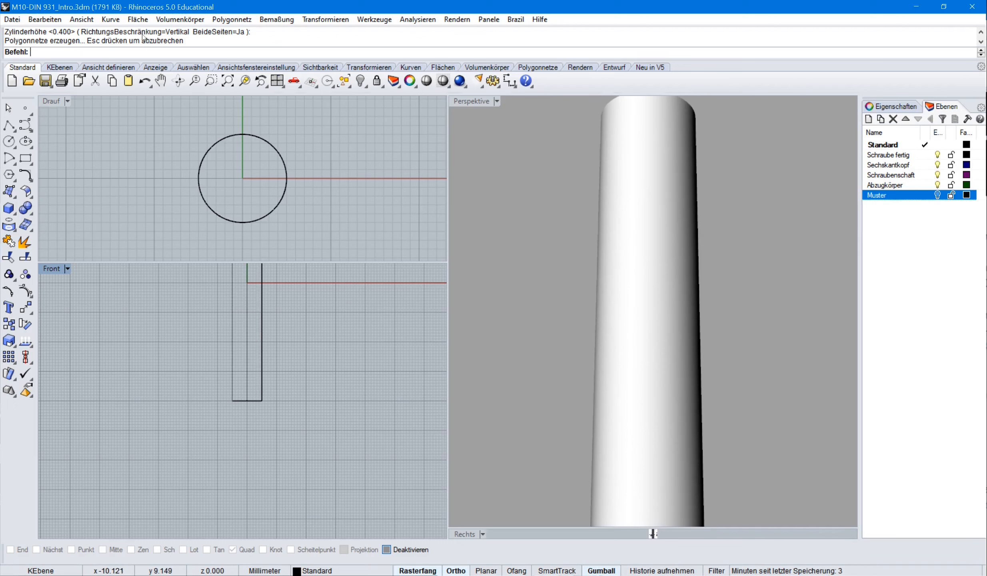
{"action": "left_click", "coordinate": [111, 21]}
{"action": "mouse_move", "coordinate": [134, 102]}
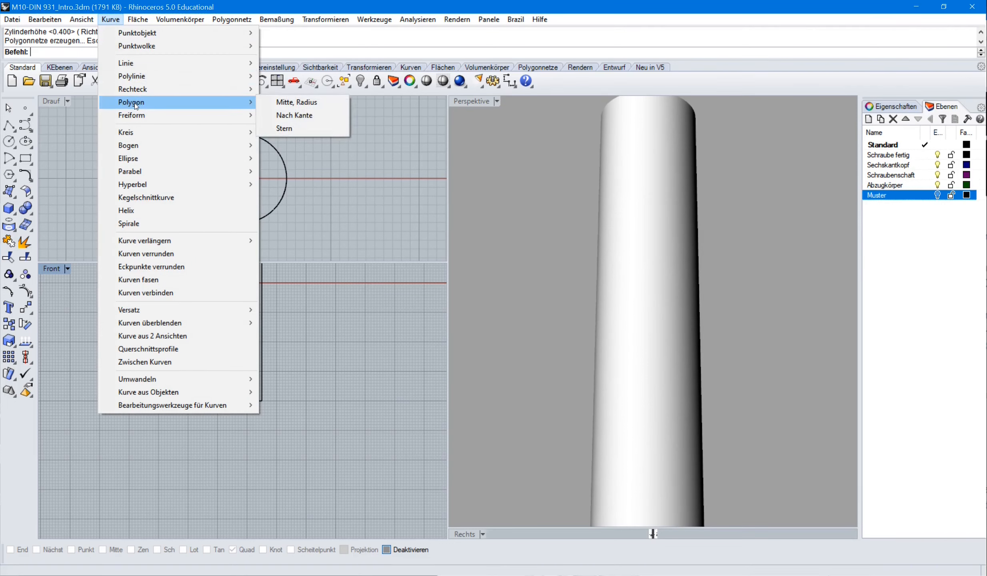
{"action": "left_click", "coordinate": [280, 103]}
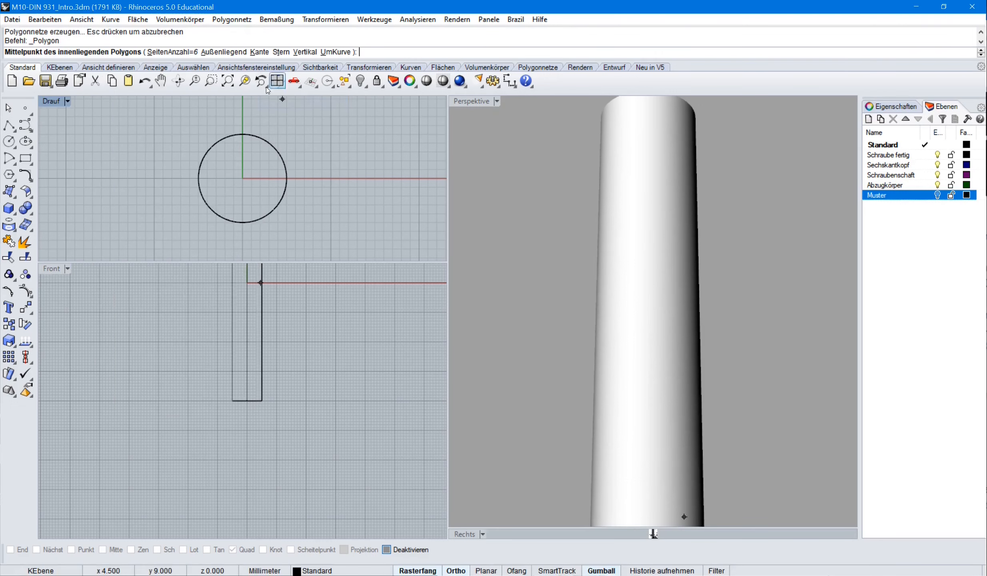
{"action": "left_click", "coordinate": [186, 52]}
{"action": "type", "text": "3"}
{"action": "key", "text": "Return"}
{"action": "scroll", "coordinate": [276, 384], "scroll_direction": "up", "scroll_amount": 4}
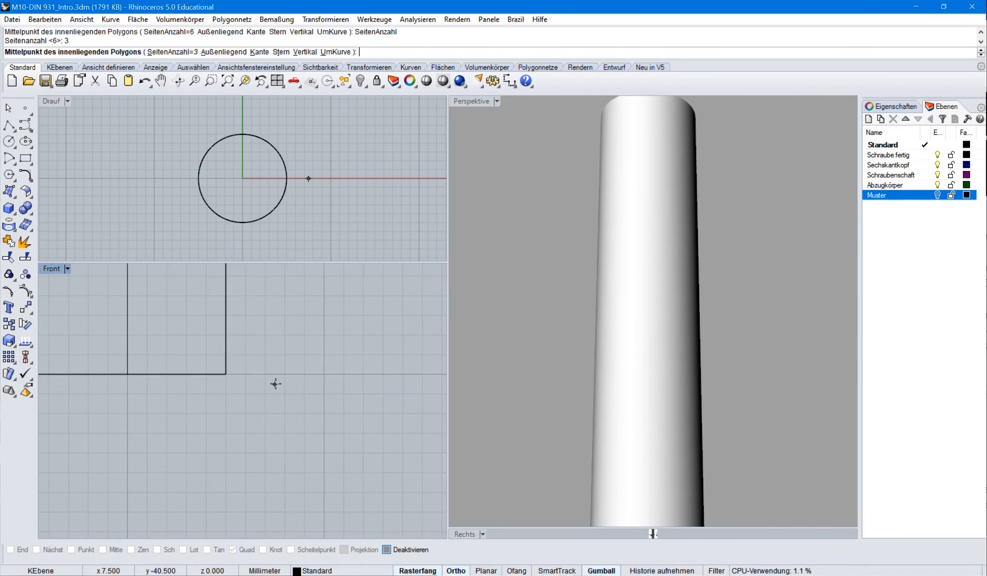
{"action": "left_click", "coordinate": [285, 374]}
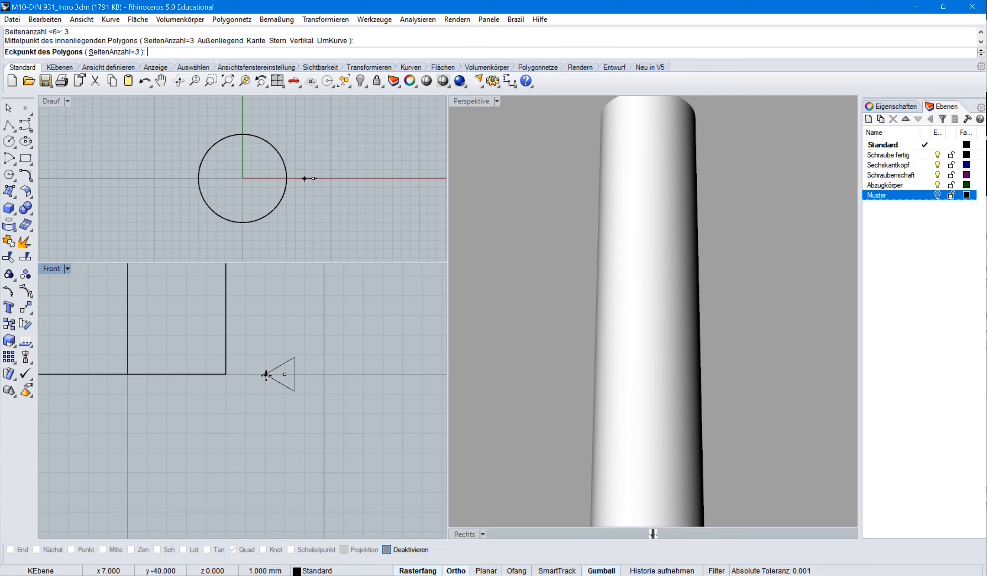
{"action": "left_click", "coordinate": [266, 374]}
{"action": "right_click_drag", "start_coordinate": [252, 404], "coordinate": [292, 414]}
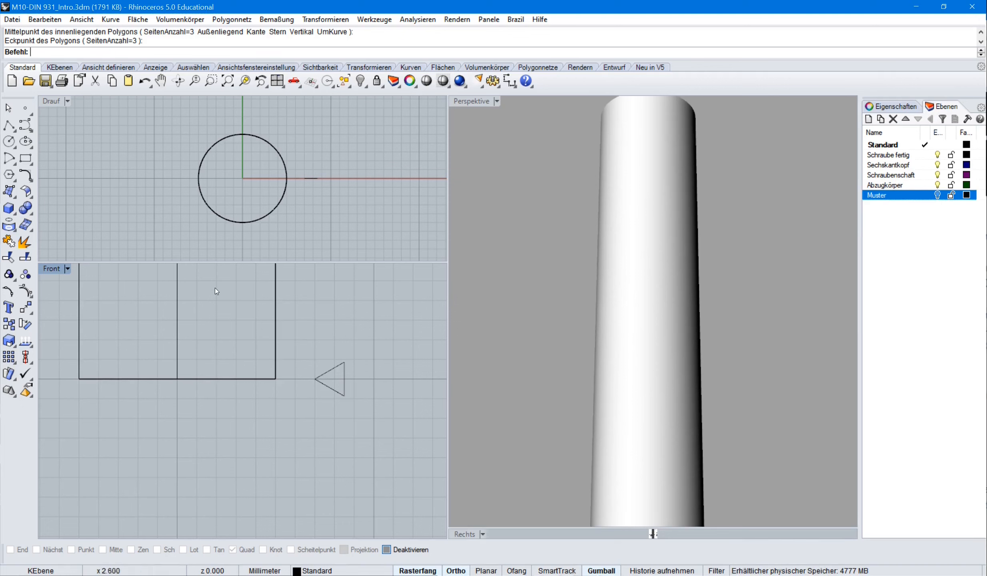
Fillet the triangle's corner facing the cylinder with a 0.2 mm radius.
{"action": "left_click", "coordinate": [110, 19]}
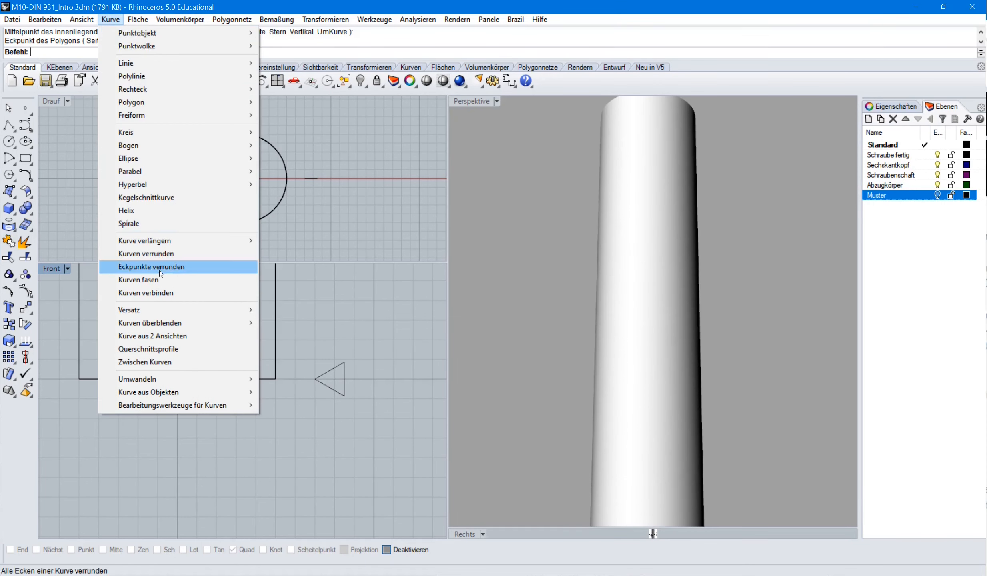
{"action": "left_click", "coordinate": [165, 254]}
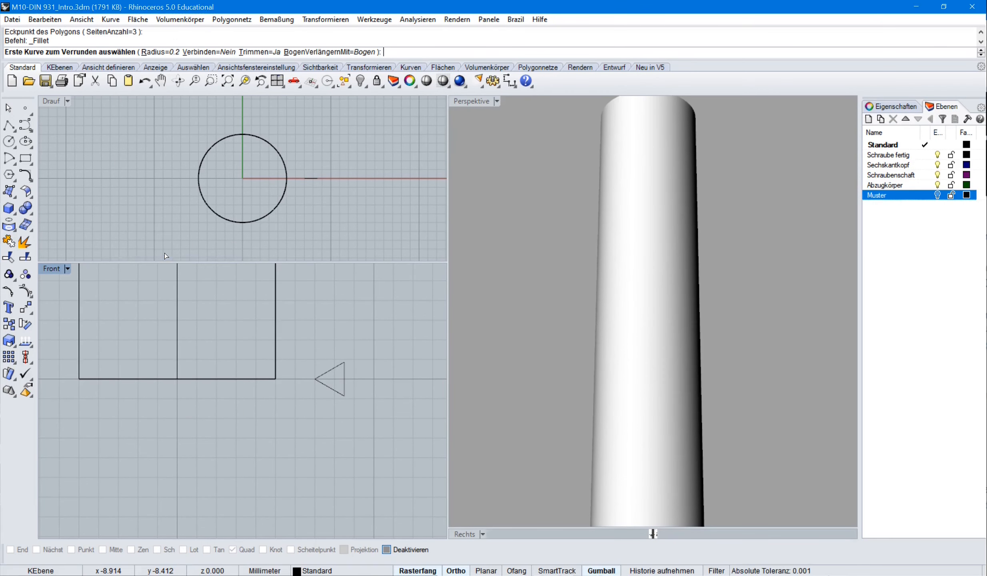
{"action": "left_click", "coordinate": [172, 52]}
{"action": "key", "text": "Return"}
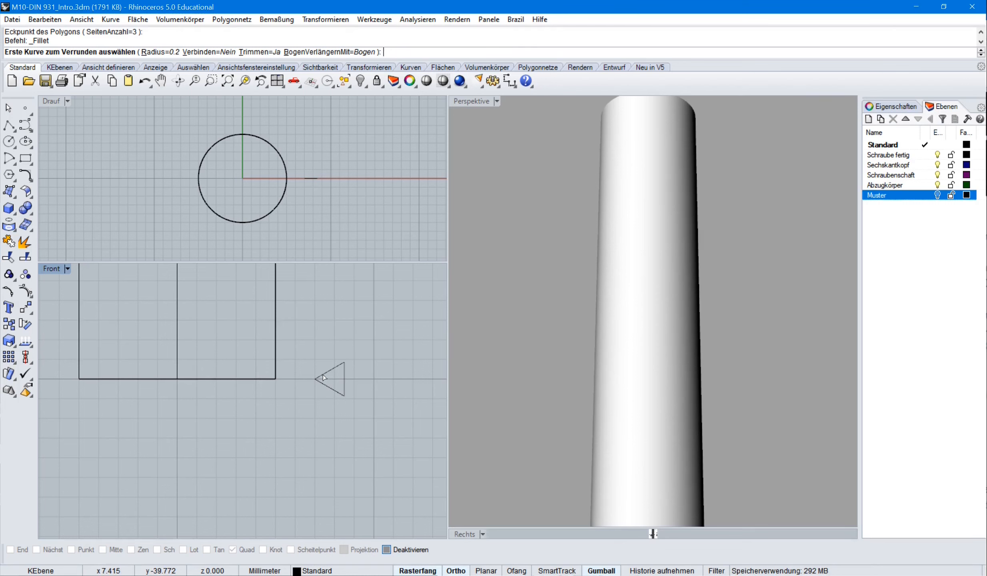
{"action": "left_click", "coordinate": [324, 378]}
{"action": "left_click", "coordinate": [324, 385]}
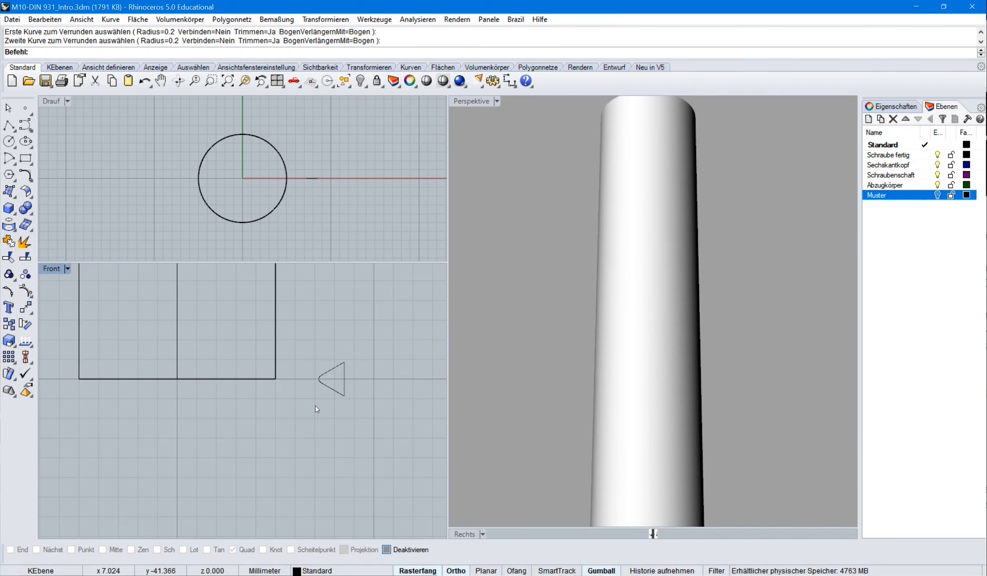
Draw a helix on the cylinder's axis from 2 mm below its lower end, about 44 mm long, with 5 mm radius and 1.5 mm pitch.
{"action": "scroll", "coordinate": [319, 405], "scroll_direction": "down", "scroll_amount": 2}
{"action": "scroll", "coordinate": [324, 410], "scroll_direction": "down", "scroll_amount": 4}
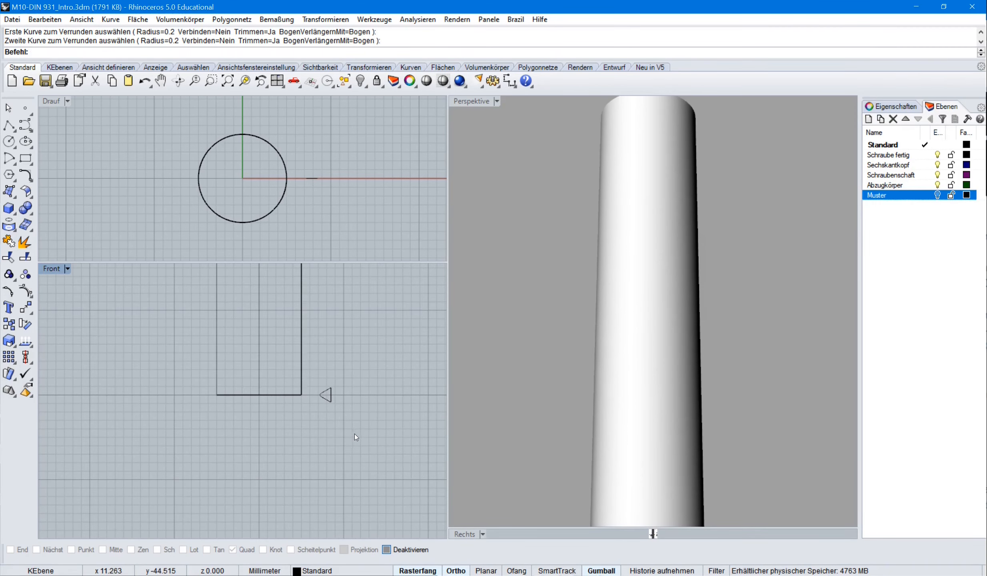
{"action": "right_click_drag", "start_coordinate": [375, 438], "coordinate": [358, 466]}
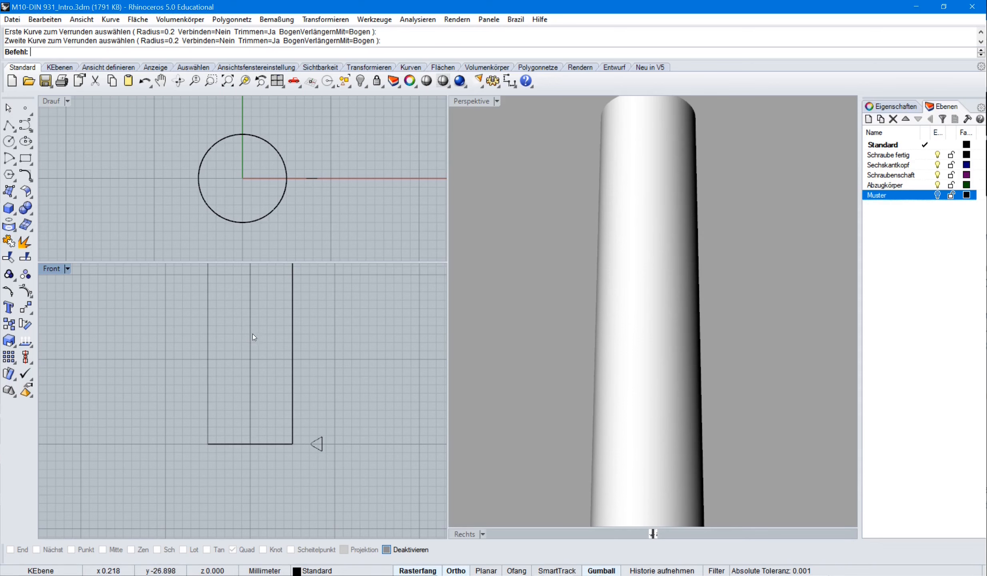
{"action": "right_click_drag", "start_coordinate": [251, 334], "coordinate": [246, 370]}
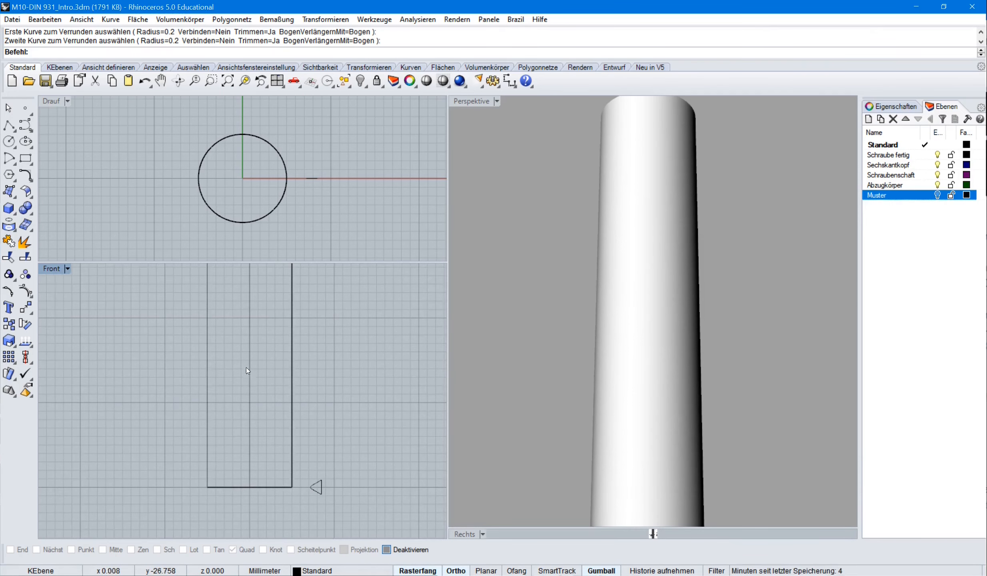
{"action": "left_click", "coordinate": [111, 19]}
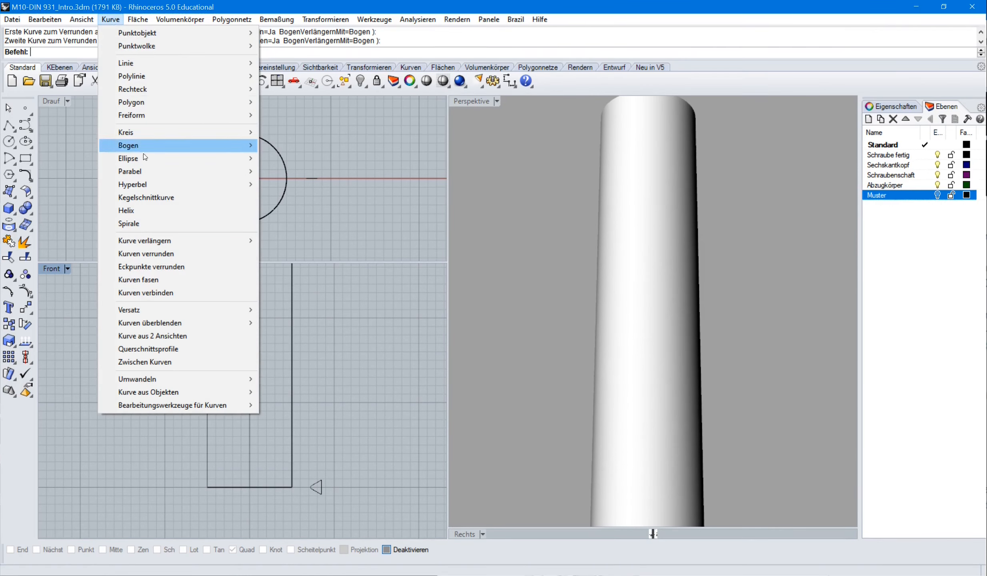
{"action": "left_click", "coordinate": [140, 211]}
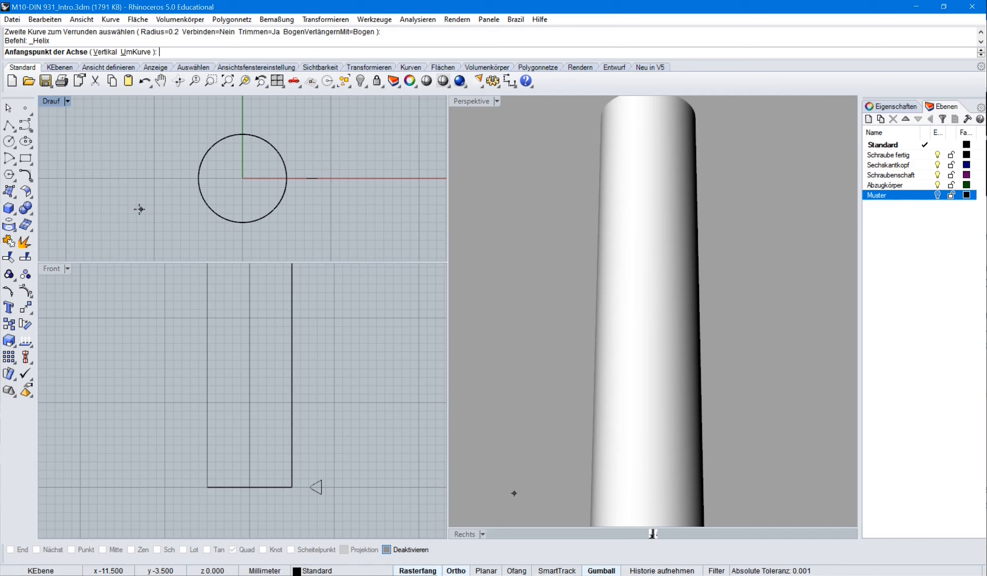
{"action": "left_click", "coordinate": [250, 503]}
{"action": "scroll", "coordinate": [261, 312], "scroll_direction": "down", "scroll_amount": 1}
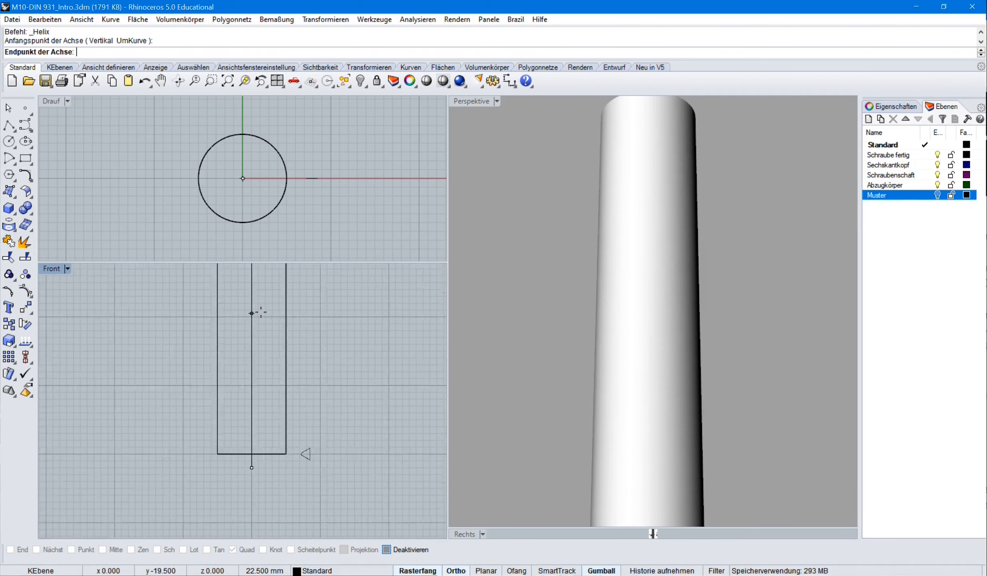
{"action": "scroll", "coordinate": [261, 312], "scroll_direction": "down", "scroll_amount": 1}
{"action": "right_click_drag", "start_coordinate": [256, 316], "coordinate": [251, 408]}
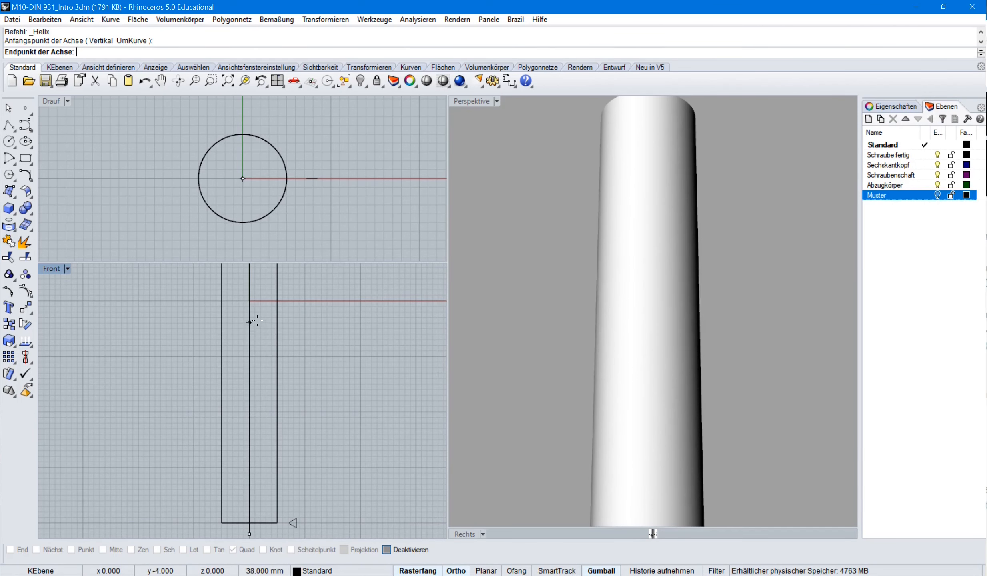
{"action": "left_click", "coordinate": [250, 289]}
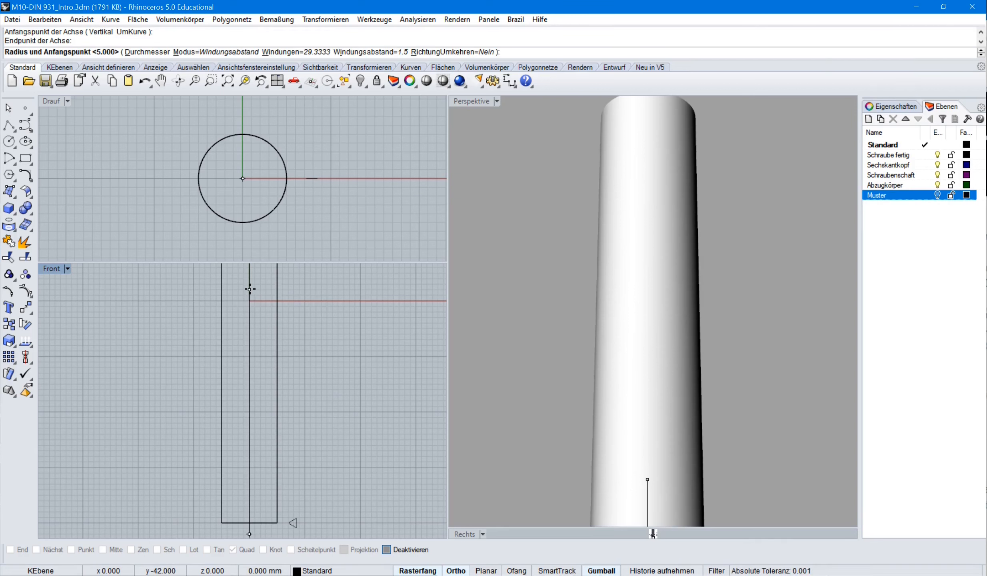
{"action": "left_click", "coordinate": [277, 288]}
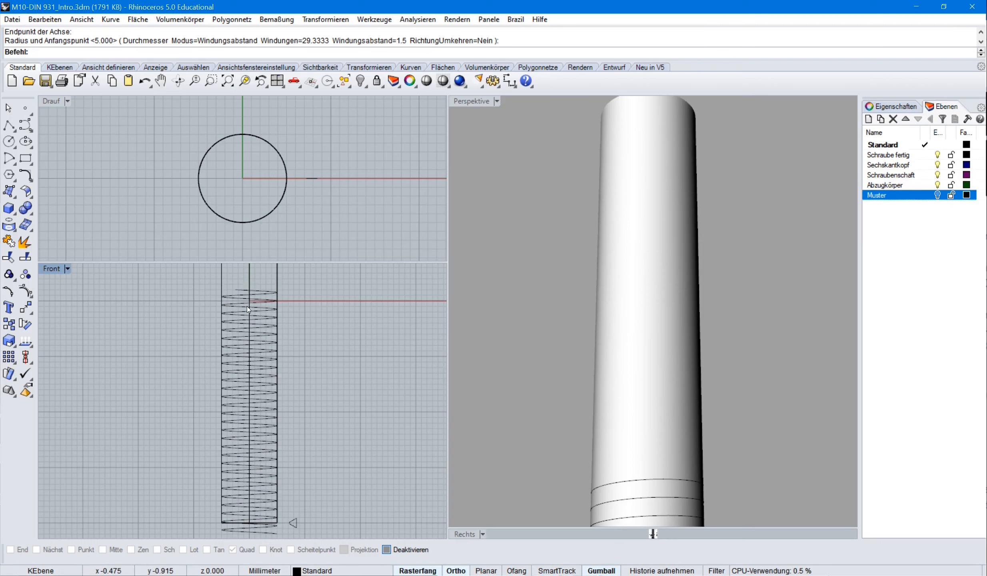
Taper the helix's upper end outward along the cylinder's axis, from 5 mm to just over 6 mm radius.
{"action": "scroll", "coordinate": [247, 306], "scroll_direction": "up", "scroll_amount": 5}
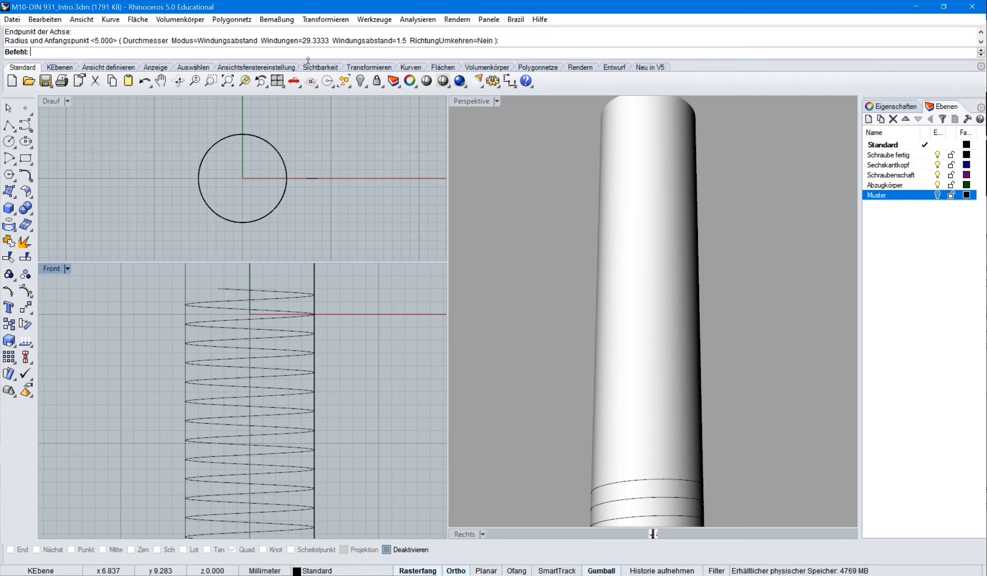
{"action": "left_click", "coordinate": [264, 290]}
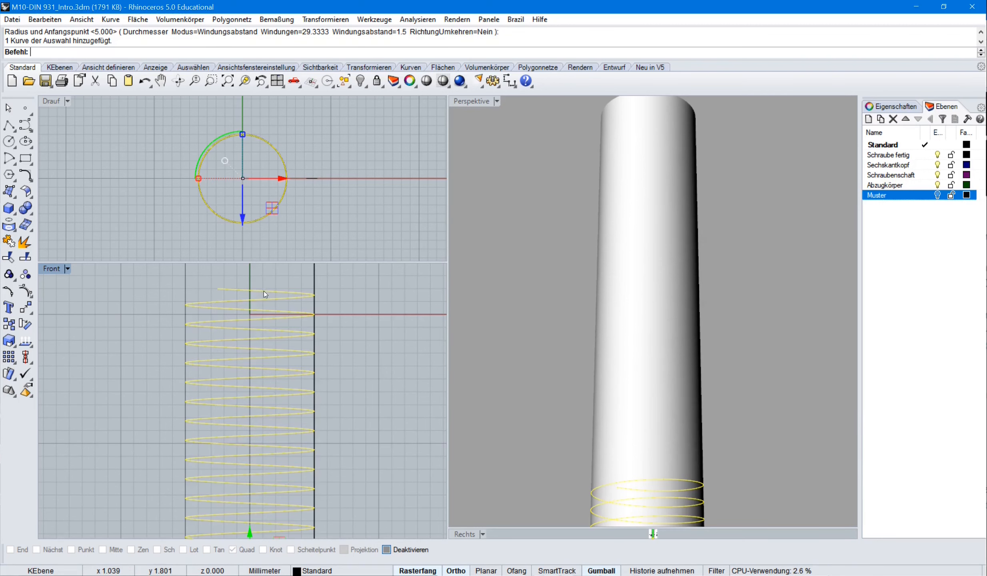
{"action": "left_click", "coordinate": [315, 21]}
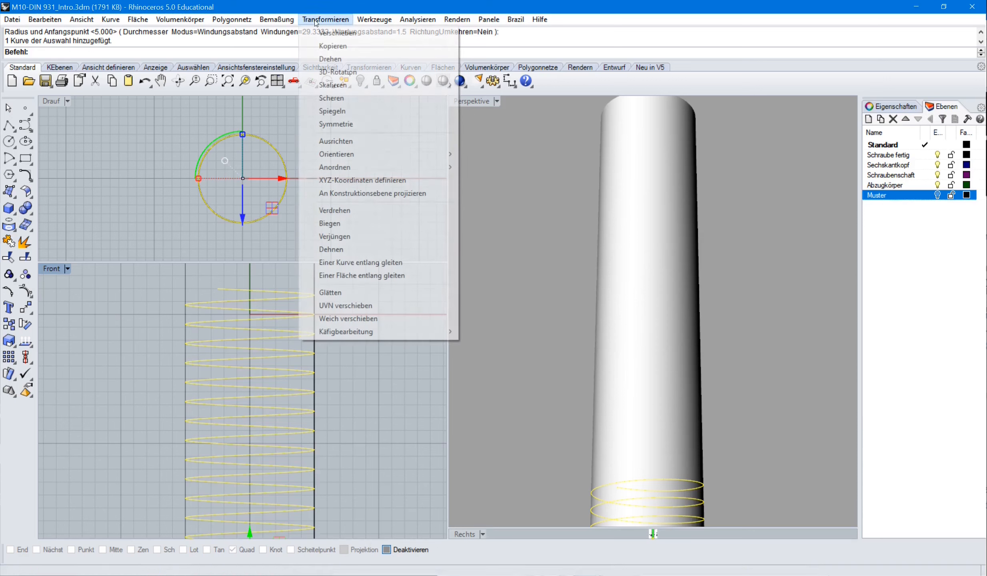
{"action": "left_click", "coordinate": [326, 237]}
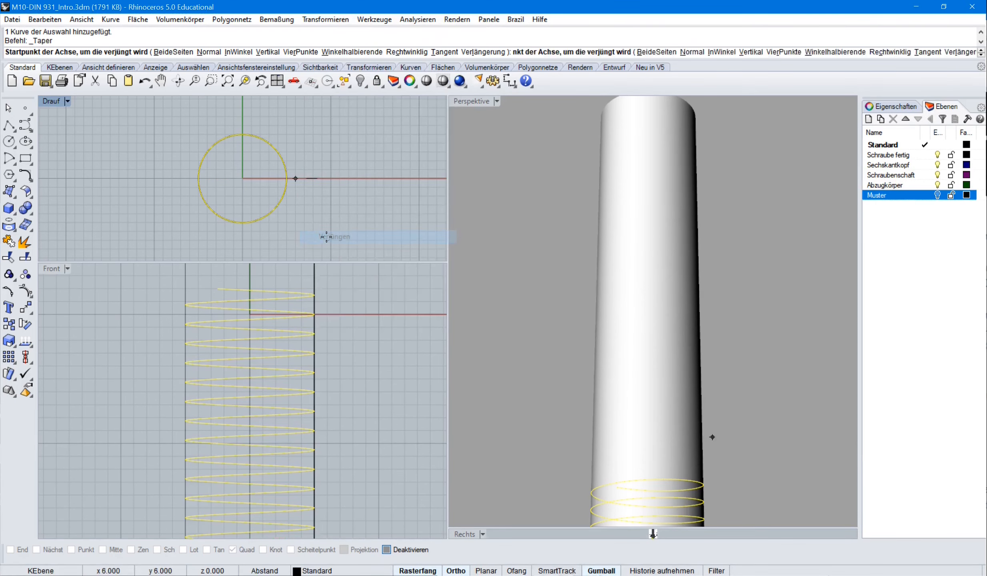
{"action": "left_click", "coordinate": [250, 308]}
{"action": "left_click", "coordinate": [249, 288]}
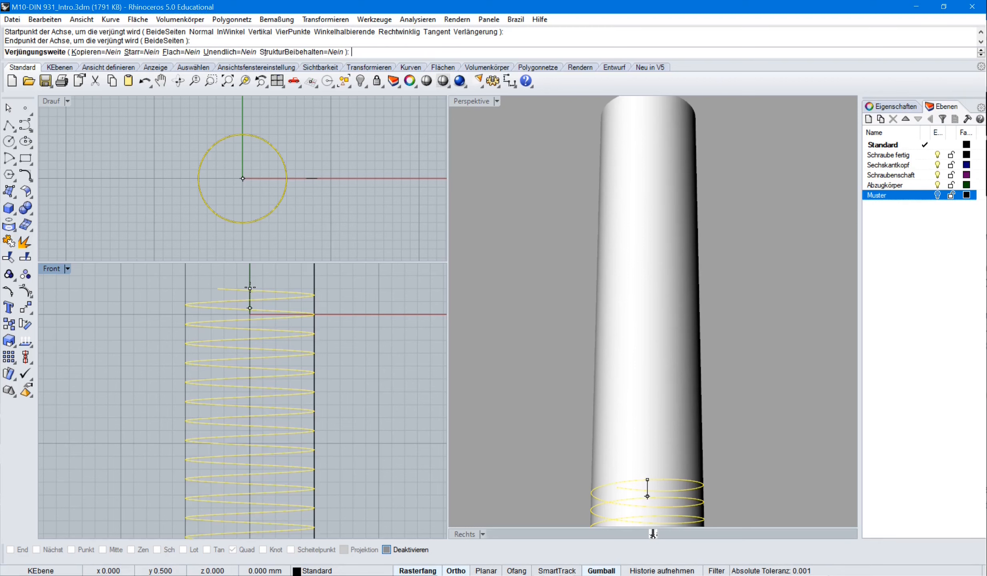
{"action": "left_click", "coordinate": [315, 308]}
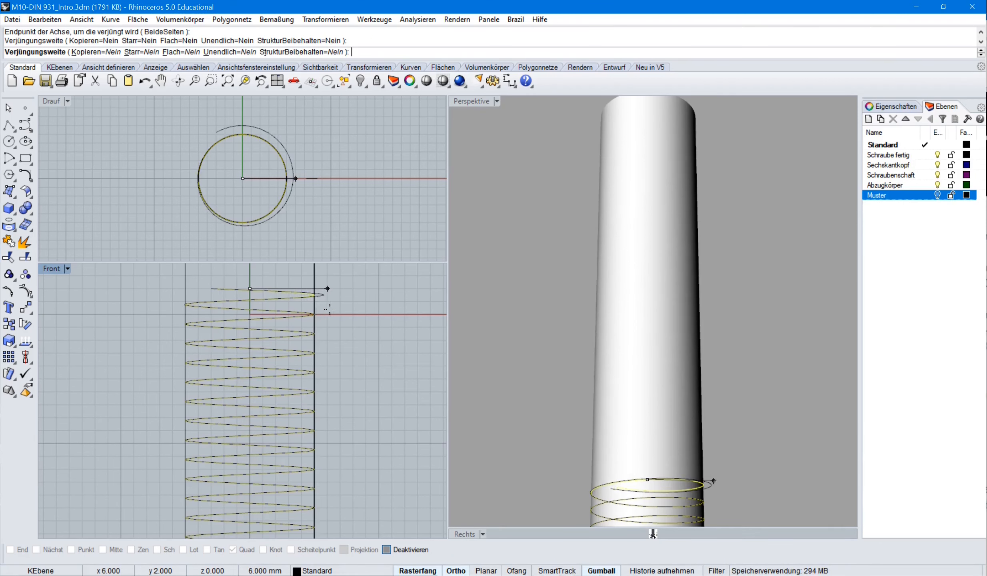
{"action": "left_click", "coordinate": [331, 309]}
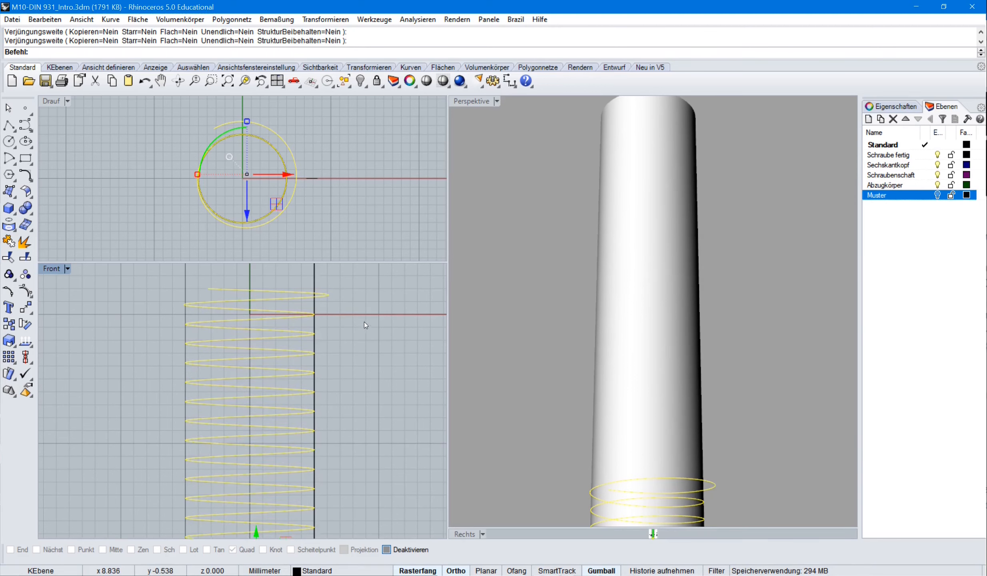
Reactivate the Quad object snap and move the triangle by its rounded tip to 4.08, -42 at the helix's lower end.
{"action": "scroll", "coordinate": [364, 321], "scroll_direction": "down", "scroll_amount": 4}
{"action": "scroll", "coordinate": [282, 398], "scroll_direction": "up", "scroll_amount": 5}
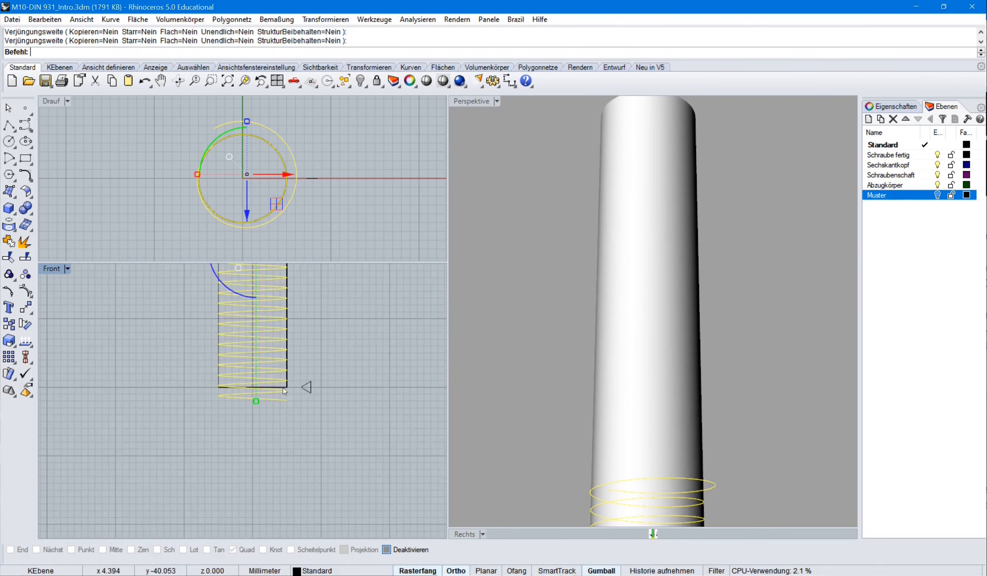
{"action": "scroll", "coordinate": [304, 377], "scroll_direction": "up", "scroll_amount": 2}
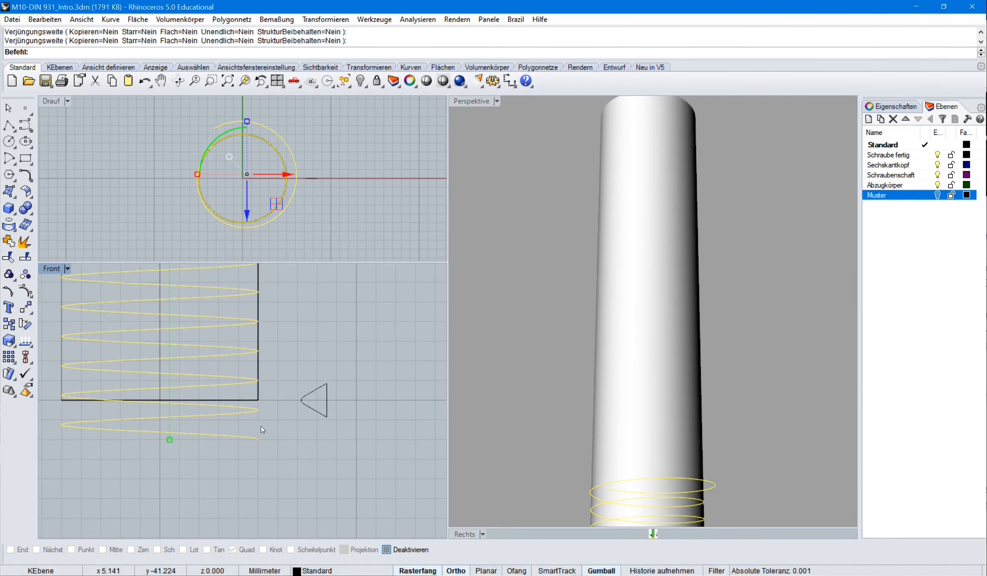
{"action": "scroll", "coordinate": [302, 400], "scroll_direction": "up", "scroll_amount": 3}
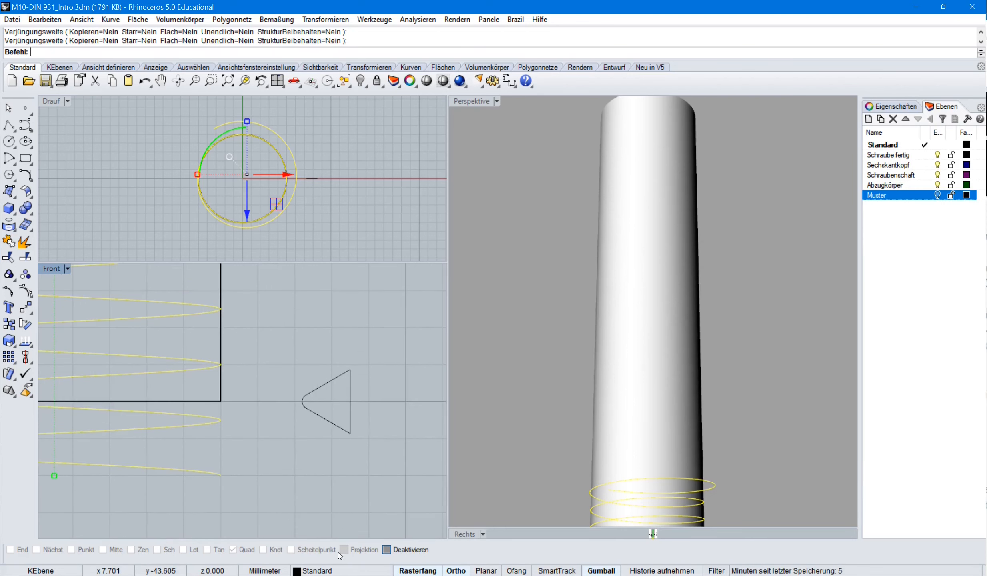
{"action": "left_click", "coordinate": [387, 549]}
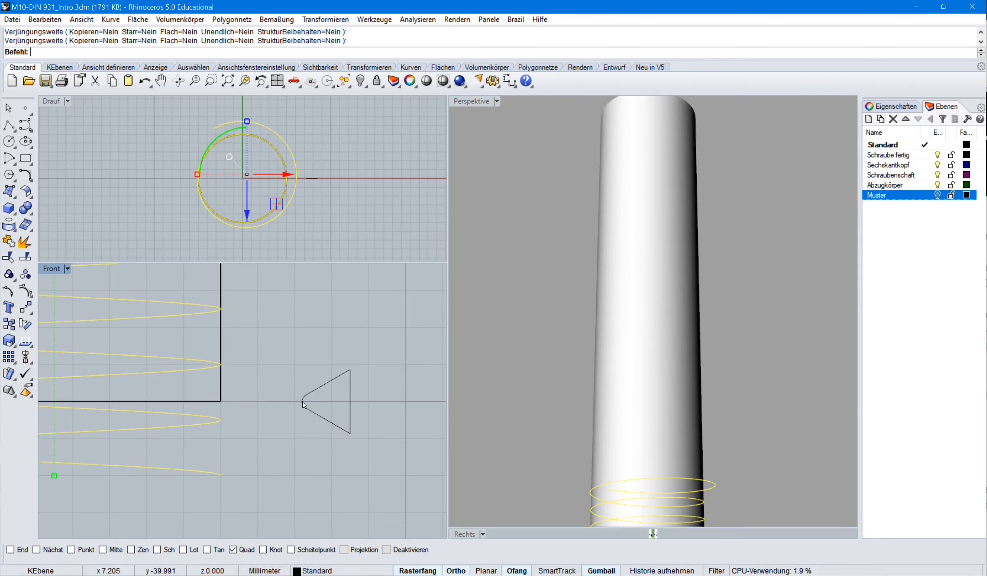
{"action": "scroll", "coordinate": [302, 400], "scroll_direction": "up", "scroll_amount": 3}
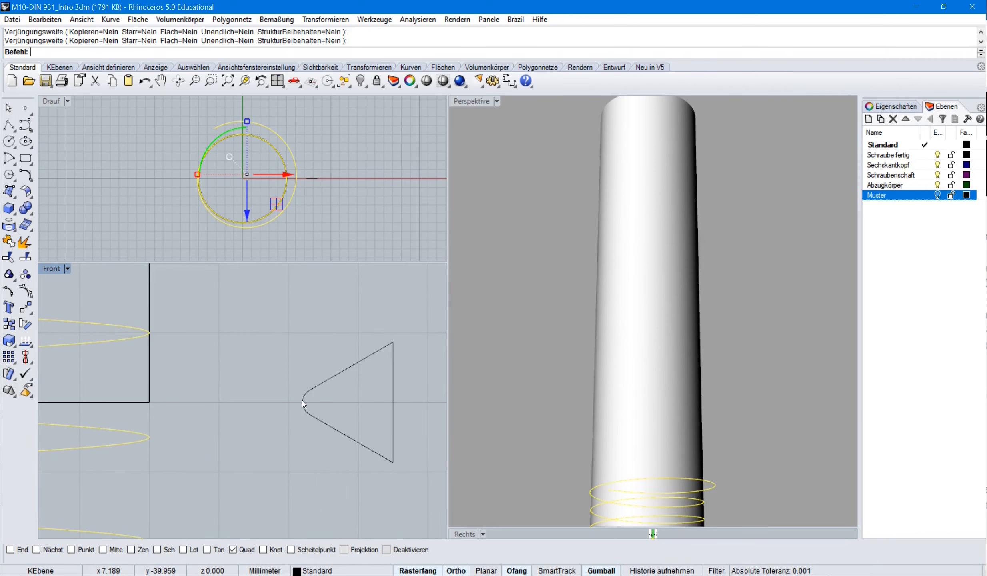
{"action": "right_click_drag", "start_coordinate": [332, 374], "coordinate": [371, 352]}
{"action": "left_click", "coordinate": [371, 352]}
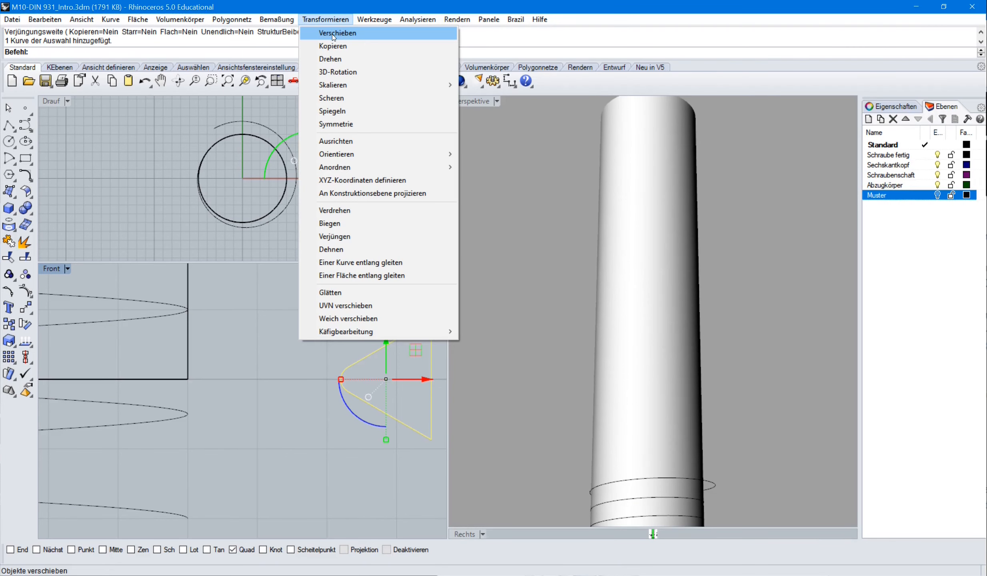
{"action": "left_click", "coordinate": [332, 34]}
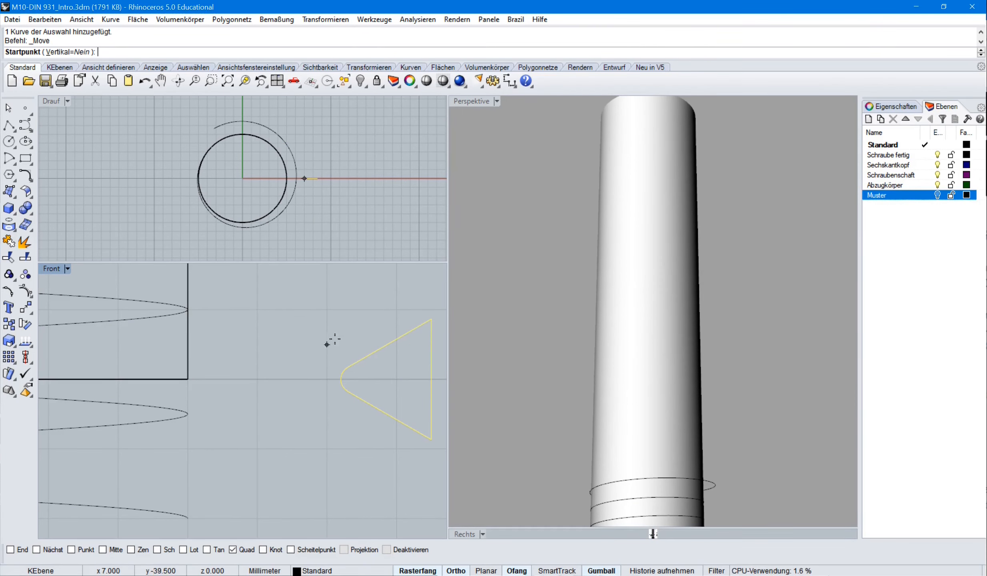
{"action": "left_click", "coordinate": [340, 379]}
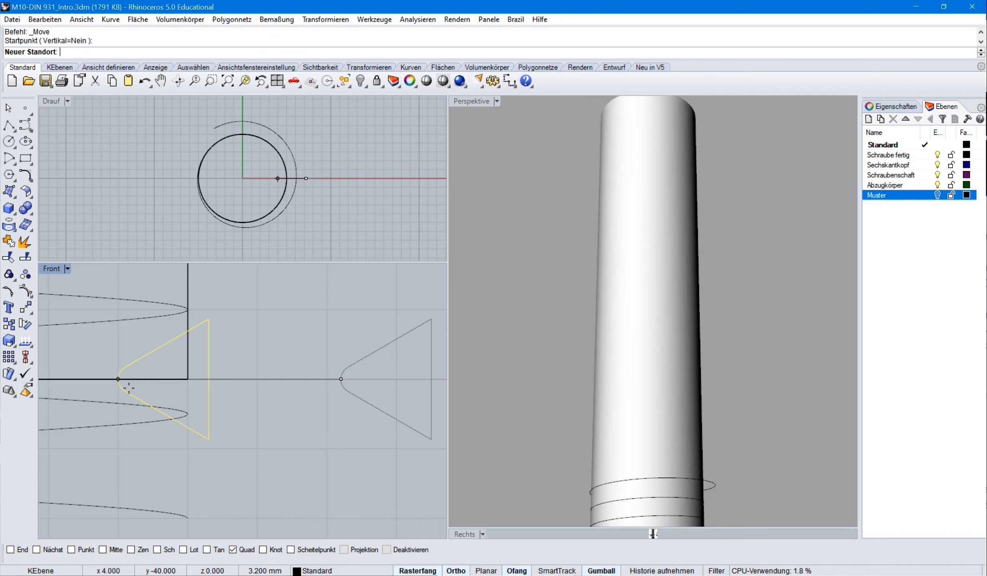
{"action": "type", "text": "4.08,"}
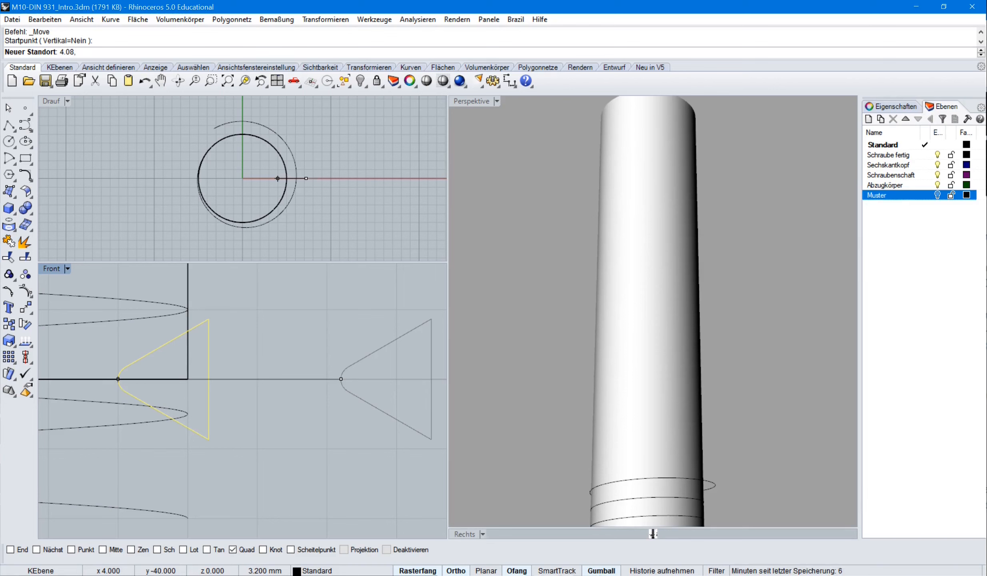
{"action": "right_click_drag", "start_coordinate": [184, 508], "coordinate": [217, 415]}
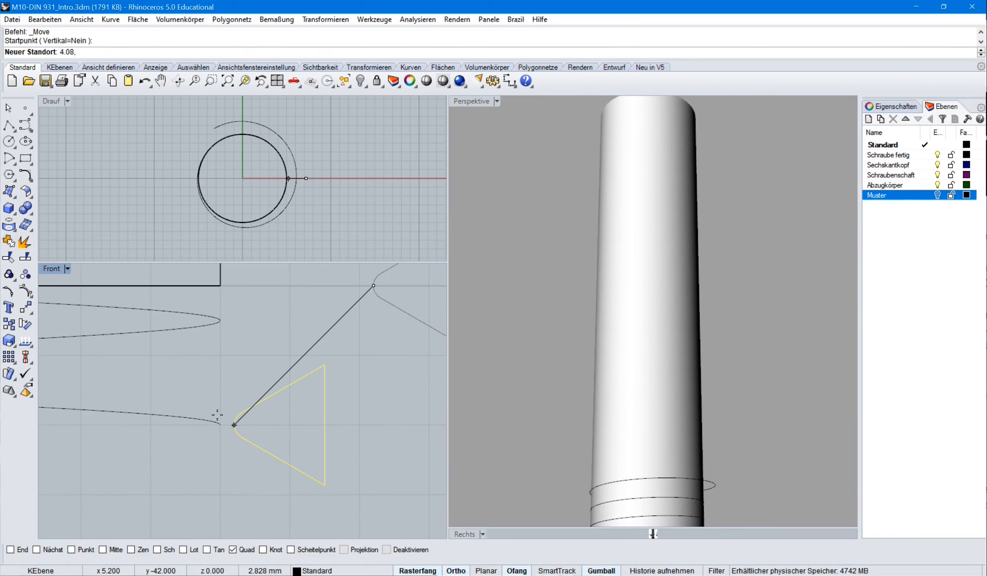
{"action": "type", "text": "-42"}
{"action": "key", "text": "Return"}
Sweep the rounded triangle along the helix as a single rail, keeping the proposed seam point.
{"action": "scroll", "coordinate": [321, 453], "scroll_direction": "down", "scroll_amount": 5}
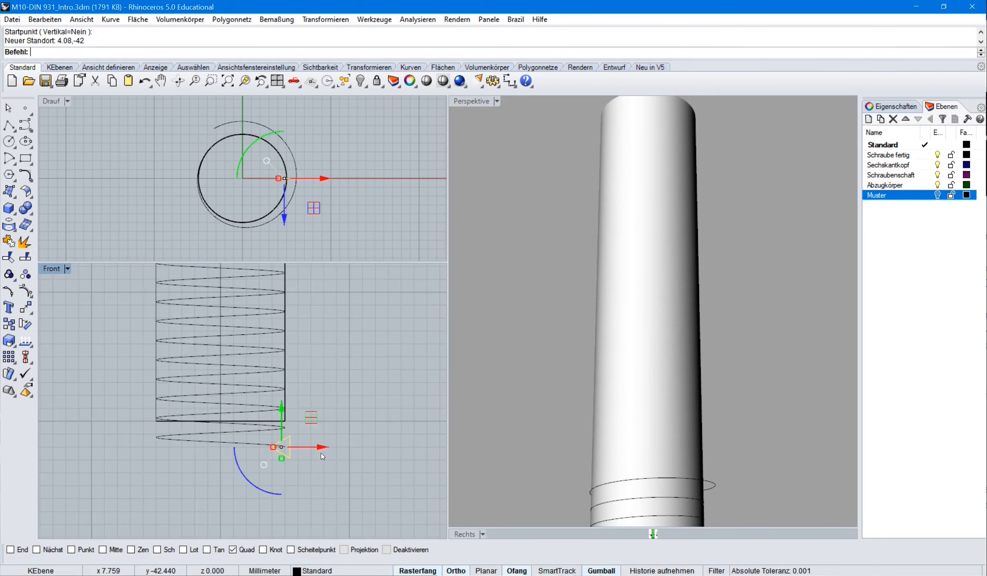
{"action": "right_click_drag", "start_coordinate": [361, 359], "coordinate": [359, 413]}
{"action": "scroll", "coordinate": [360, 412], "scroll_direction": "down", "scroll_amount": 6}
{"action": "right_click_drag", "start_coordinate": [377, 371], "coordinate": [336, 401]}
{"action": "scroll", "coordinate": [342, 399], "scroll_direction": "down", "scroll_amount": 4}
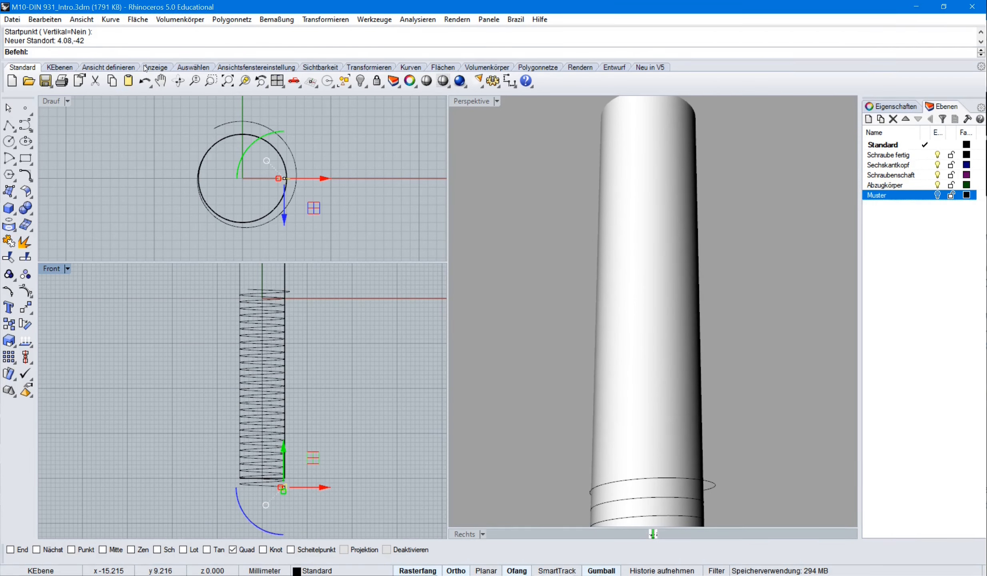
{"action": "left_click", "coordinate": [144, 20]}
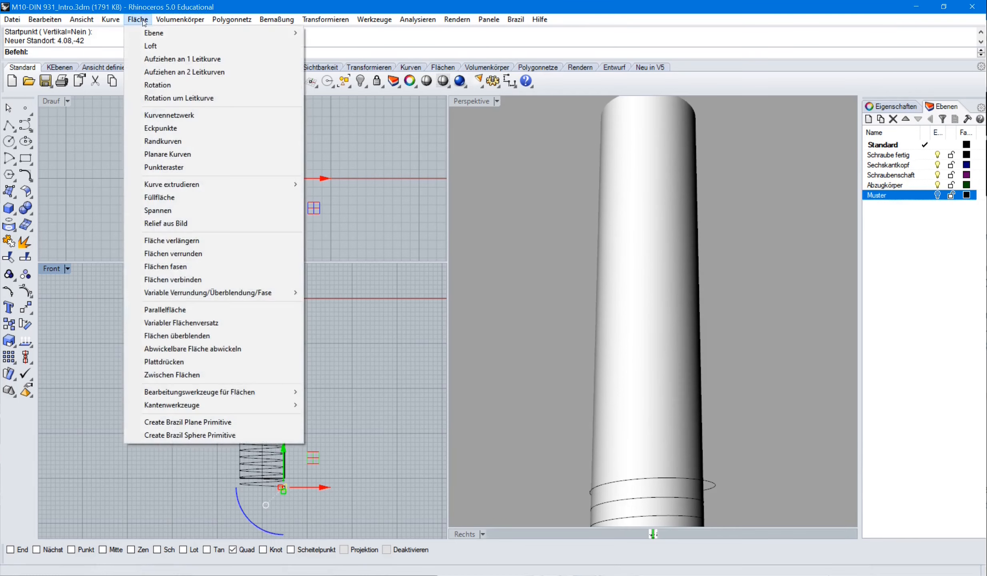
{"action": "left_click", "coordinate": [164, 59]}
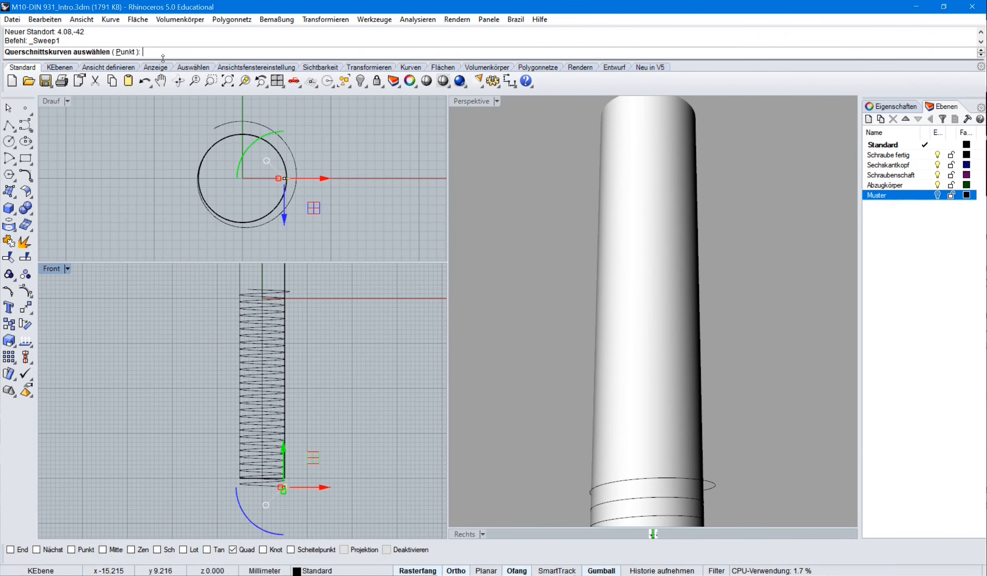
{"action": "scroll", "coordinate": [292, 506], "scroll_direction": "up", "scroll_amount": 5}
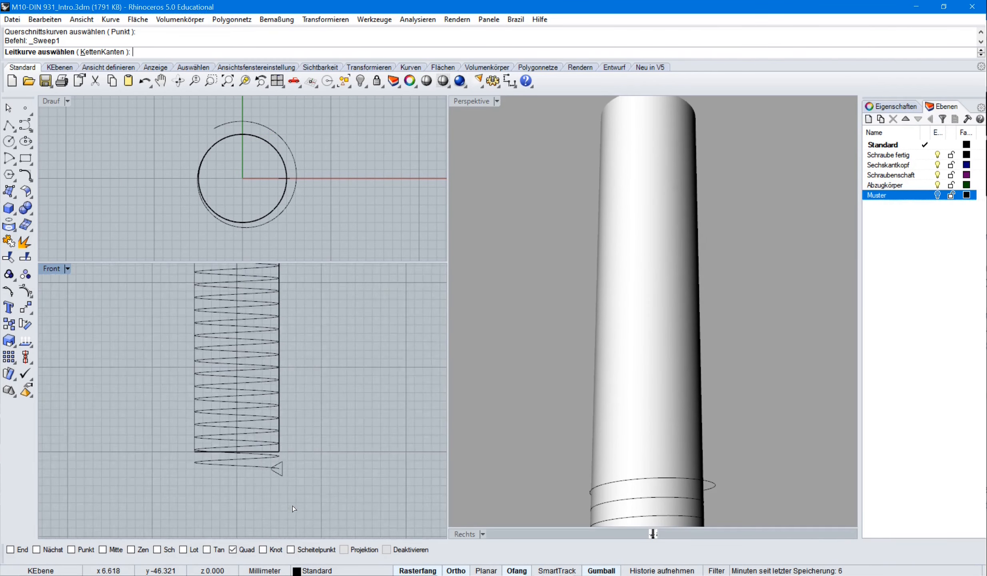
{"action": "left_click", "coordinate": [276, 454]}
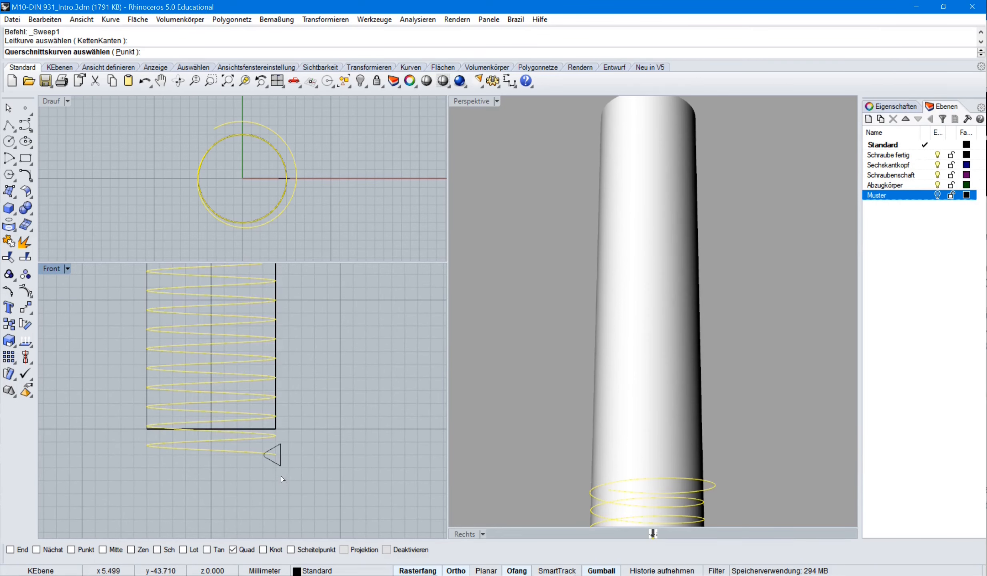
{"action": "left_click", "coordinate": [276, 464]}
{"action": "key", "text": "Return"}
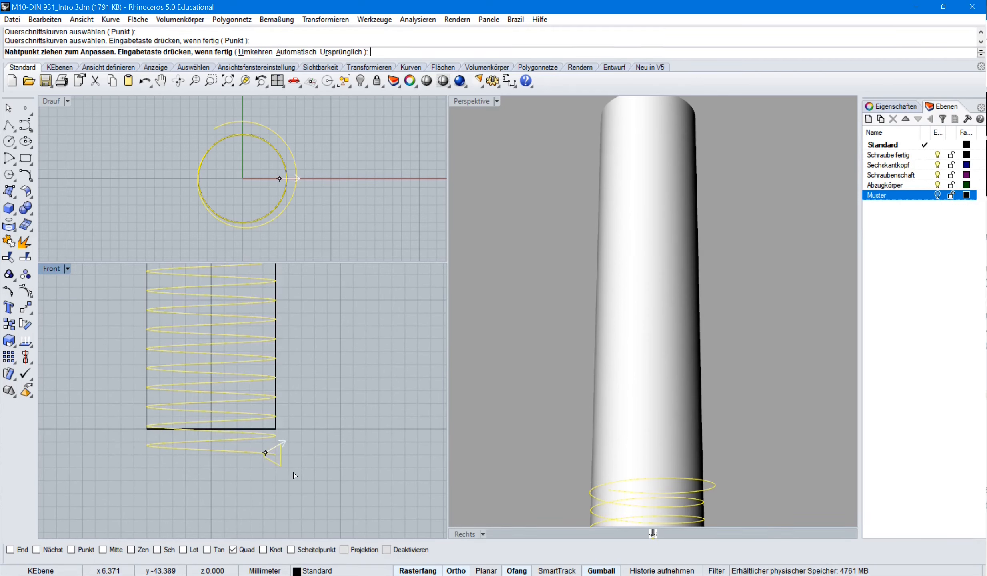
{"action": "key", "text": "Return"}
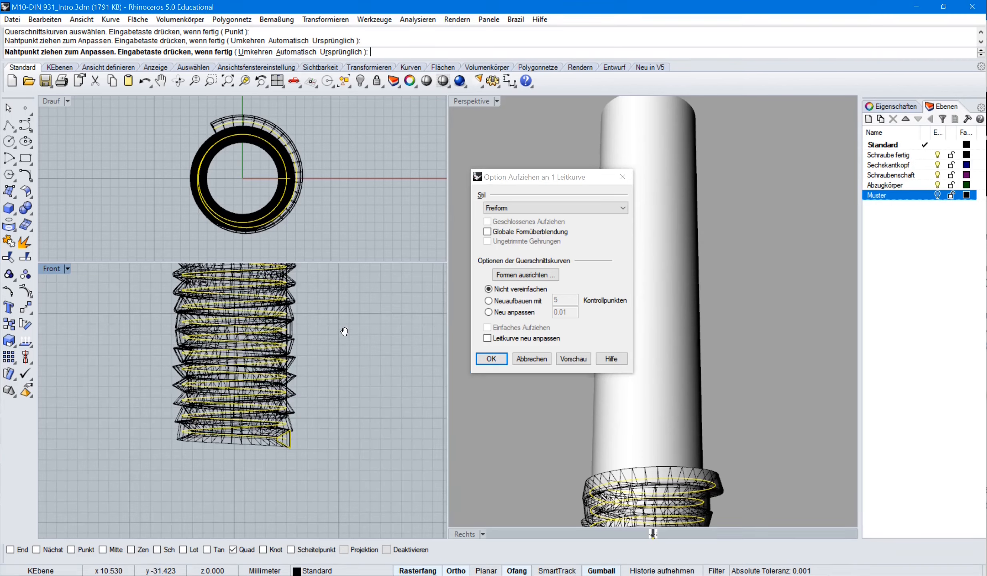
Set the sweep style to ParallelZuKEbene Drauf, preview it and create the thread surface.
{"action": "right_click_drag", "start_coordinate": [344, 331], "coordinate": [348, 413]}
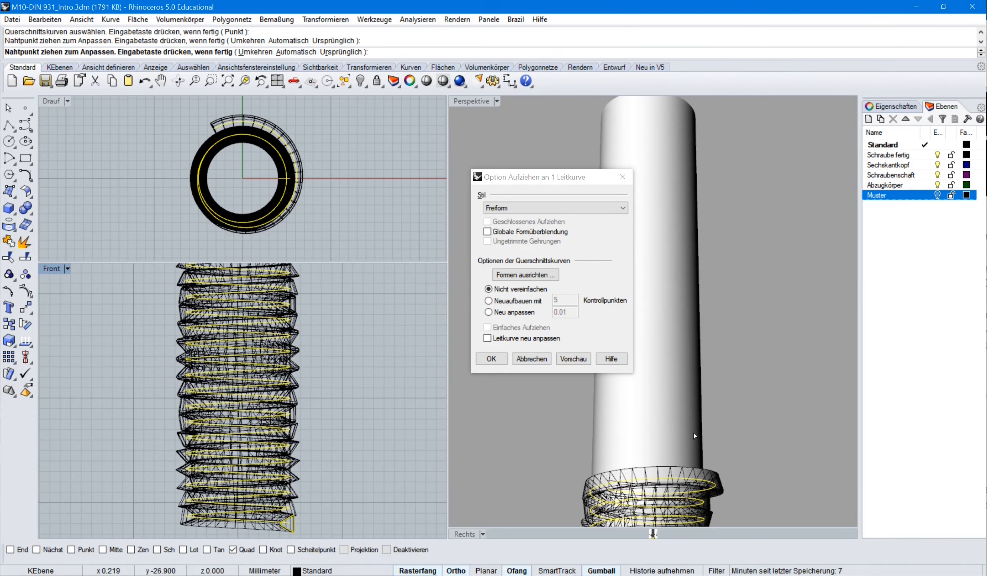
{"action": "right_click_drag", "start_coordinate": [754, 456], "coordinate": [726, 267]}
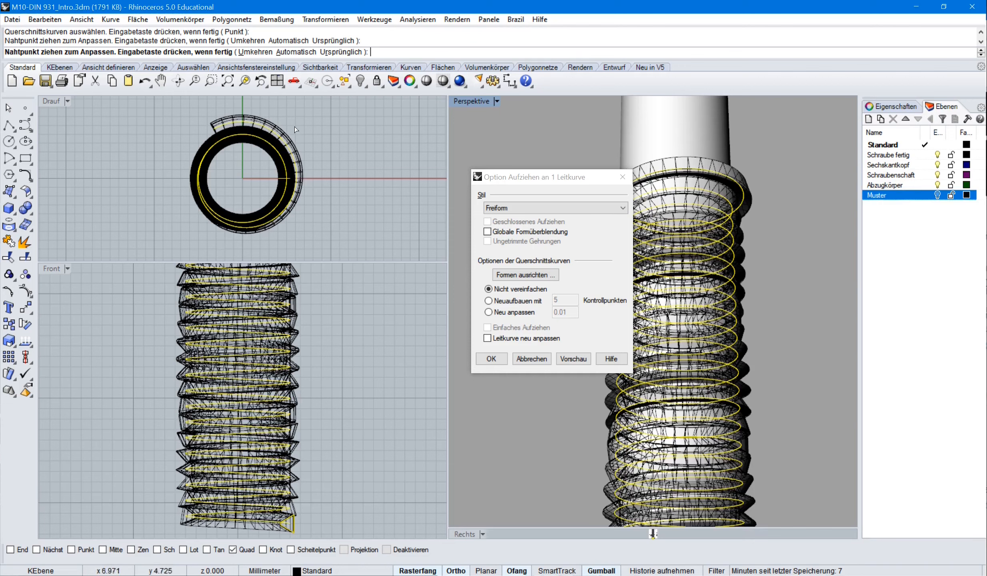
{"action": "left_click", "coordinate": [623, 208]}
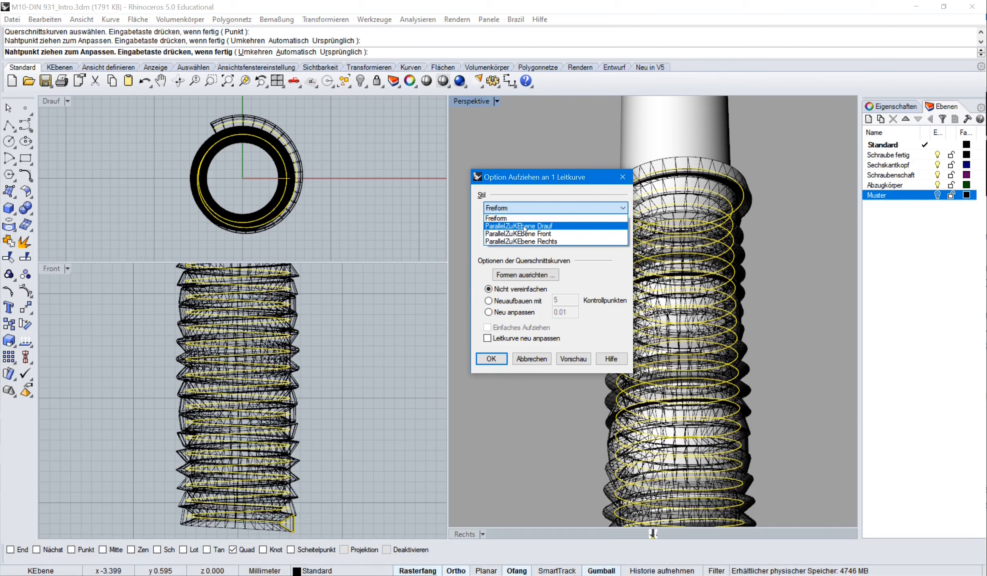
{"action": "left_click", "coordinate": [524, 226]}
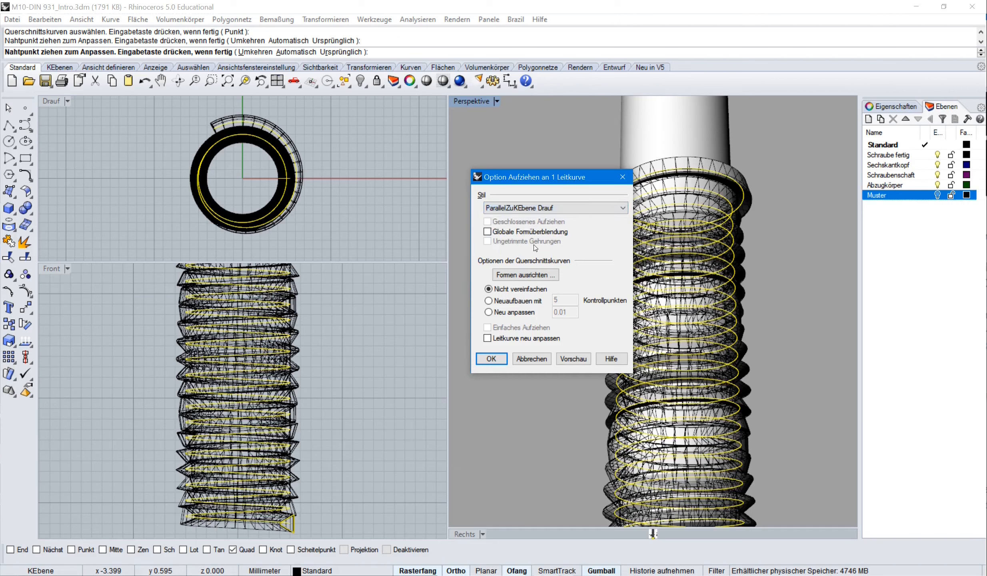
{"action": "left_click", "coordinate": [571, 359]}
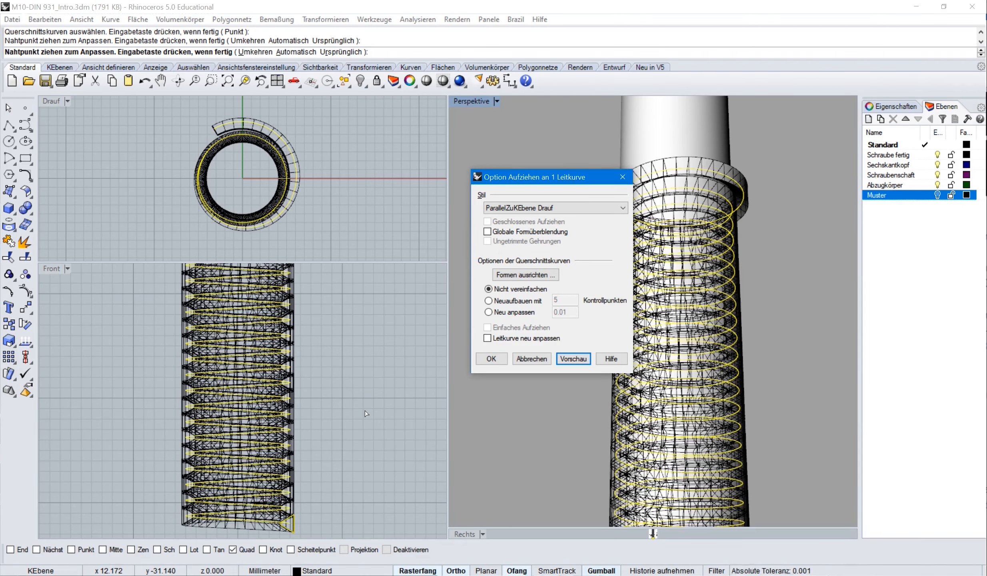
{"action": "left_click", "coordinate": [506, 359]}
Close the swept thread surface's open ends with planar caps so that it forms a solid.
{"action": "right_click_drag", "start_coordinate": [612, 236], "coordinate": [458, 251]}
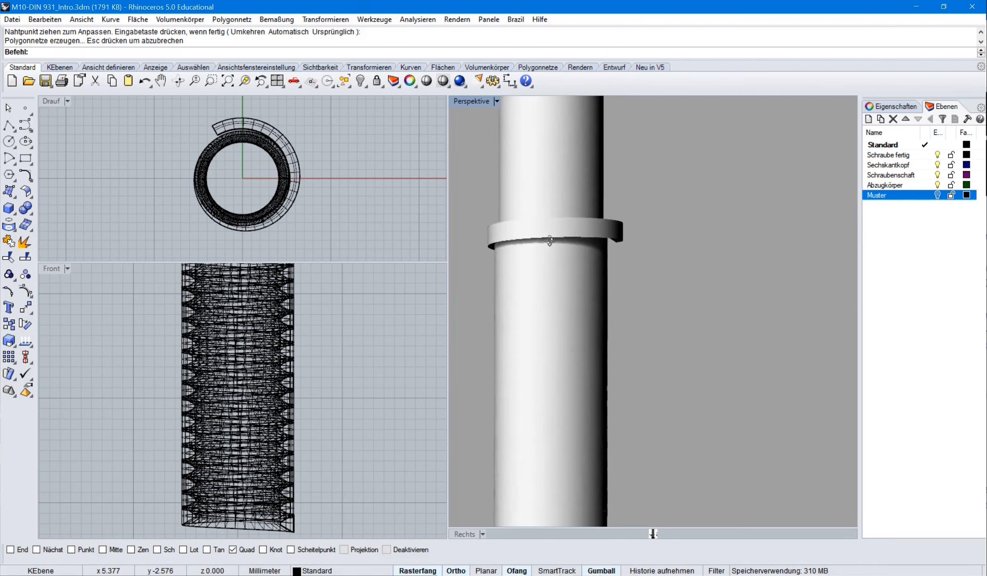
{"action": "mouse_move", "coordinate": [627, 230]}
{"action": "right_mouse_down"}
{"action": "mouse_move", "coordinate": [521, 232]}
{"action": "mouse_move", "coordinate": [721, 235]}
{"action": "mouse_move", "coordinate": [702, 231]}
{"action": "mouse_move", "coordinate": [711, 188]}
{"action": "right_mouse_up"}
{"action": "scroll", "coordinate": [699, 230], "scroll_direction": "up", "scroll_amount": 3}
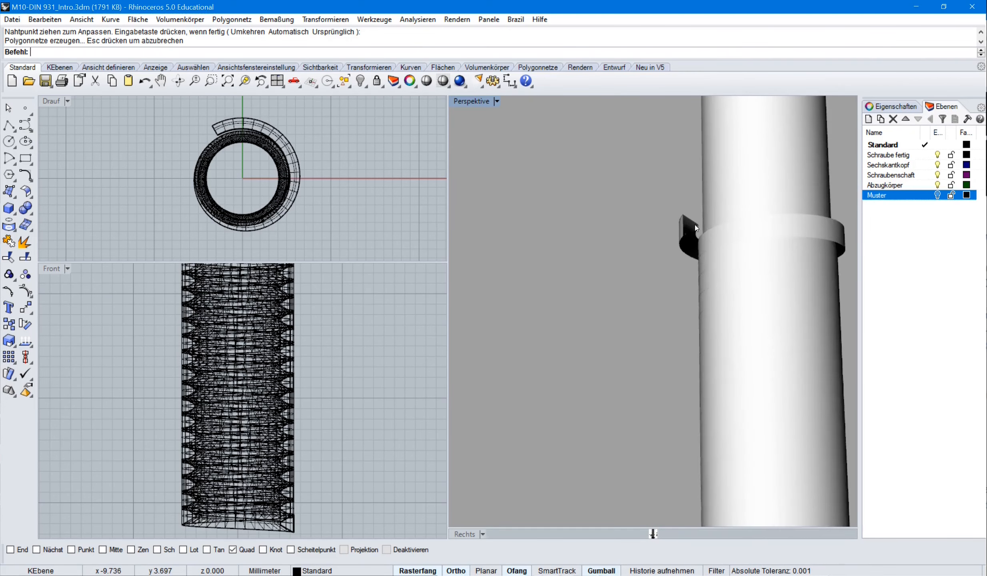
{"action": "right_click_drag", "start_coordinate": [775, 321], "coordinate": [683, 326], "text": "shift"}
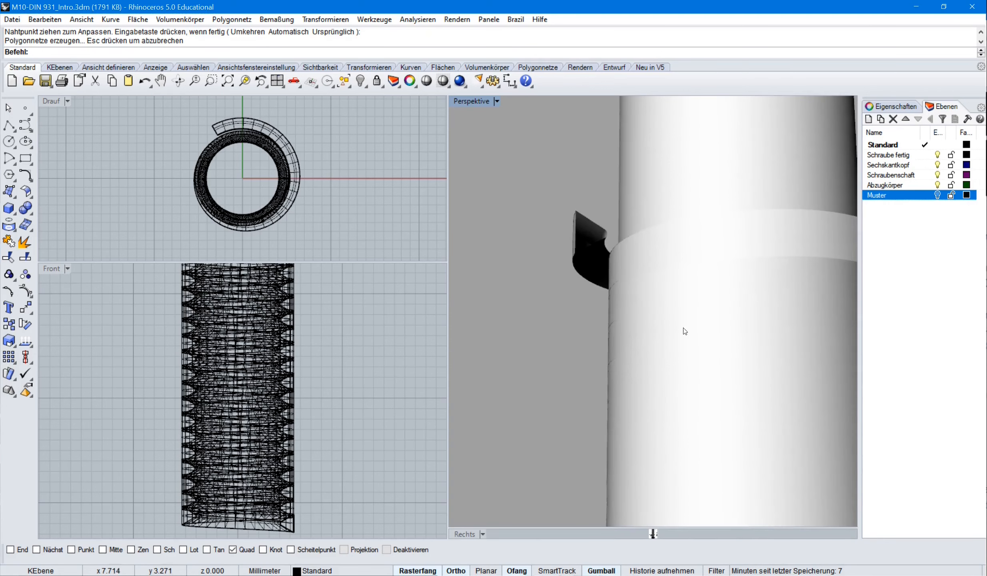
{"action": "scroll", "coordinate": [604, 264], "scroll_direction": "up", "scroll_amount": 2}
{"action": "left_click", "coordinate": [599, 253]}
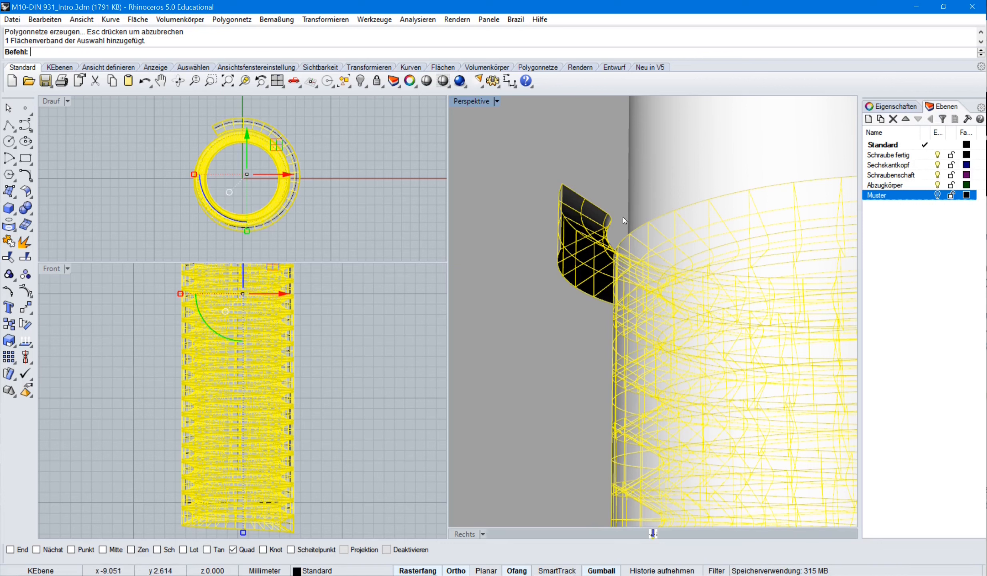
{"action": "left_click", "coordinate": [181, 19]}
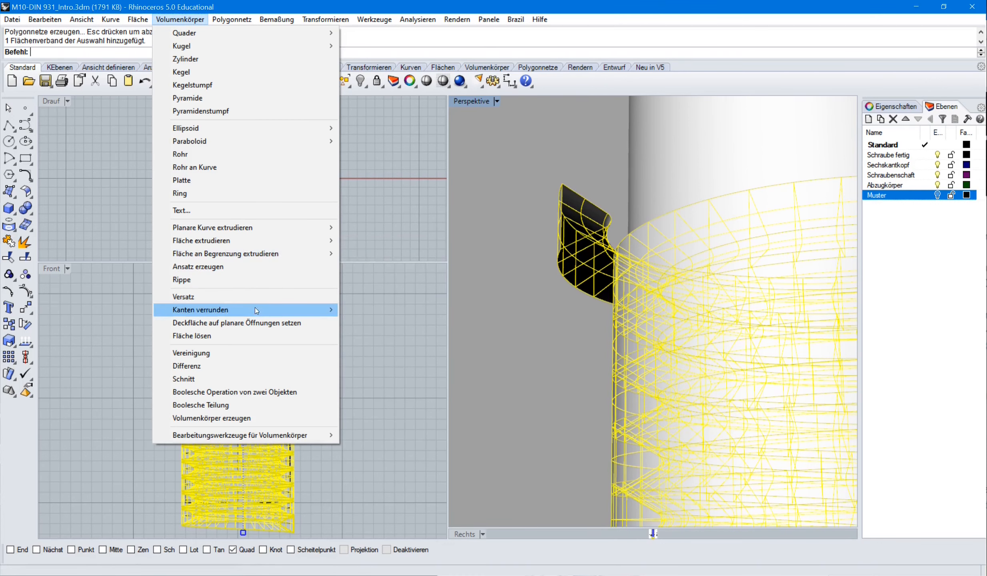
{"action": "left_click", "coordinate": [255, 322]}
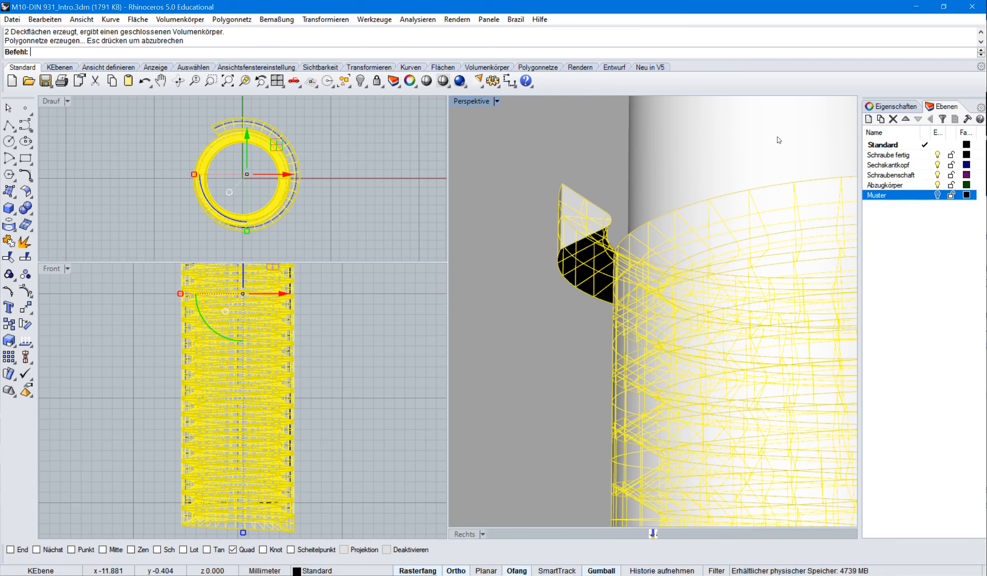
Subtract the capped thread body from the shank cylinder with a Boolean difference, keeping the cutting body (EingabeLöschen=Nein).
{"action": "scroll", "coordinate": [402, 363], "scroll_direction": "down", "scroll_amount": 2}
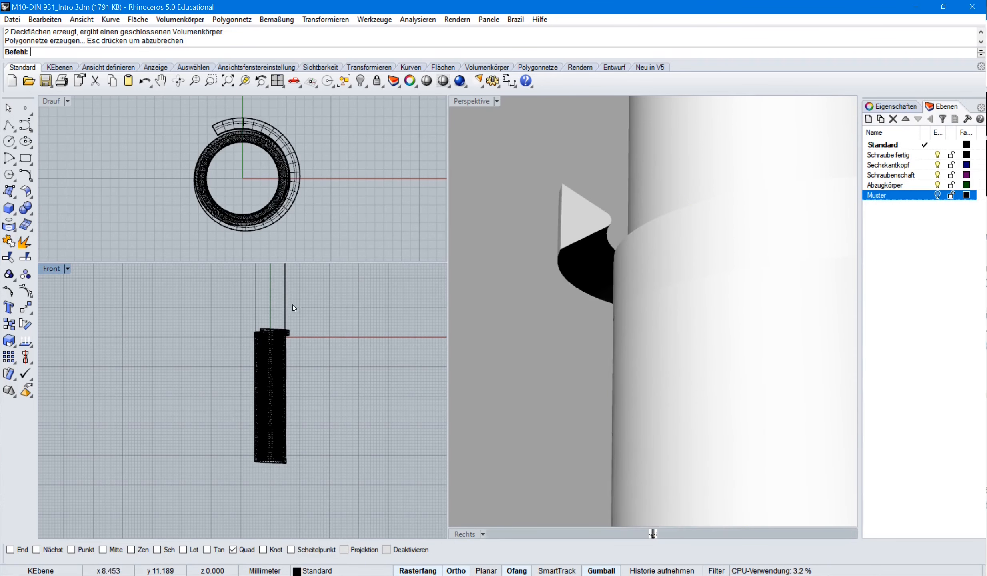
{"action": "left_click", "coordinate": [286, 306]}
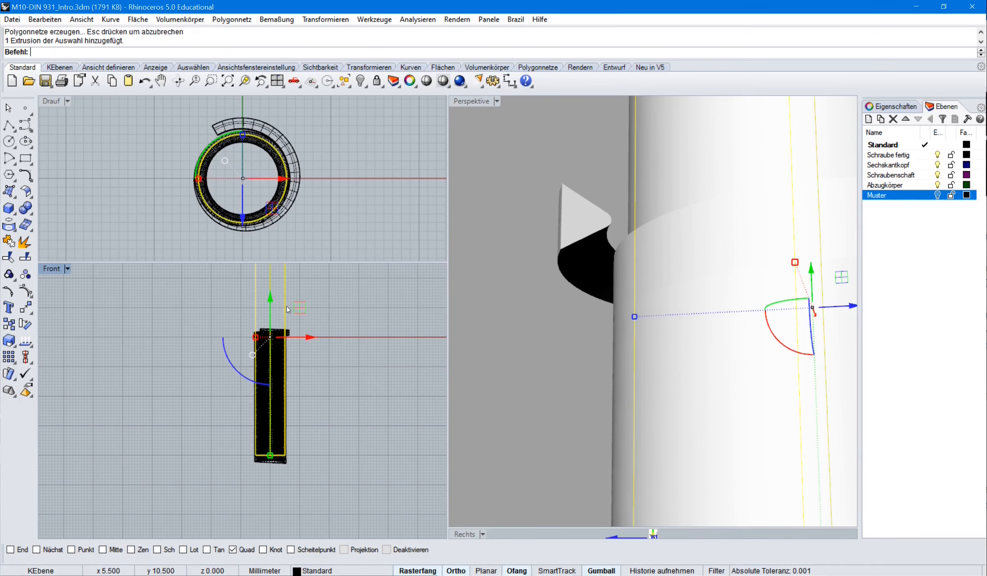
{"action": "left_click", "coordinate": [182, 21]}
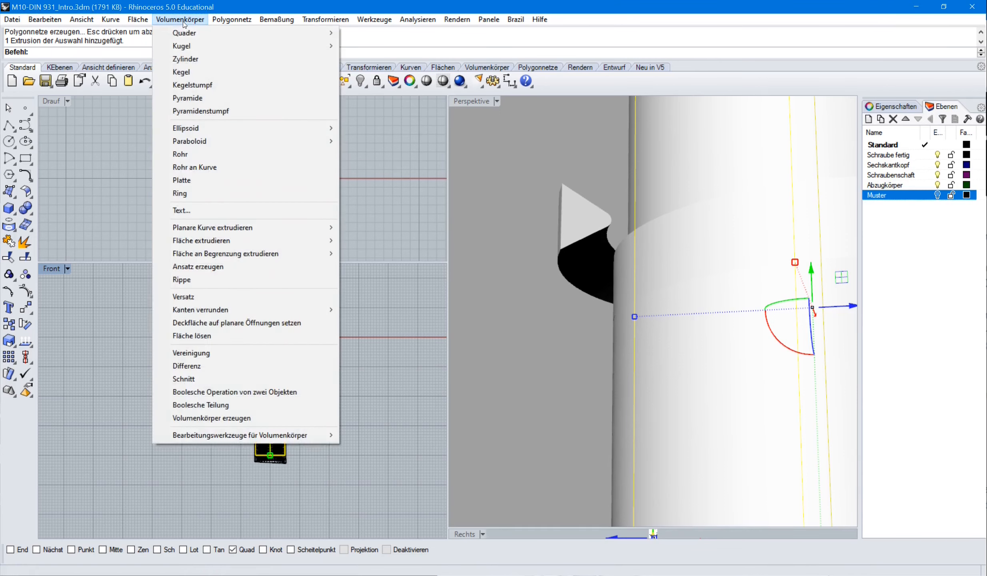
{"action": "left_click", "coordinate": [192, 364]}
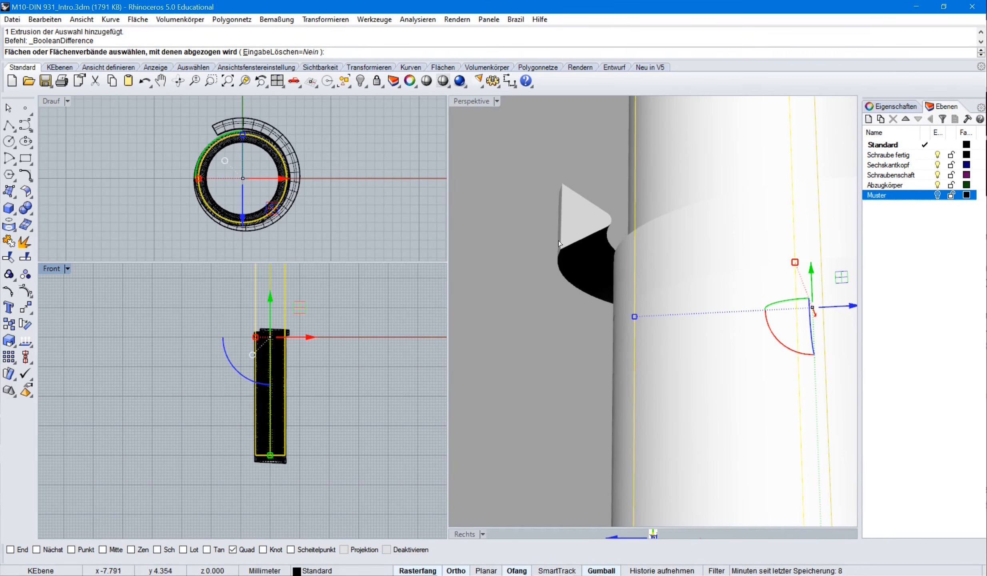
{"action": "left_click", "coordinate": [570, 268]}
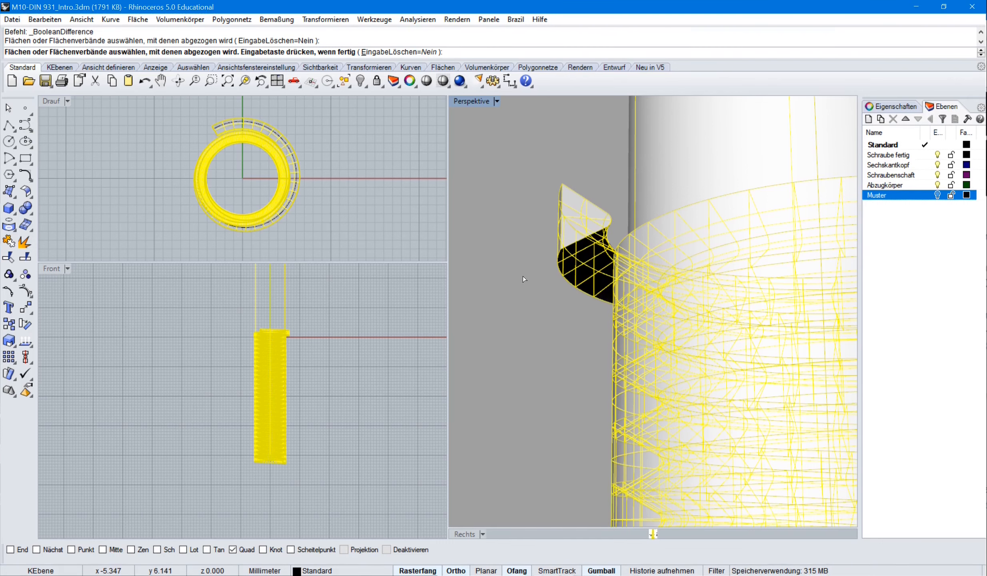
{"action": "right_click", "coordinate": [336, 362]}
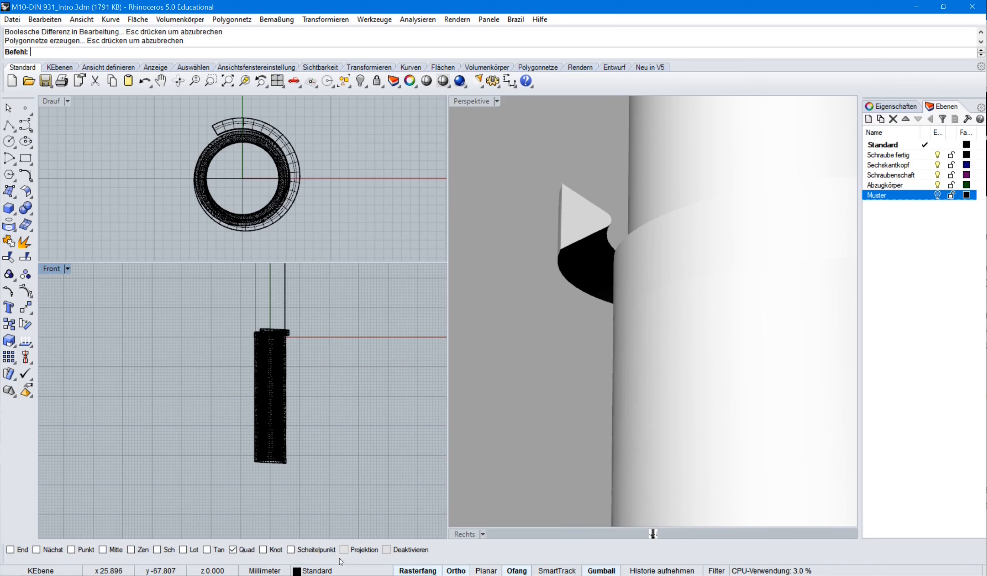
Move the thread cutting body to the layer Abzugkörper and hide that layer.
{"action": "left_click", "coordinate": [327, 571]}
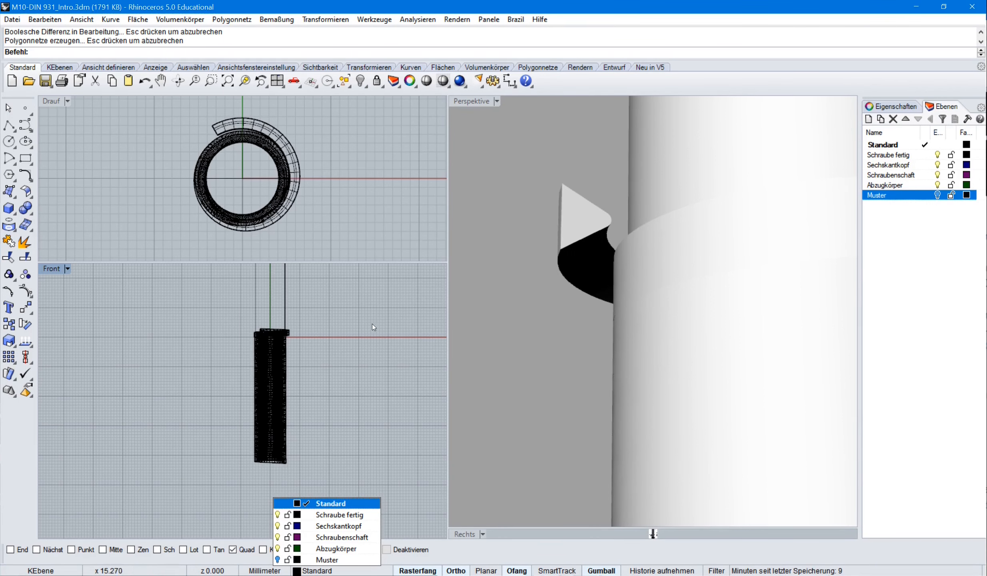
{"action": "left_click", "coordinate": [584, 260]}
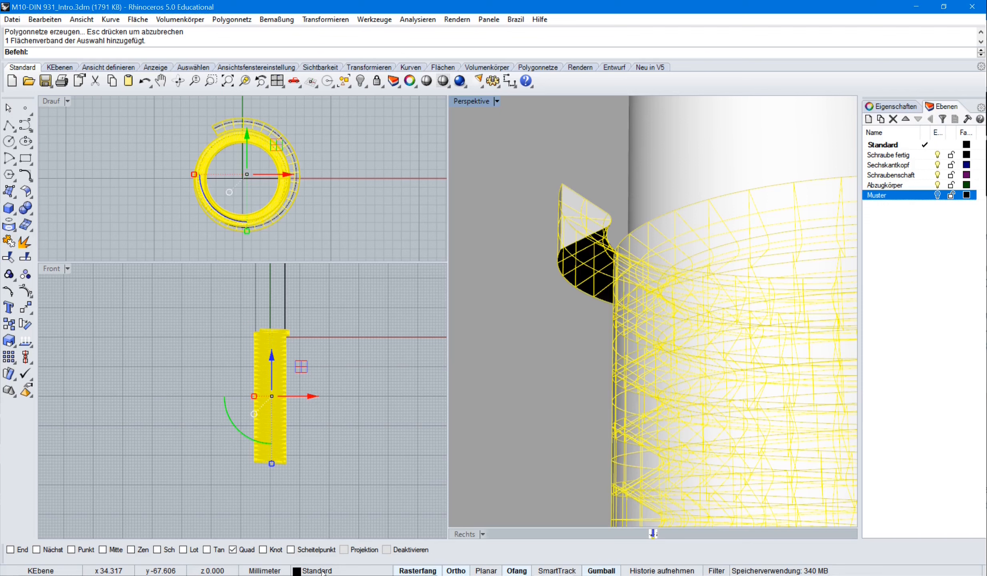
{"action": "left_click", "coordinate": [323, 571]}
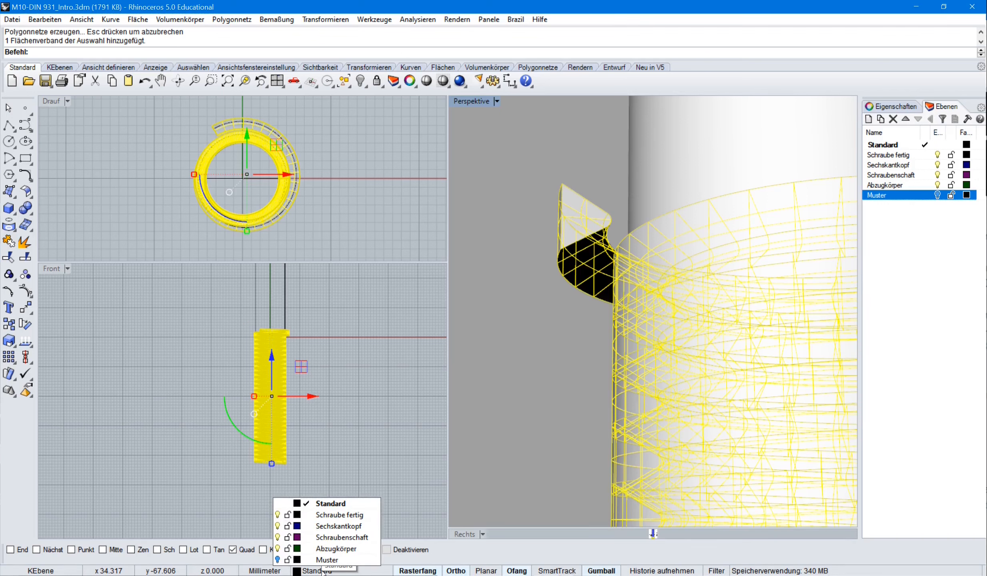
{"action": "left_click", "coordinate": [334, 548]}
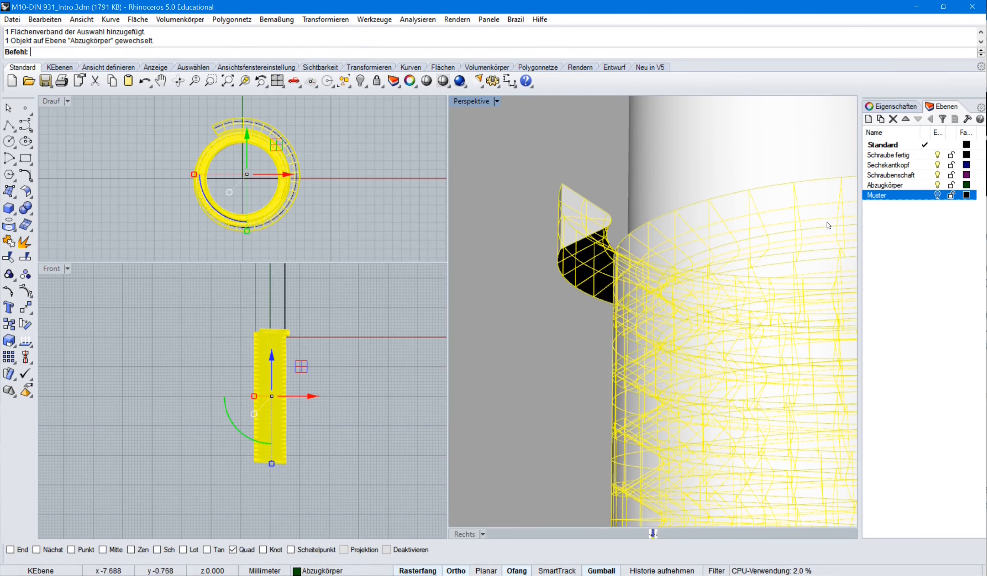
{"action": "left_click", "coordinate": [938, 184]}
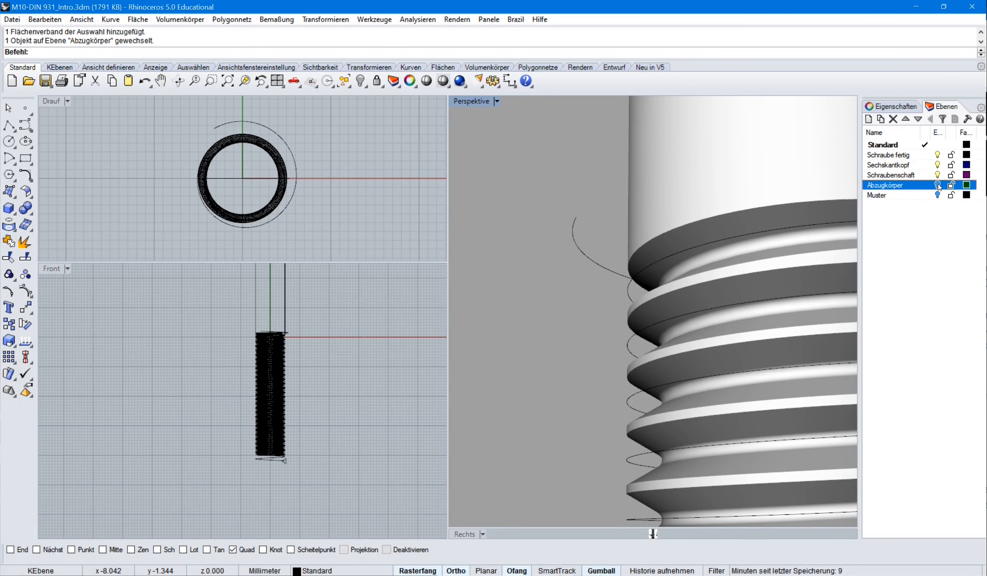
Delete the leftover helix and triangle profile curves around the cut thread.
{"action": "left_click", "coordinate": [271, 471]}
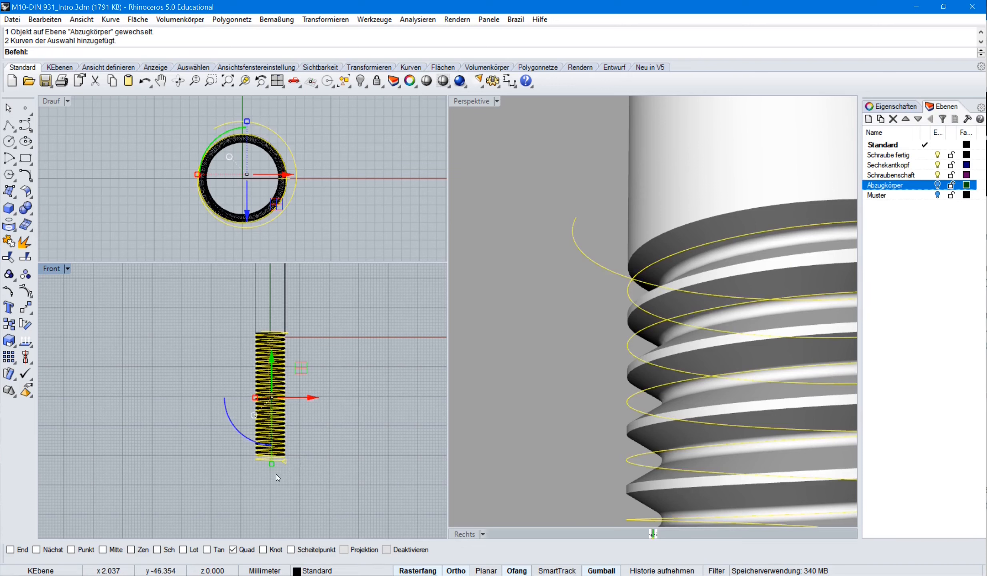
{"action": "key", "text": "Delete"}
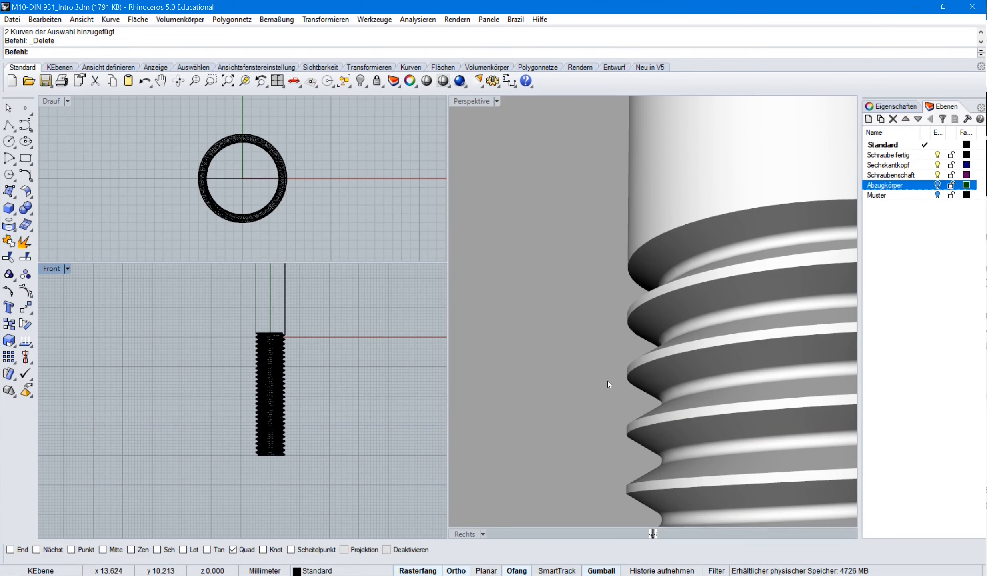
{"action": "scroll", "coordinate": [607, 382], "scroll_direction": "down", "scroll_amount": 3}
{"action": "scroll", "coordinate": [608, 383], "scroll_direction": "down", "scroll_amount": 3}
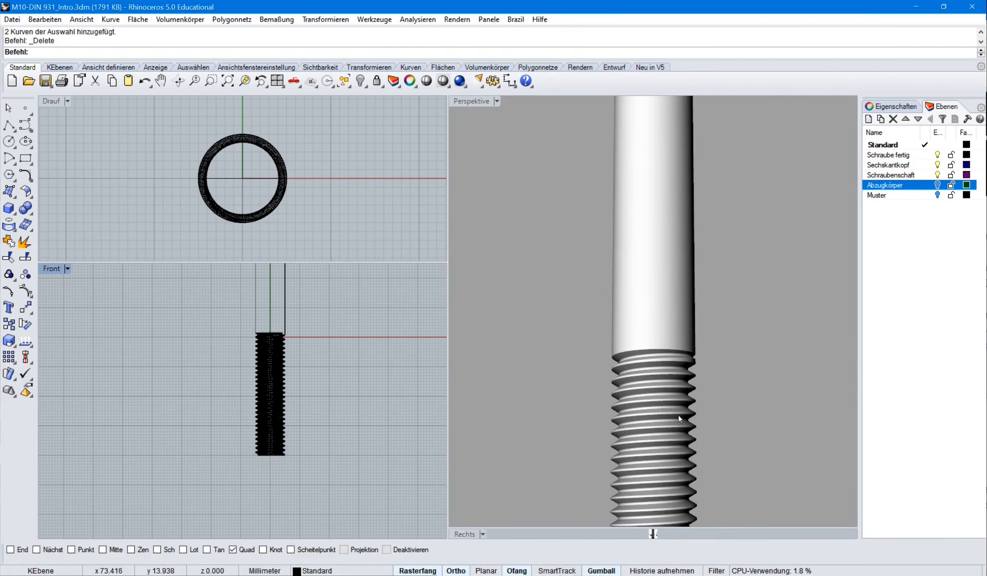
{"action": "mouse_move", "coordinate": [692, 366]}
{"action": "right_mouse_down"}
{"action": "mouse_move", "coordinate": [588, 385]}
{"action": "mouse_move", "coordinate": [718, 371]}
{"action": "mouse_move", "coordinate": [614, 353]}
{"action": "mouse_move", "coordinate": [732, 293]}
{"action": "mouse_move", "coordinate": [708, 288]}
{"action": "mouse_move", "coordinate": [696, 403]}
{"action": "mouse_move", "coordinate": [687, 293]}
{"action": "mouse_move", "coordinate": [665, 359]}
{"action": "right_mouse_up"}
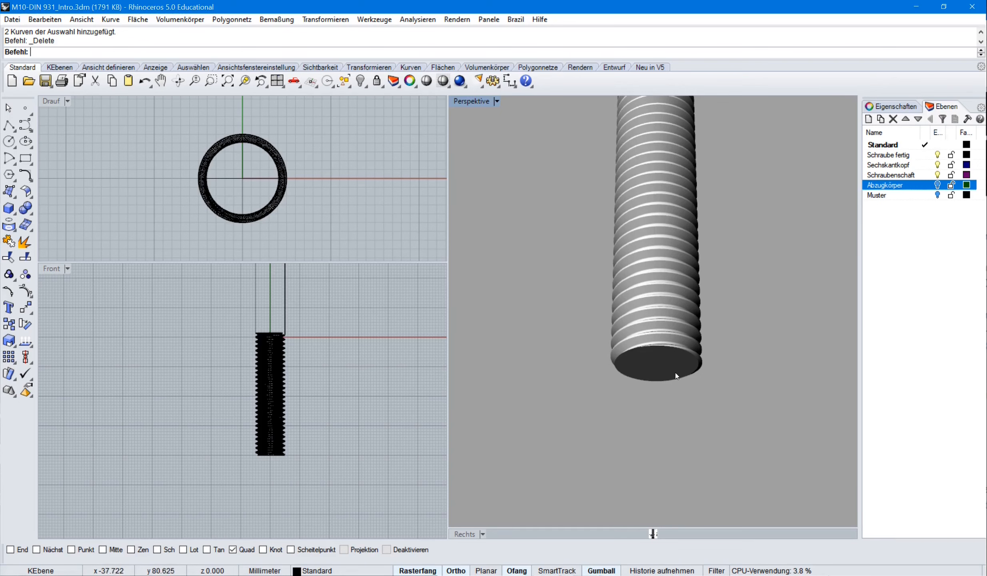
Draw an open polyline below the shank in the Front view through 0,-50; -3.5,-50; about -6,-48.6; -6,-54; and 0,-54.
{"action": "right_click_drag", "start_coordinate": [296, 476], "coordinate": [298, 422]}
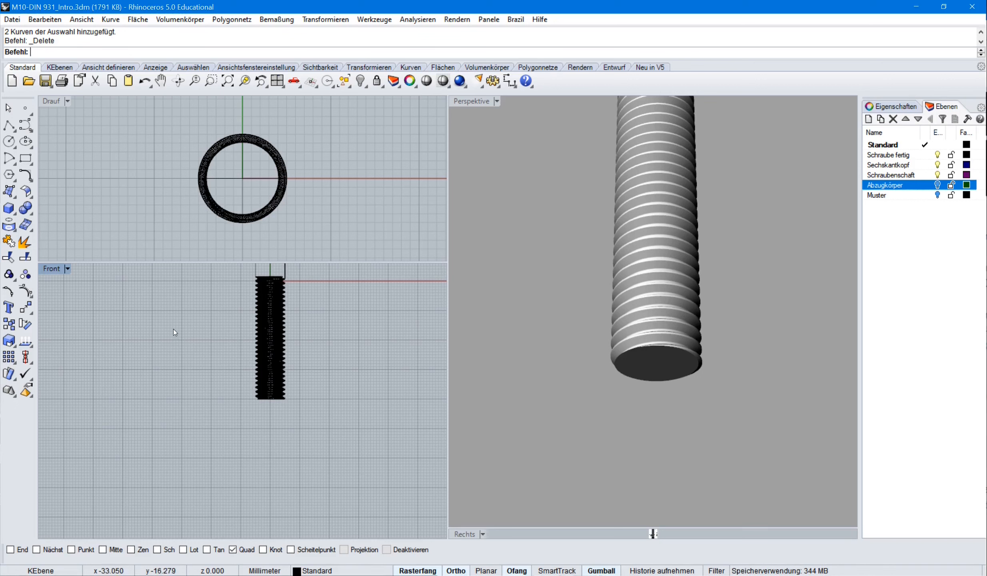
{"action": "left_click", "coordinate": [9, 126]}
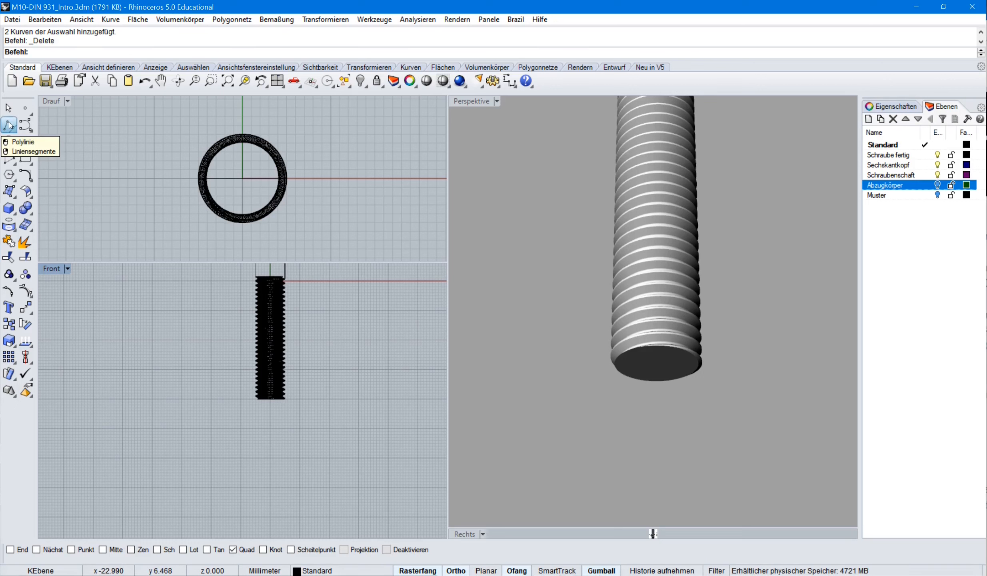
{"action": "scroll", "coordinate": [273, 418], "scroll_direction": "up", "scroll_amount": 5}
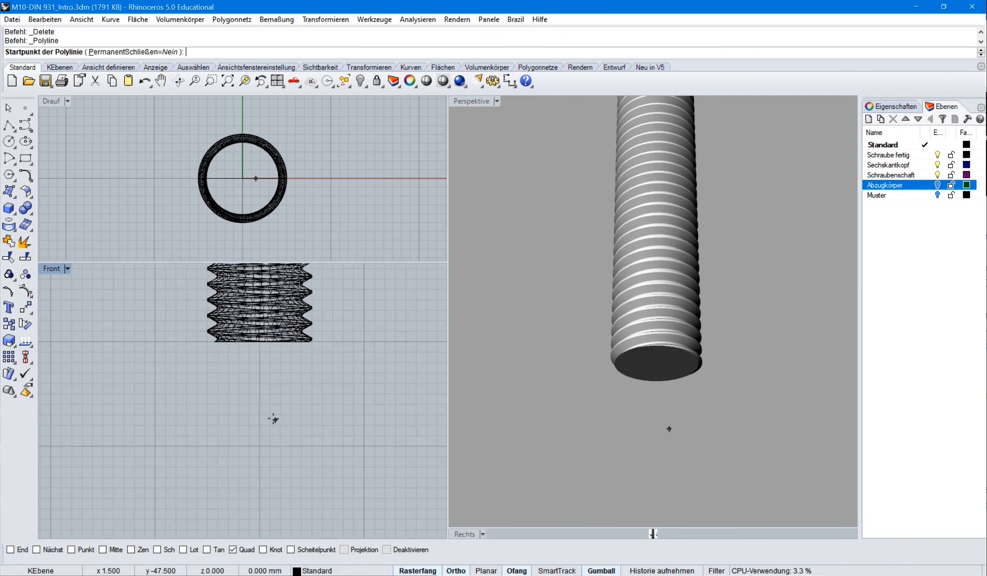
{"action": "left_click", "coordinate": [260, 447]}
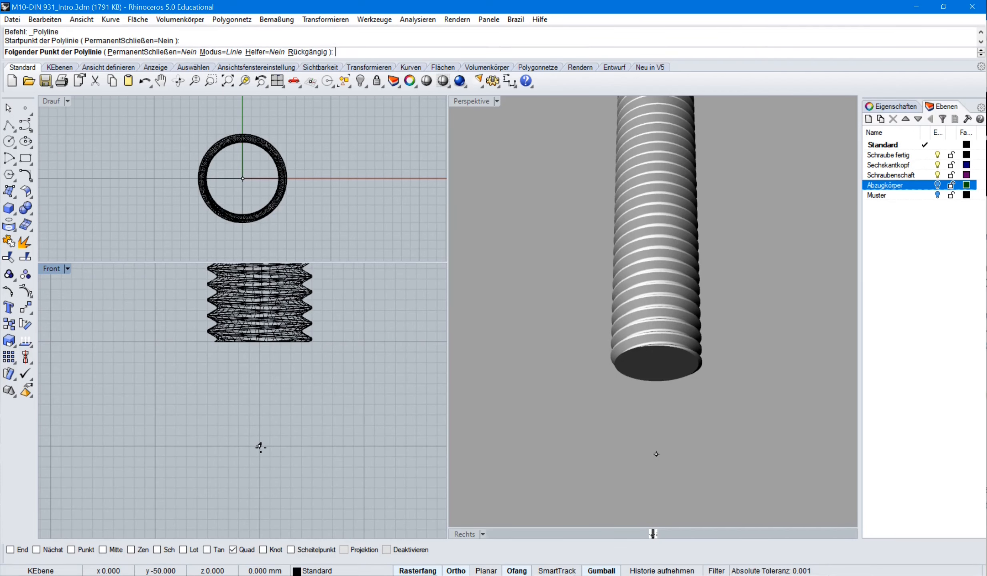
{"action": "left_click", "coordinate": [224, 446]}
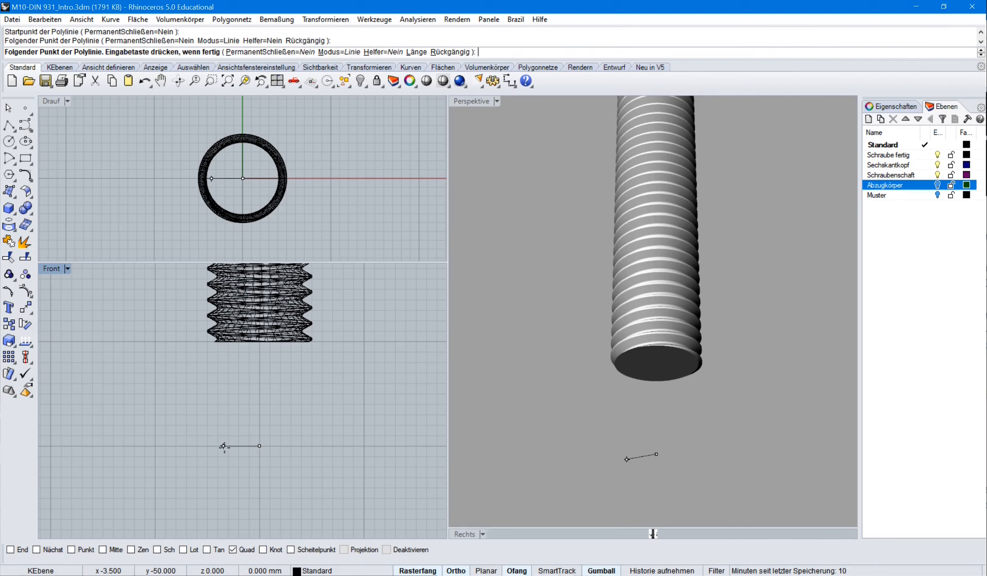
{"action": "left_click", "coordinate": [197, 431]}
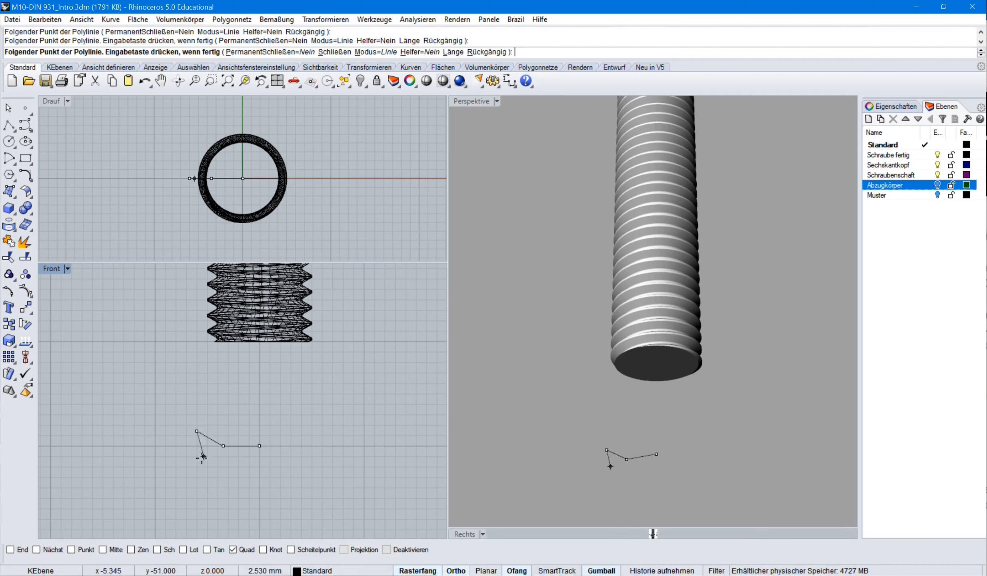
{"action": "left_click", "coordinate": [196, 488]}
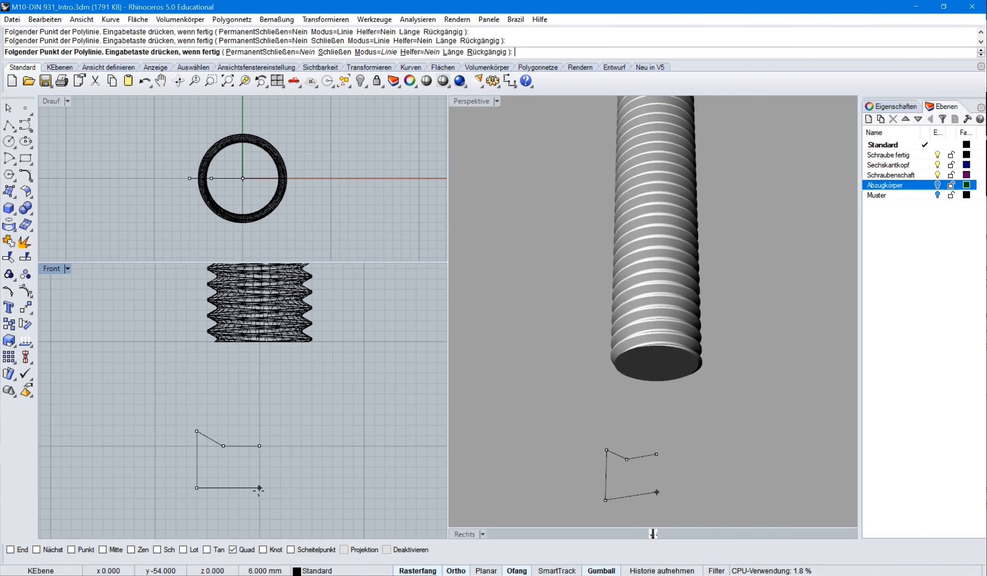
{"action": "left_click", "coordinate": [259, 488]}
{"action": "key", "text": "Return"}
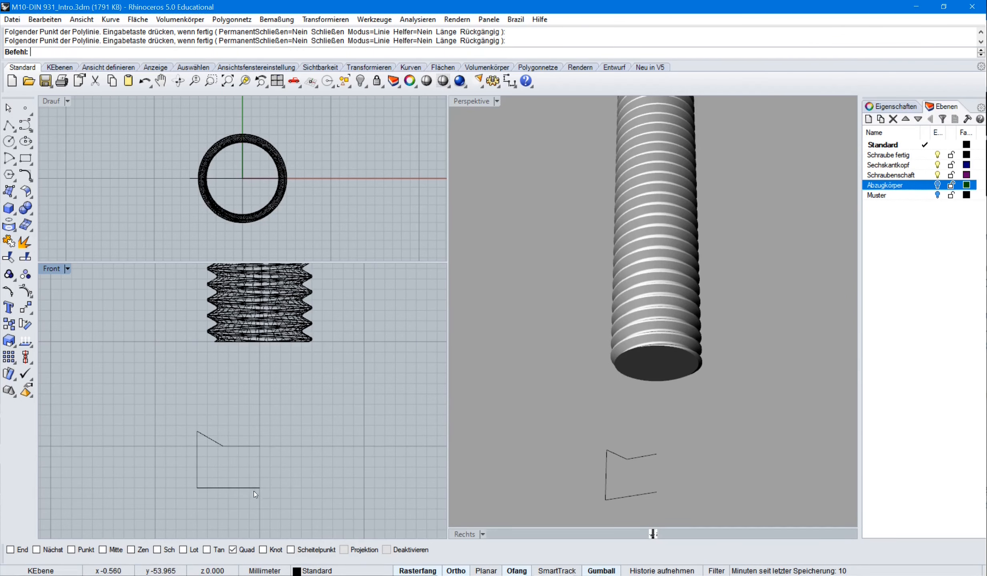
Revolve the open polyline a full 360° from start angle 0 about the vertical axis through x=0, keeping the profile curve.
{"action": "left_click", "coordinate": [140, 20]}
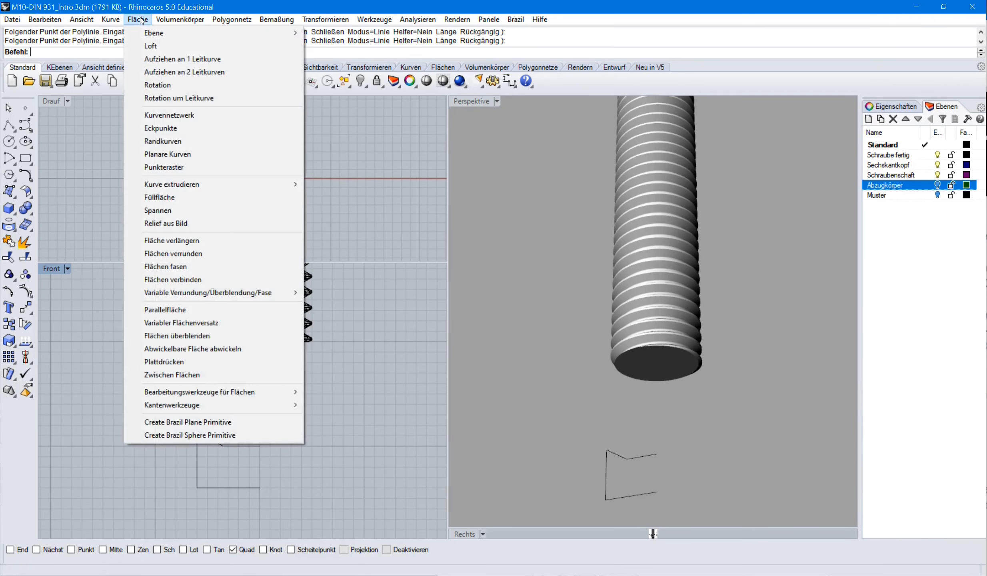
{"action": "left_click", "coordinate": [163, 85]}
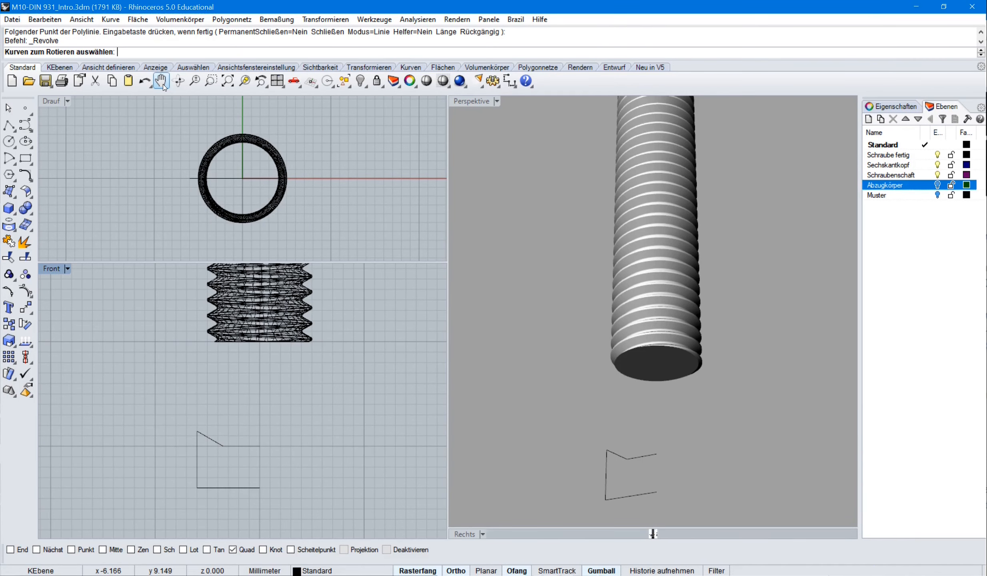
{"action": "left_click", "coordinate": [232, 448]}
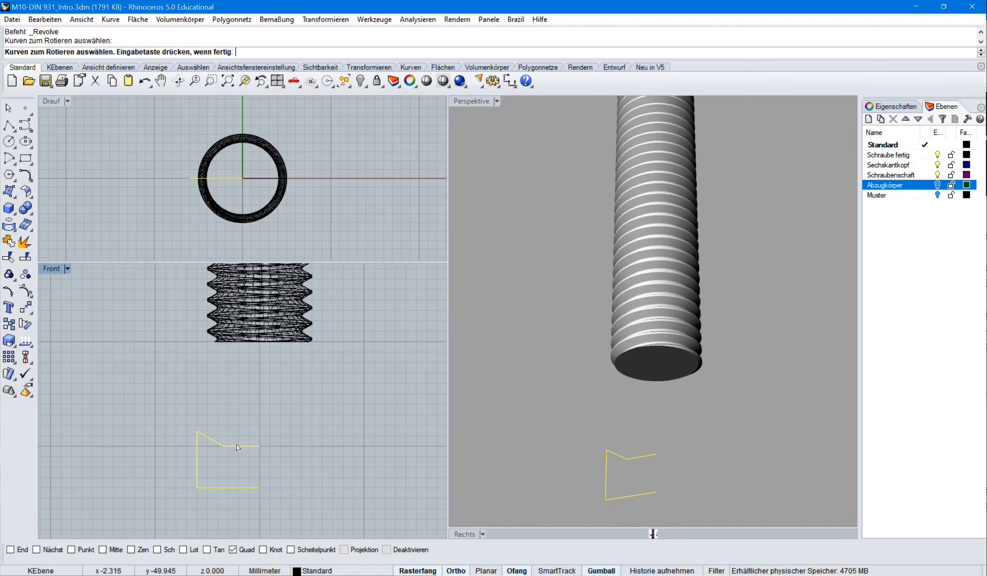
{"action": "key", "text": "Return"}
{"action": "left_click", "coordinate": [260, 408]}
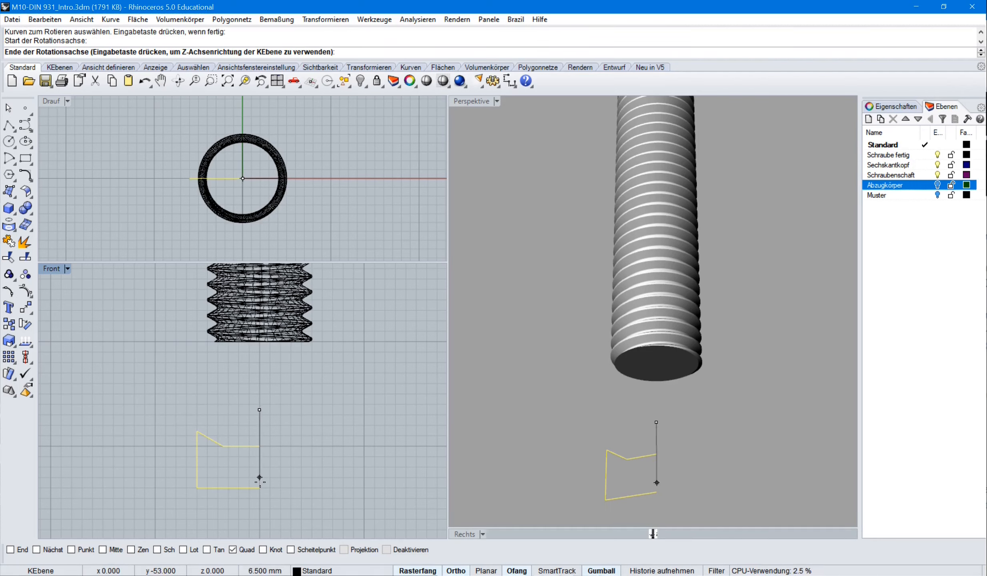
{"action": "left_click", "coordinate": [260, 522]}
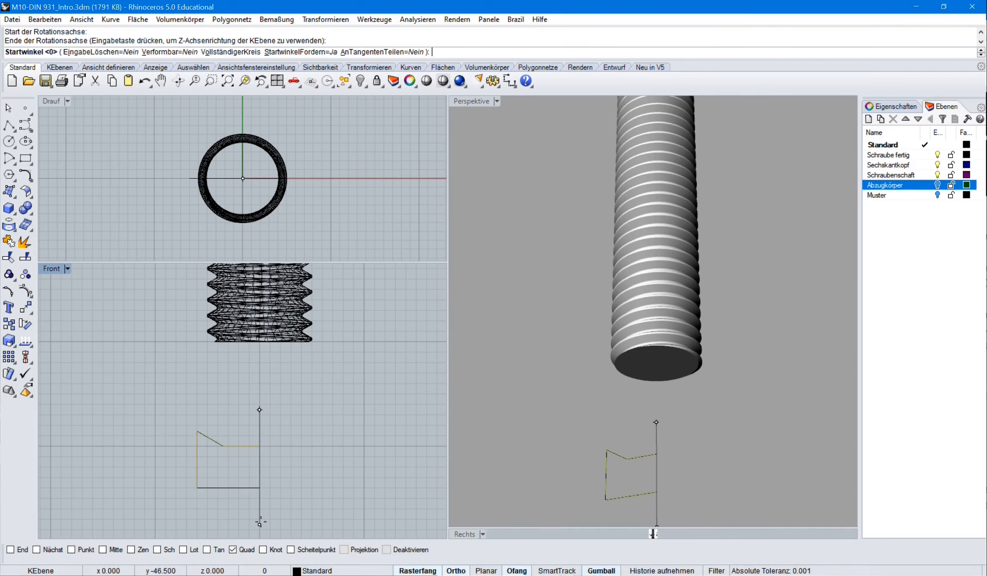
{"action": "key", "text": "Return"}
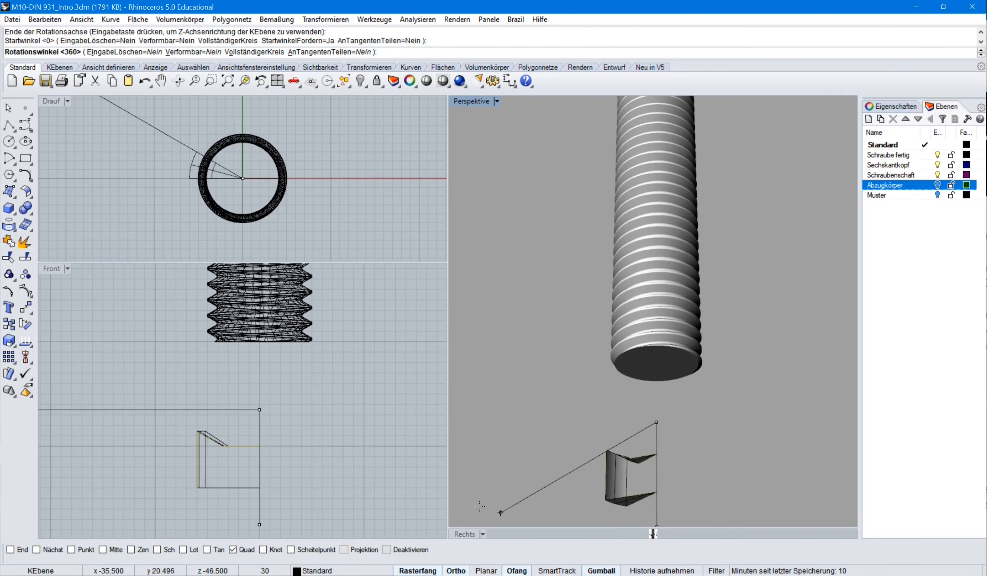
{"action": "key", "text": "Return"}
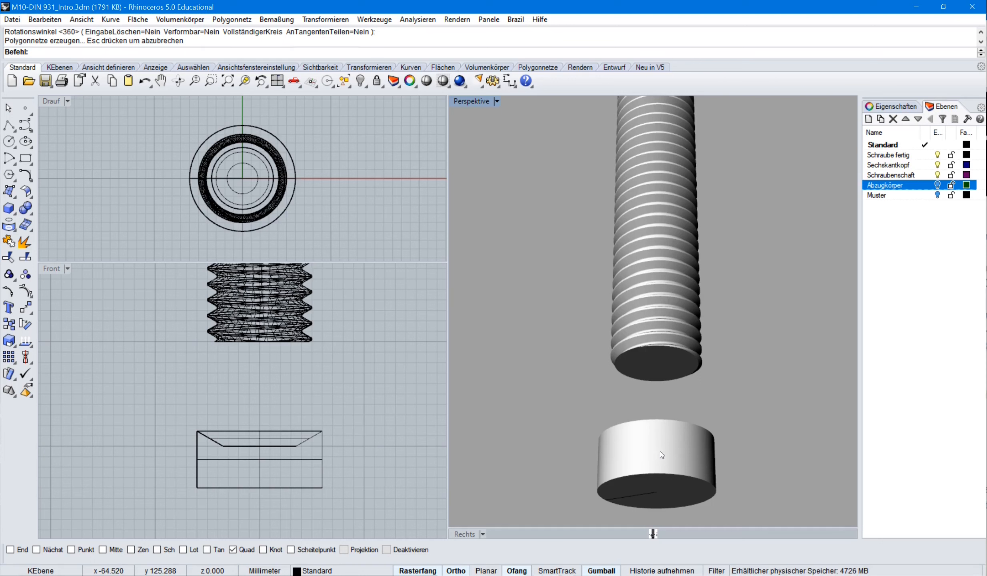
Delete the polyline profile curve overlapping the revolved body, leaving the polysurface itself in place.
{"action": "left_click", "coordinate": [233, 449]}
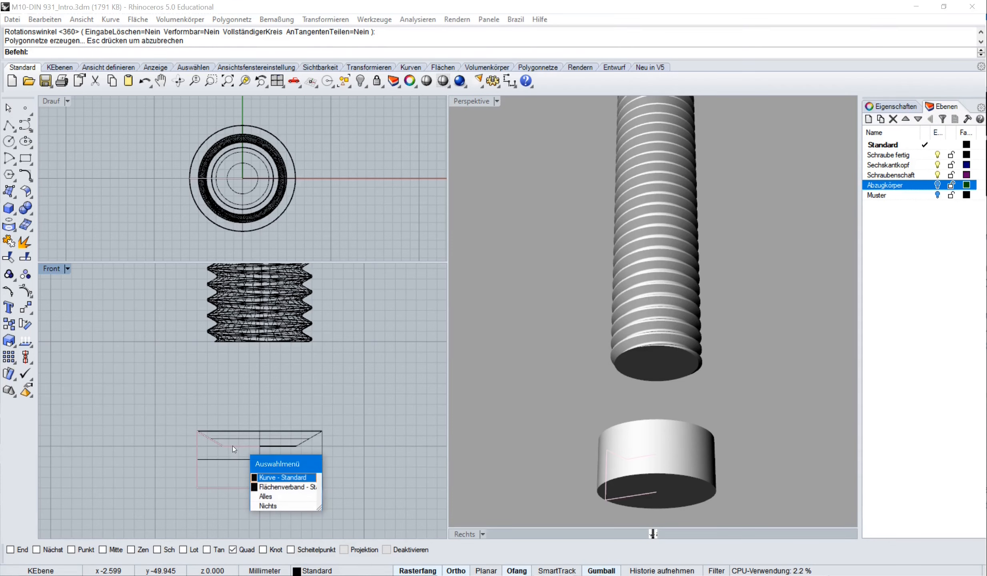
{"action": "left_click", "coordinate": [272, 478]}
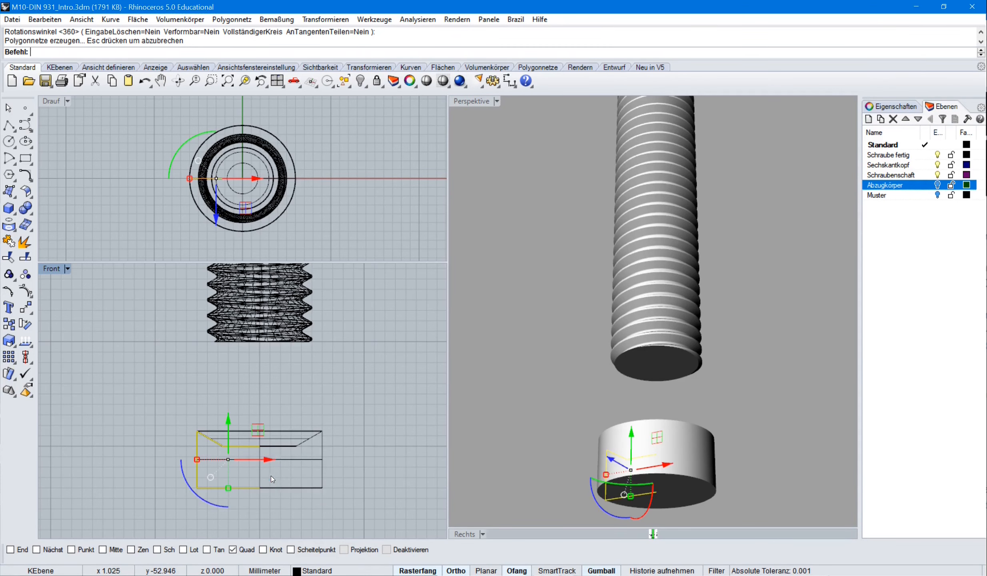
{"action": "key", "text": "Delete"}
Move the revolved body straight up about 20 mm in the Front view so it overlaps the threaded shank.
{"action": "right_click_drag", "start_coordinate": [385, 320], "coordinate": [339, 400]}
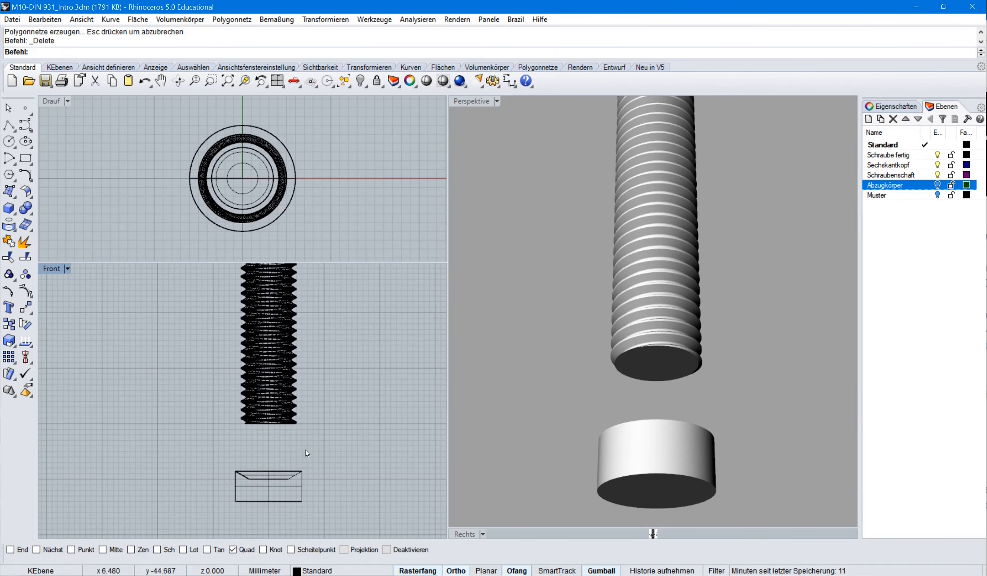
{"action": "left_click", "coordinate": [274, 477]}
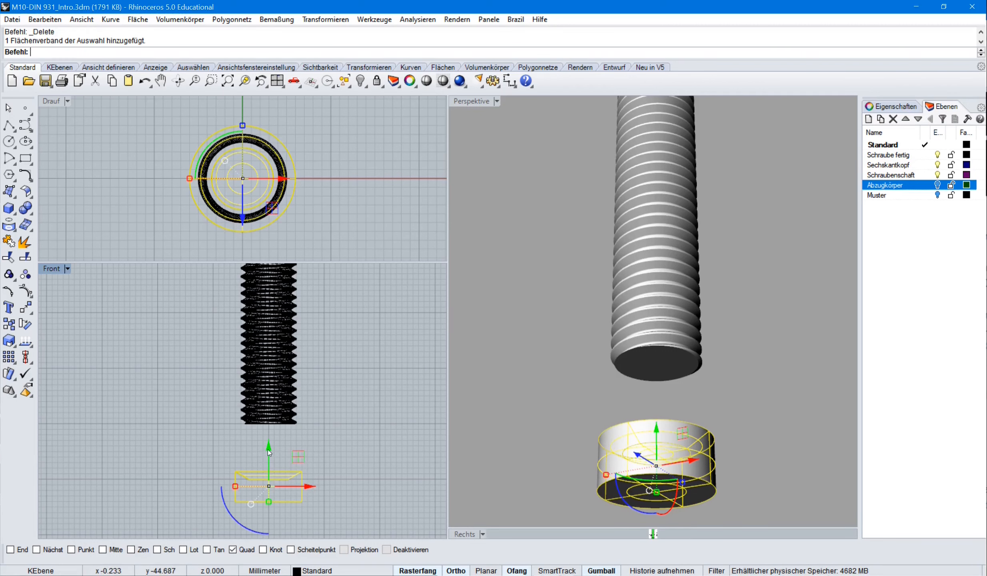
{"action": "left_click_drag", "start_coordinate": [269, 452], "coordinate": [279, 340]}
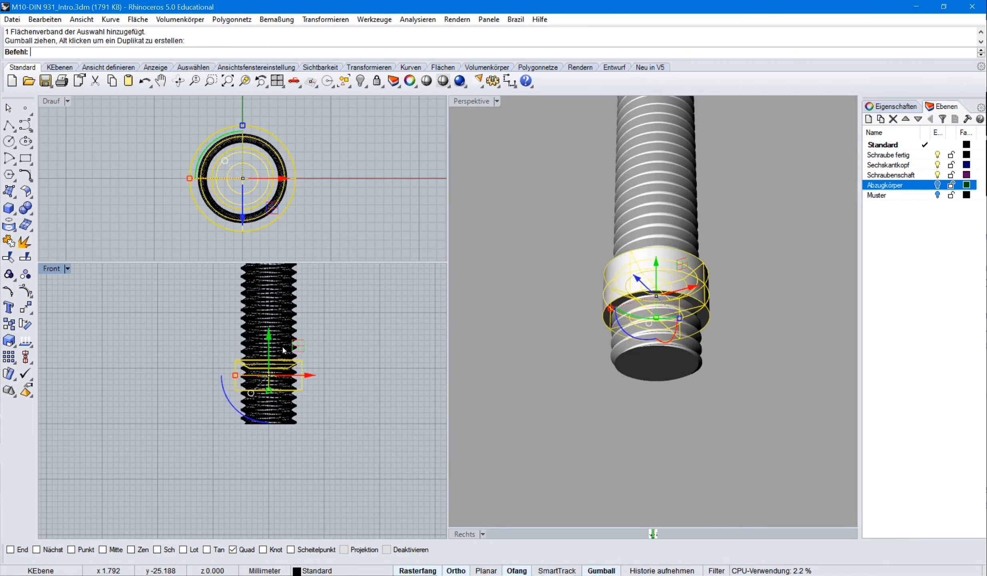
Subtract the revolved body from the threaded shank with a Boolean difference (EingabeLöschen=Nein) and delete the severed thread piece below it.
{"action": "scroll", "coordinate": [285, 360], "scroll_direction": "up", "scroll_amount": 5}
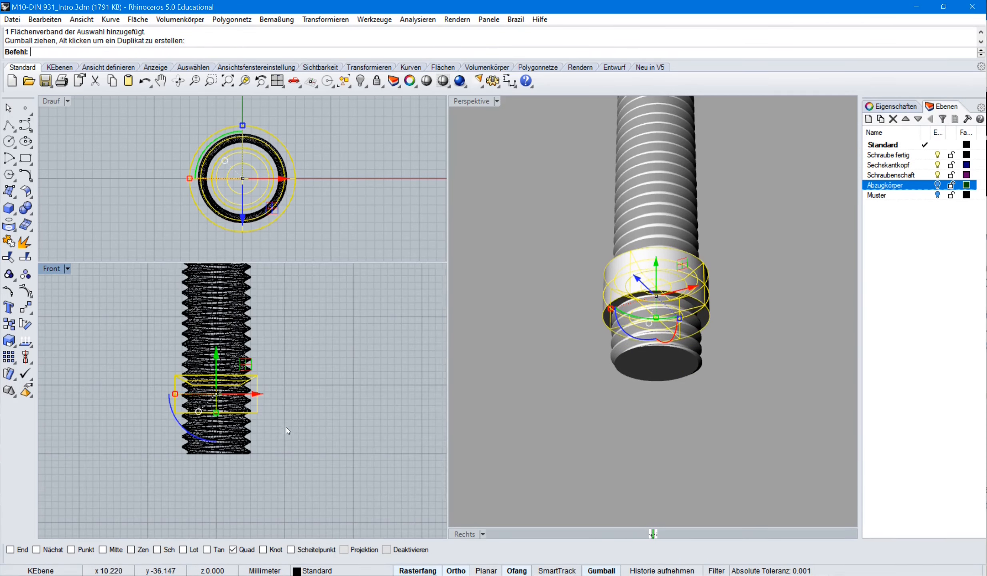
{"action": "scroll", "coordinate": [286, 430], "scroll_direction": "down", "scroll_amount": 5}
{"action": "left_click", "coordinate": [242, 325]}
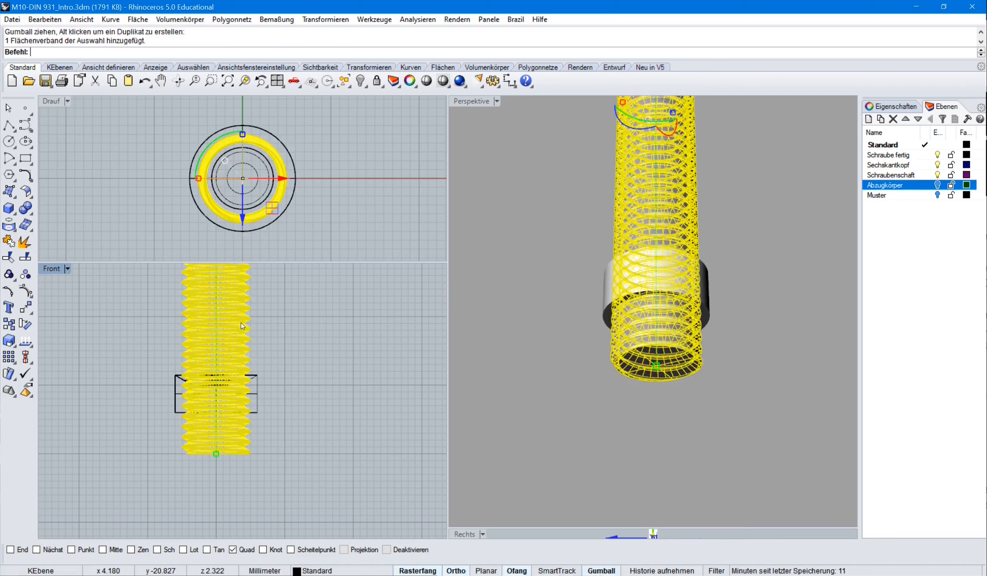
{"action": "left_click", "coordinate": [170, 20]}
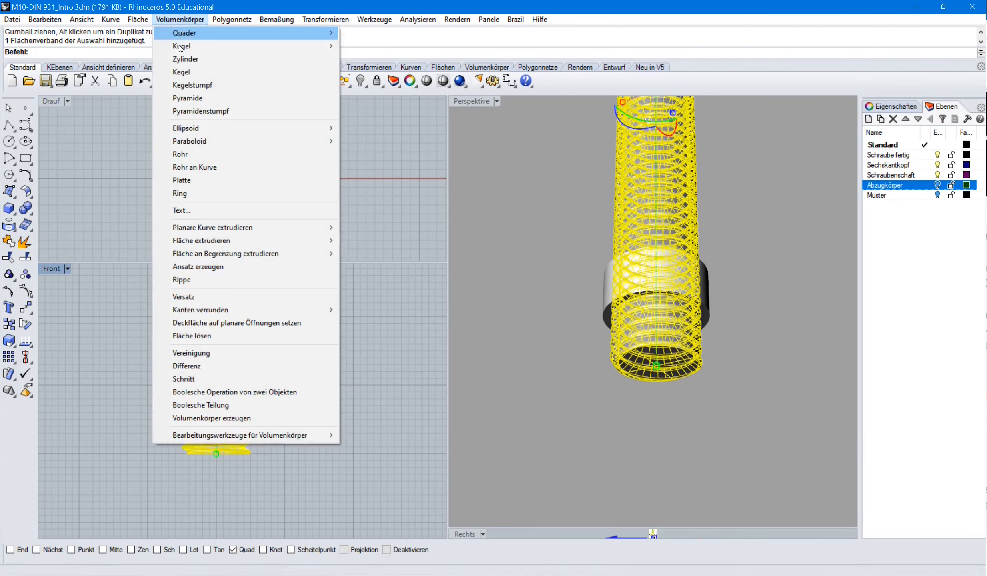
{"action": "left_click", "coordinate": [196, 366]}
{"action": "left_click", "coordinate": [258, 383]}
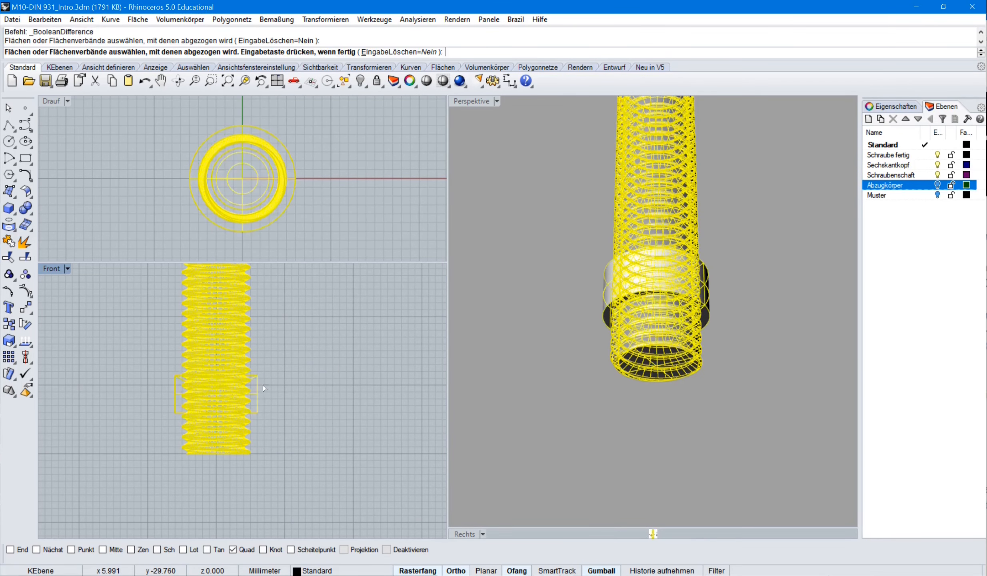
{"action": "key", "text": "Return"}
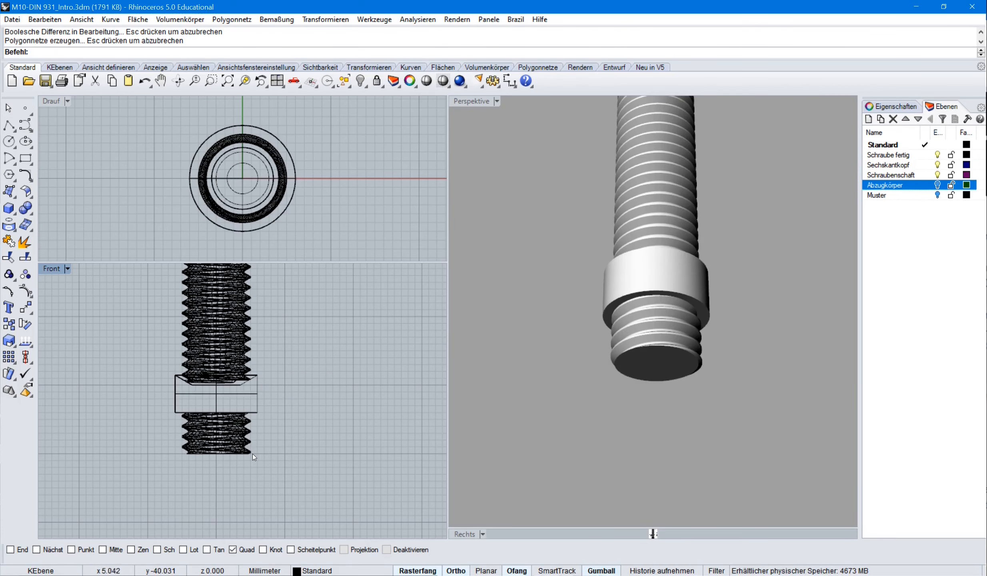
{"action": "left_click", "coordinate": [223, 438]}
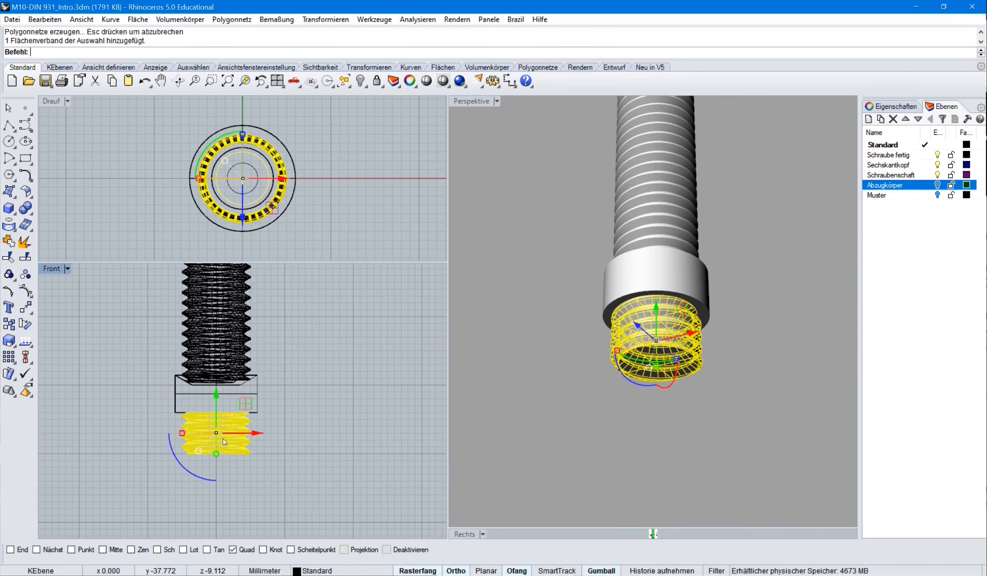
{"action": "key", "text": "Delete"}
Move the revolved chamfer cutting body to the hidden layer Abzugkörper.
{"action": "left_click", "coordinate": [229, 412]}
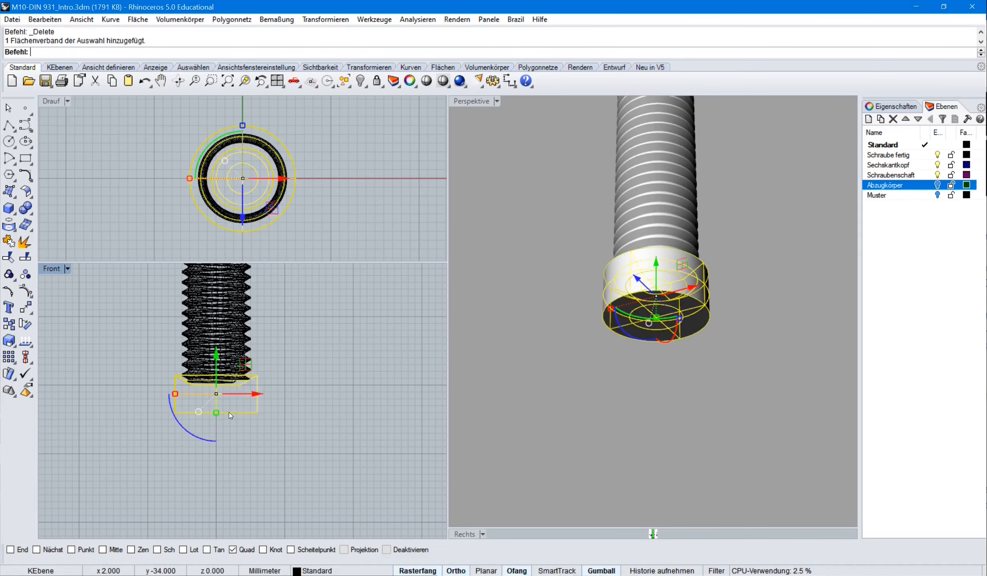
{"action": "left_click", "coordinate": [316, 570]}
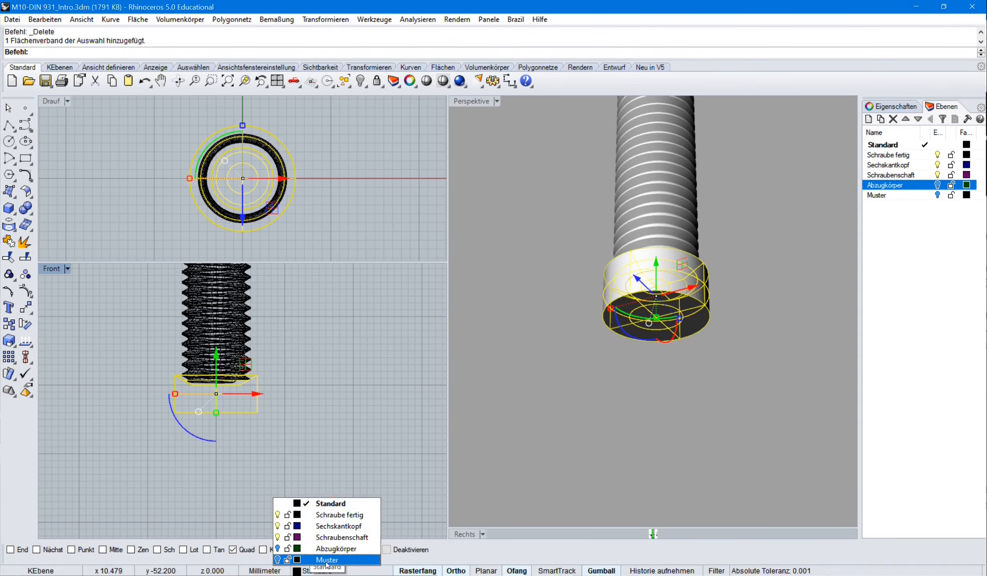
{"action": "left_click", "coordinate": [338, 551]}
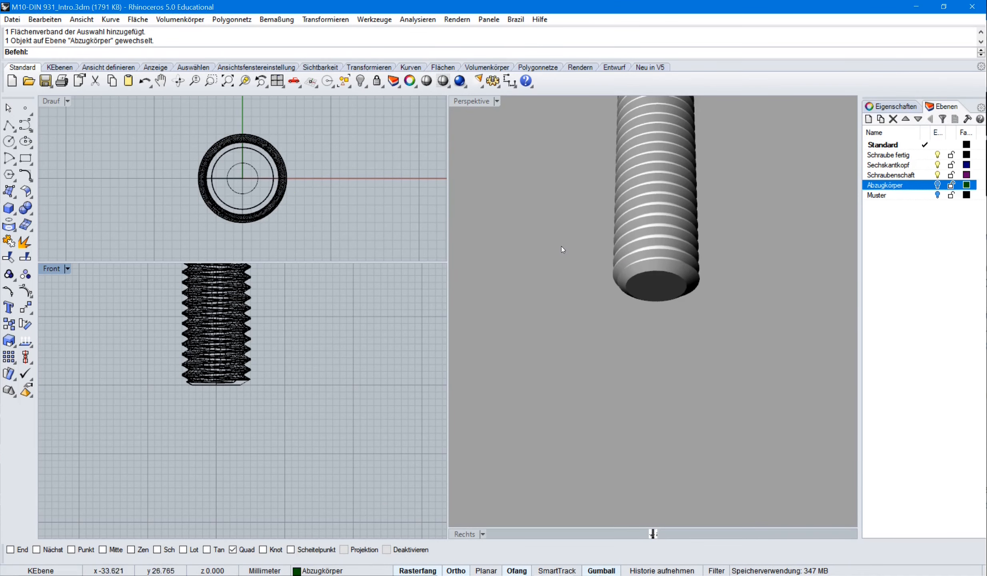
Move the chamfered threaded shank to the layer Schraubenschaft and hide that layer.
{"action": "right_click_drag", "start_coordinate": [546, 259], "coordinate": [595, 375]}
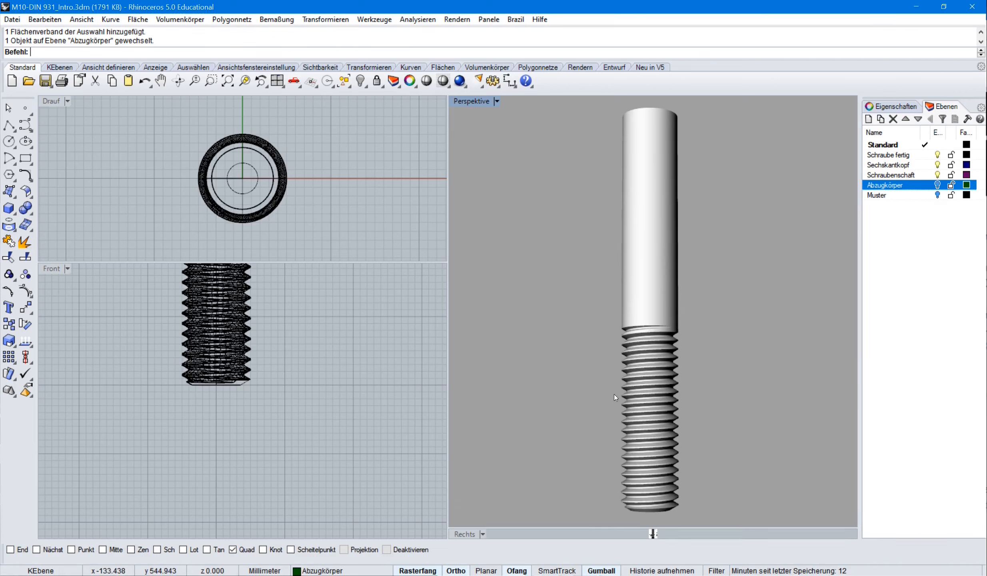
{"action": "right_click_drag", "start_coordinate": [607, 391], "coordinate": [701, 317]}
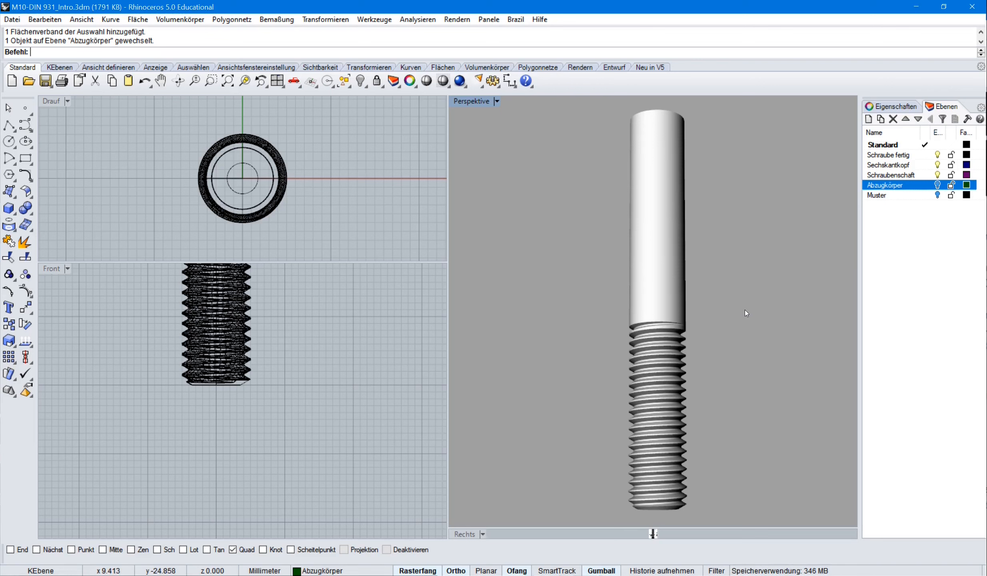
{"action": "left_click", "coordinate": [231, 328]}
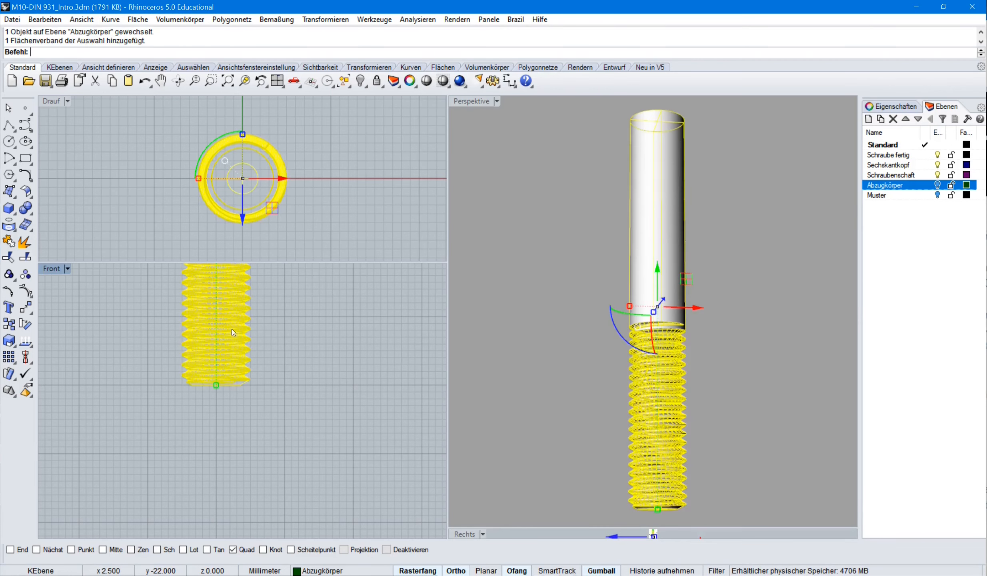
{"action": "left_click", "coordinate": [318, 570]}
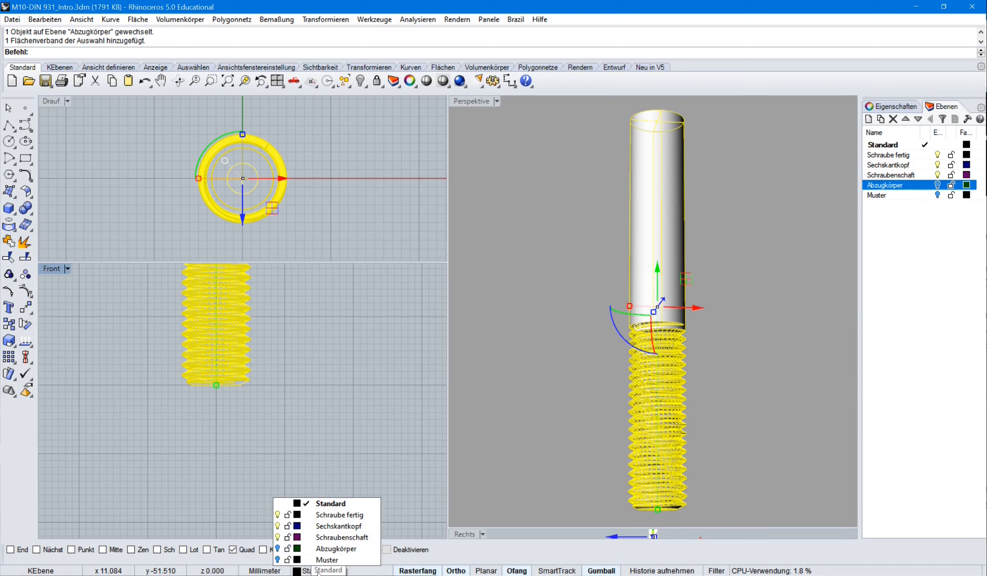
{"action": "left_click", "coordinate": [333, 542]}
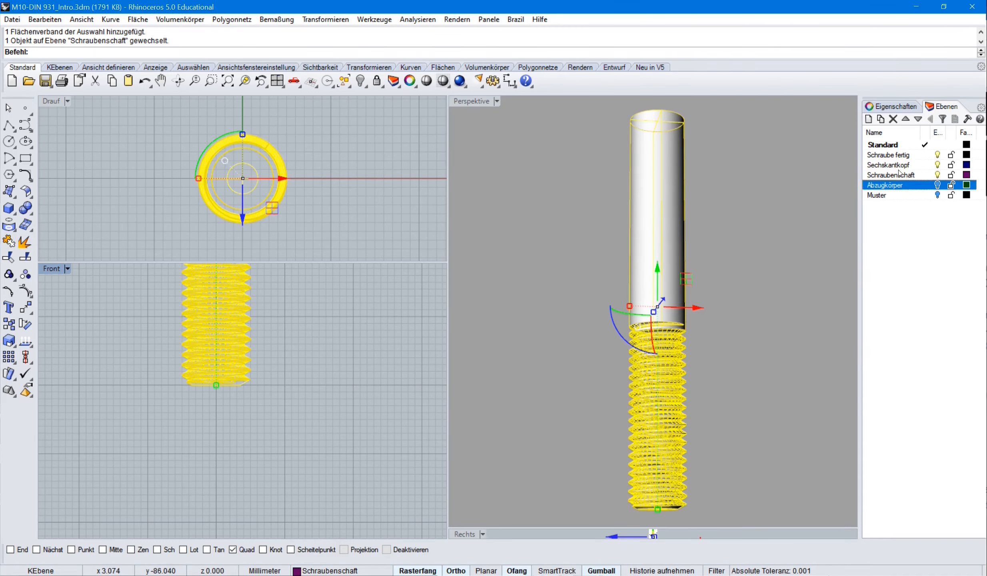
{"action": "left_click", "coordinate": [938, 175]}
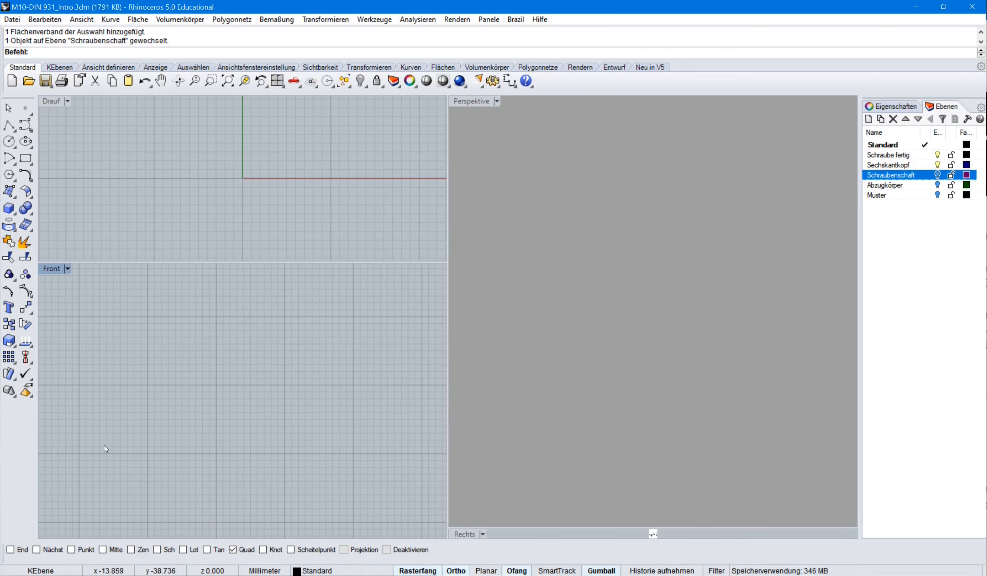
Draw a circumscribed hexagon (Außenliegend, SeitenAnzahl=6) centred on the origin in the Drauf view, 8.5 mm from centre to edge midpoint, with corners on the X axis.
{"action": "left_click", "coordinate": [0, 417]}
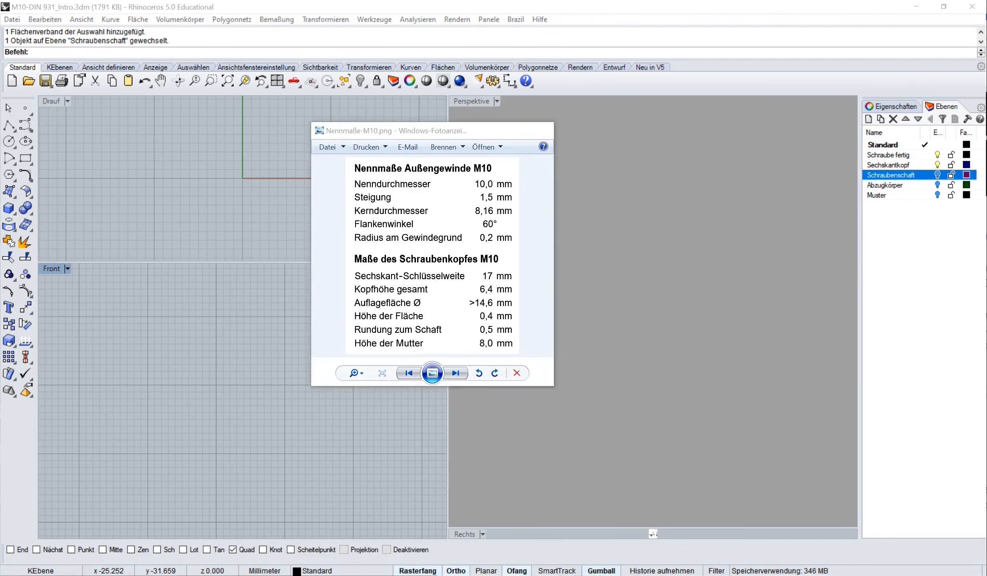
{"action": "key", "text": "alt+Tab"}
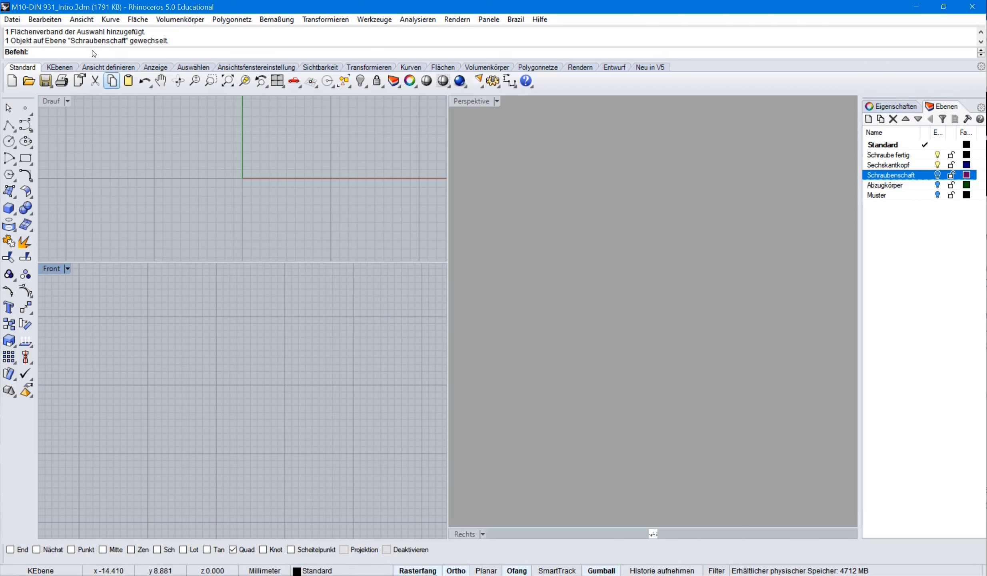
{"action": "left_click", "coordinate": [110, 19]}
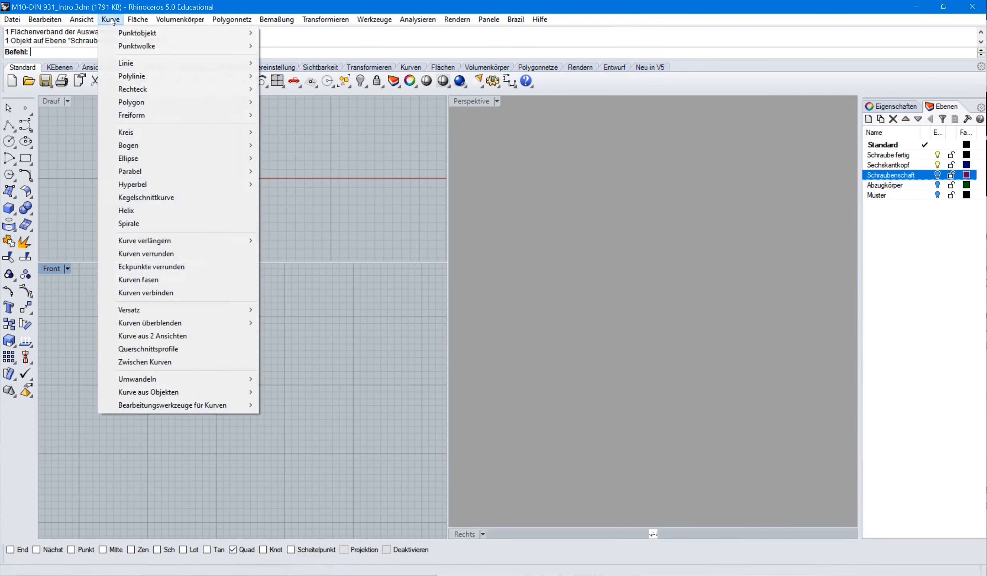
{"action": "mouse_move", "coordinate": [140, 102]}
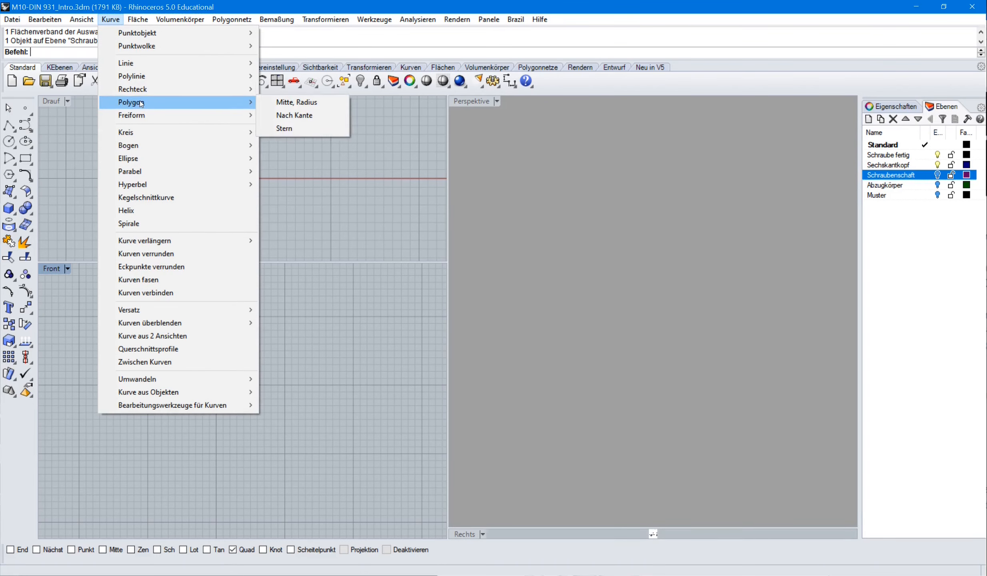
{"action": "left_click", "coordinate": [296, 102]}
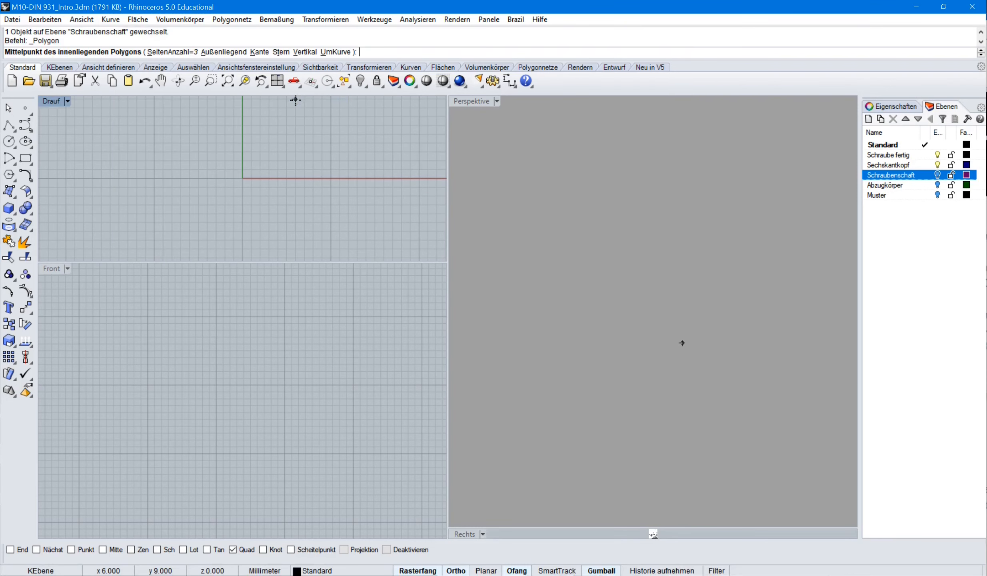
{"action": "left_click", "coordinate": [185, 52]}
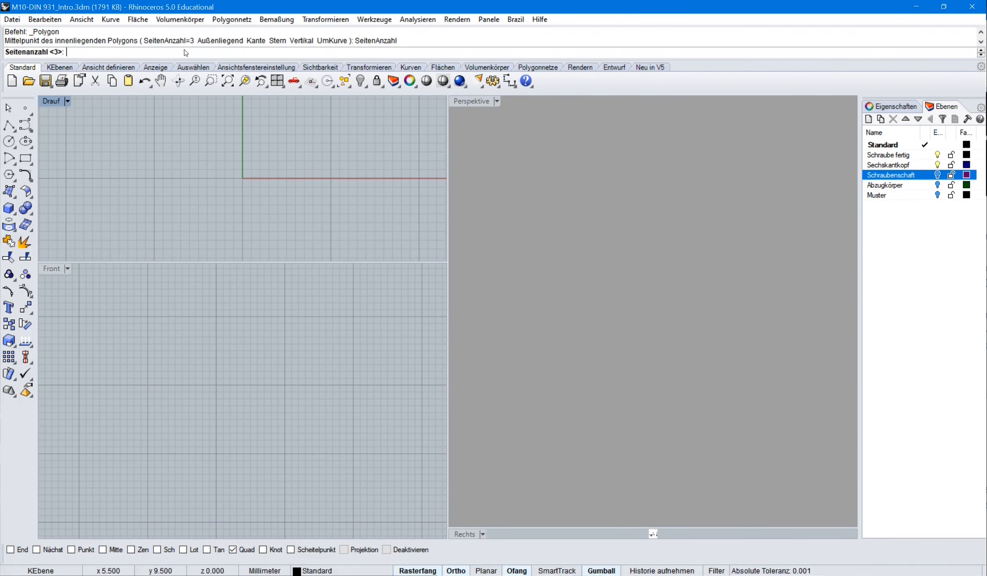
{"action": "type", "text": "6"}
{"action": "key", "text": "Return"}
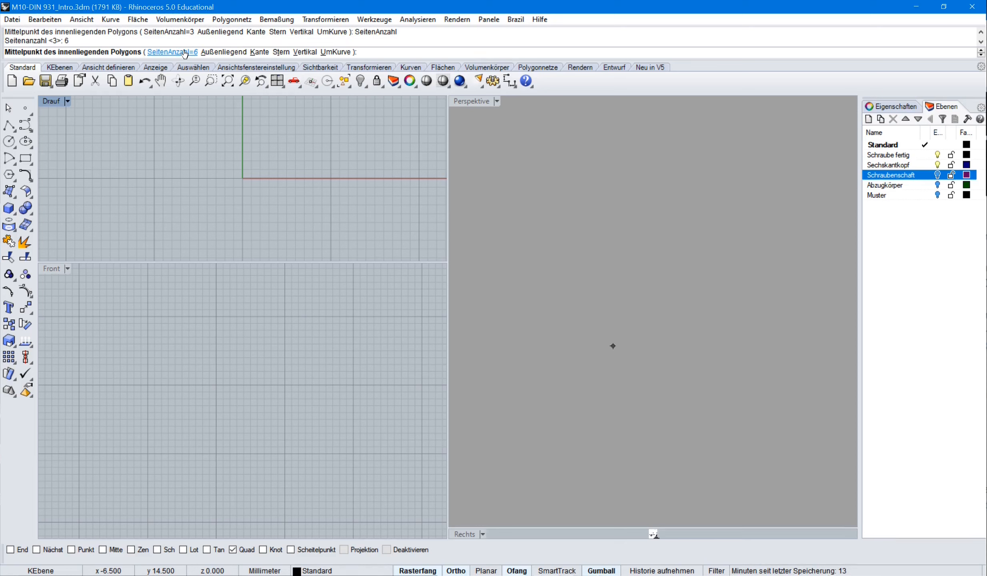
{"action": "left_click", "coordinate": [220, 52]}
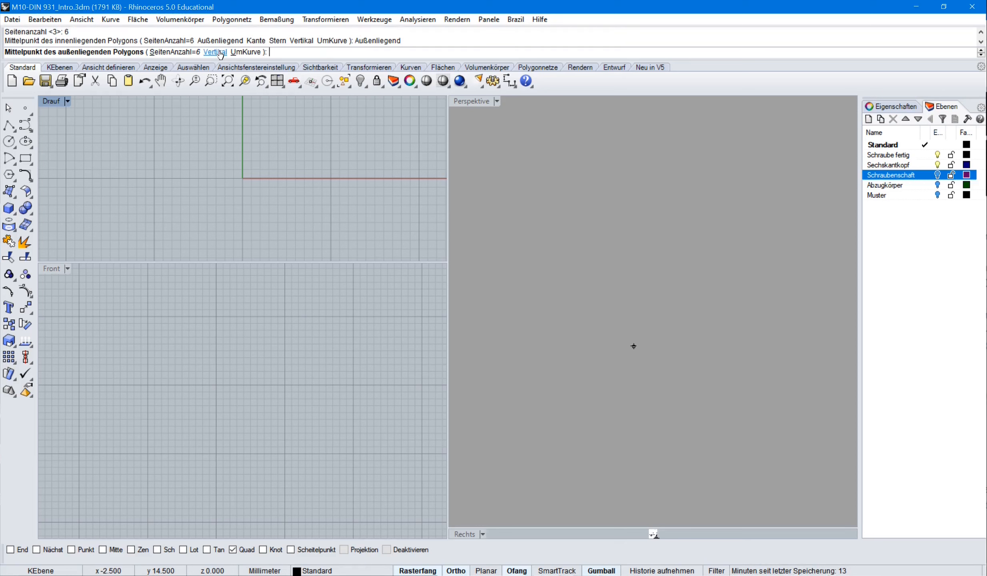
{"action": "left_click", "coordinate": [242, 177]}
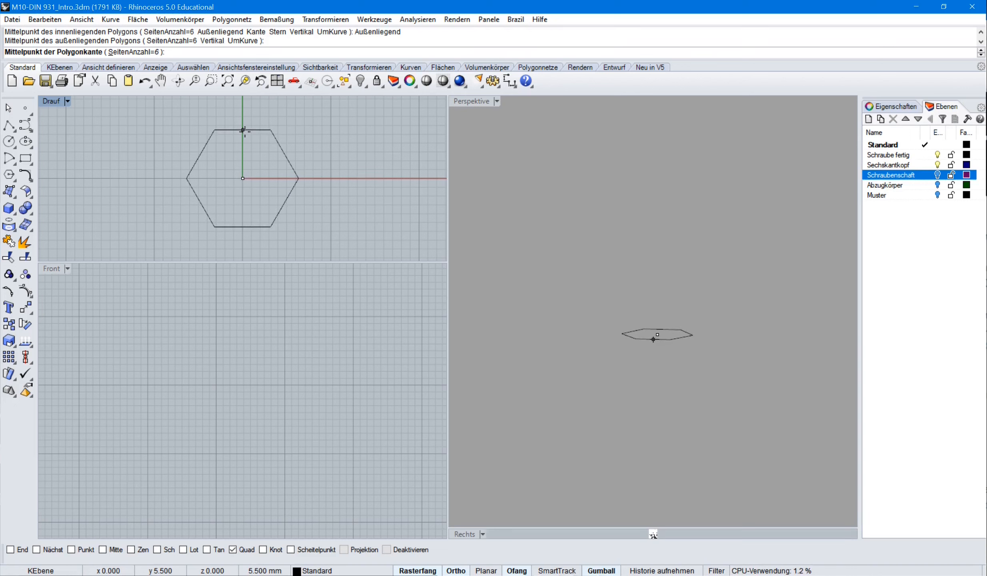
{"action": "type", "text": "8.5"}
{"action": "key", "text": "Return"}
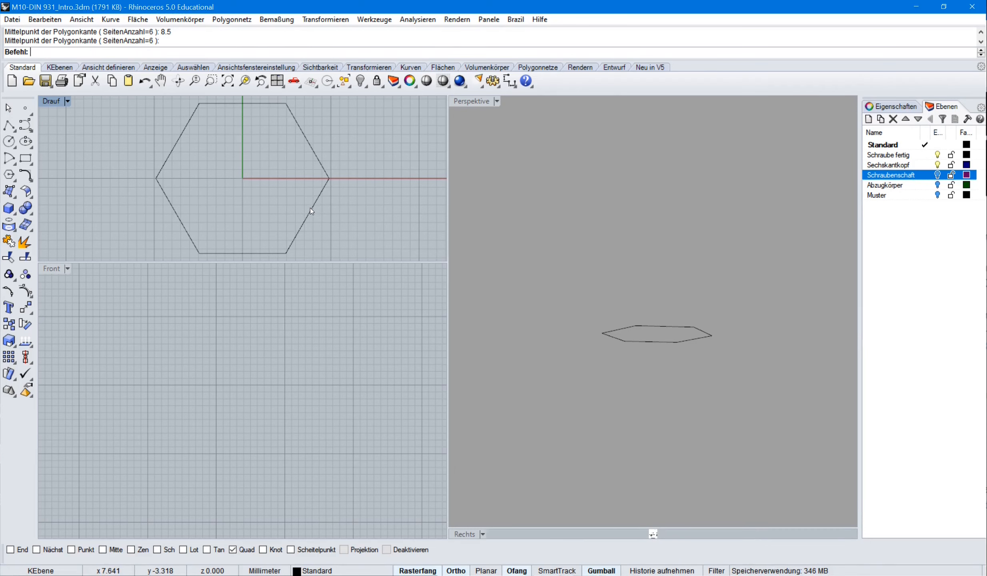
Round all corners of the hexagon curve with a 1 mm fillet radius.
{"action": "left_click", "coordinate": [111, 20]}
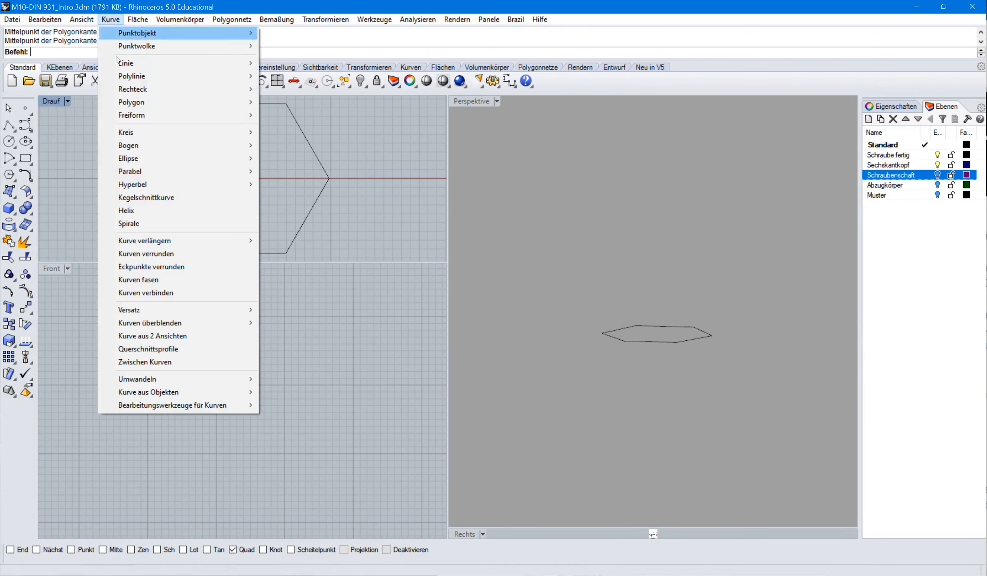
{"action": "left_click", "coordinate": [163, 264]}
{"action": "left_click", "coordinate": [294, 234]}
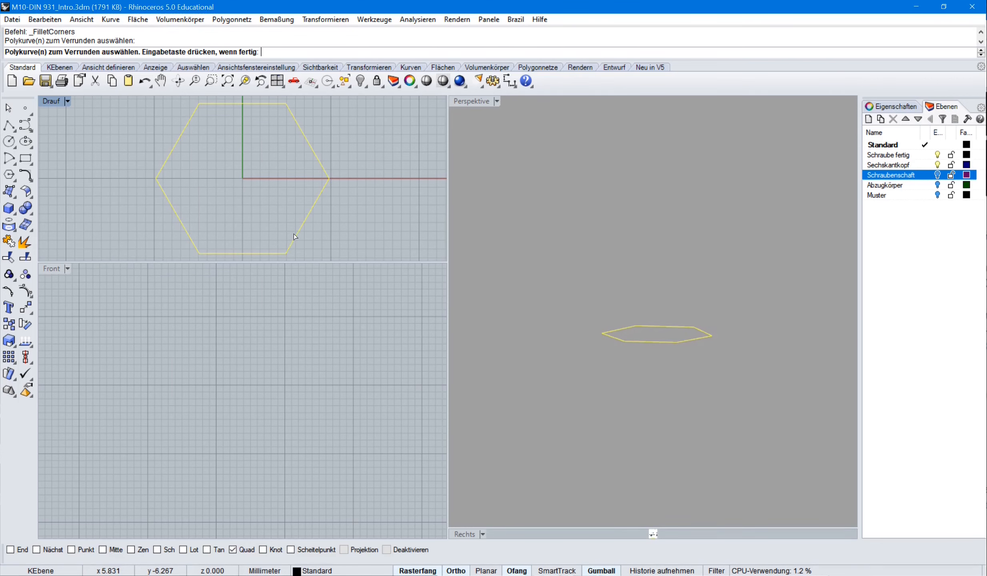
{"action": "key", "text": "Return"}
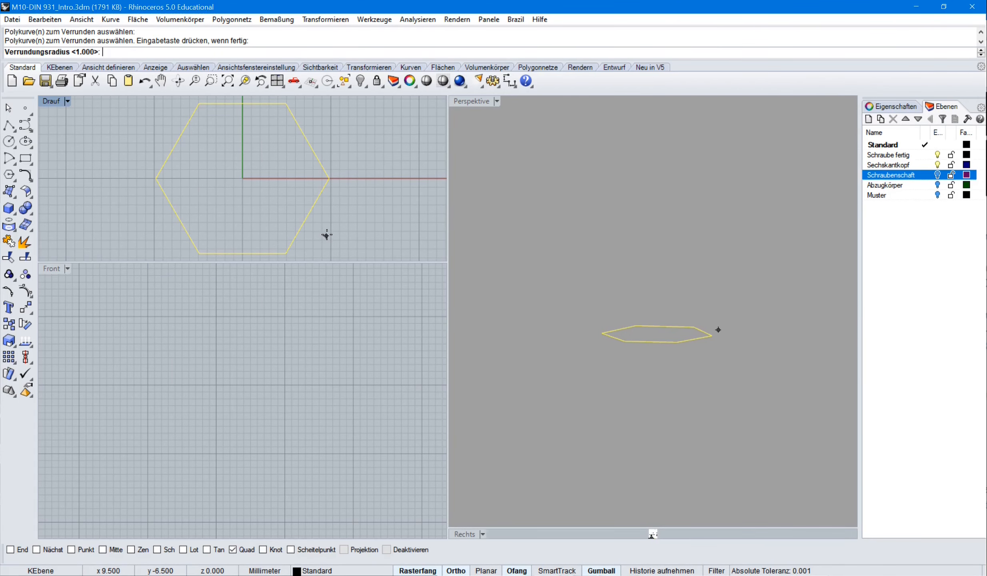
{"action": "key", "text": "Return"}
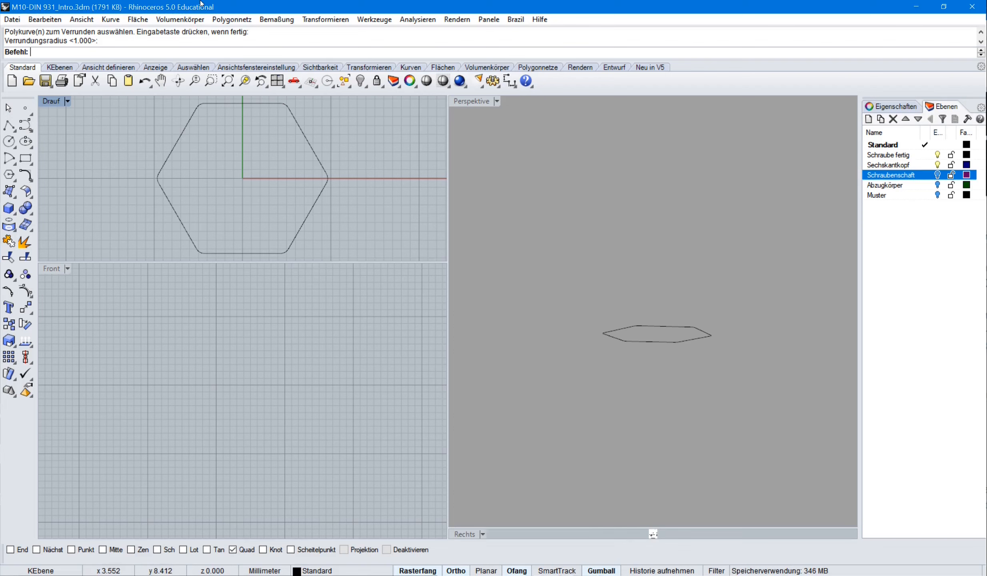
Extrude the rounded hexagon curve straight up 8 mm as a closed solid (Volumenkörper=Ja).
{"action": "left_click", "coordinate": [182, 19]}
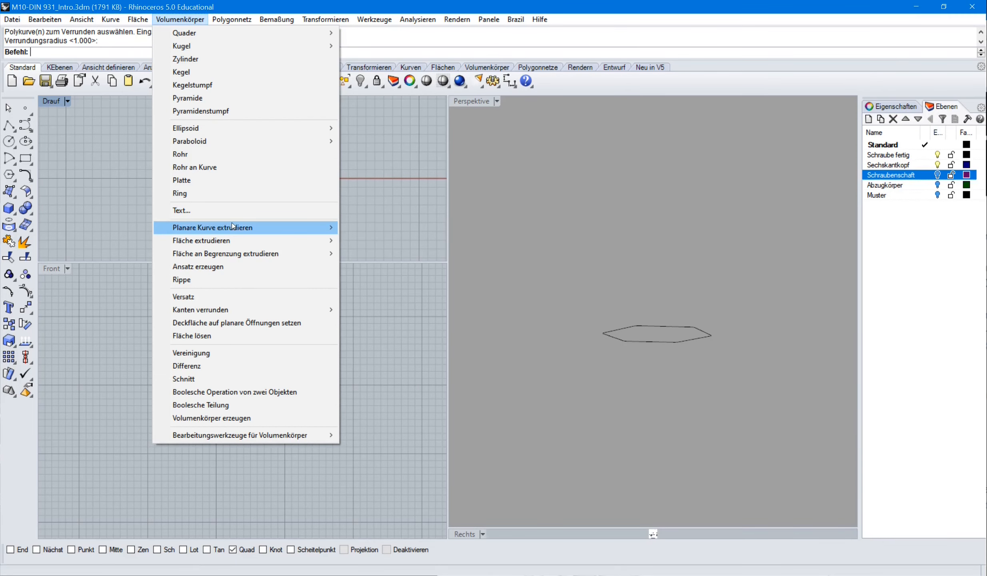
{"action": "mouse_move", "coordinate": [232, 227]}
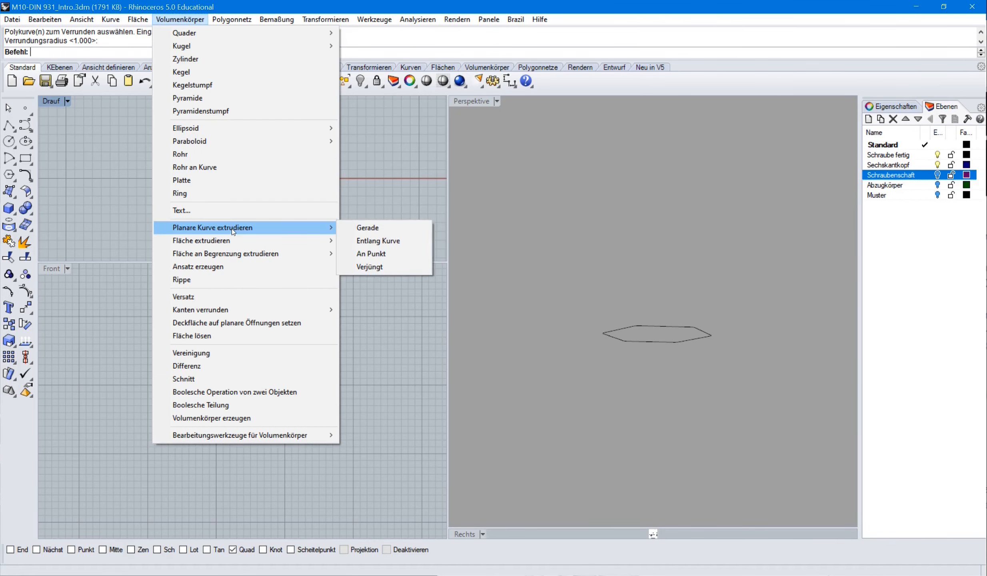
{"action": "left_click", "coordinate": [368, 228]}
{"action": "left_click", "coordinate": [253, 352]}
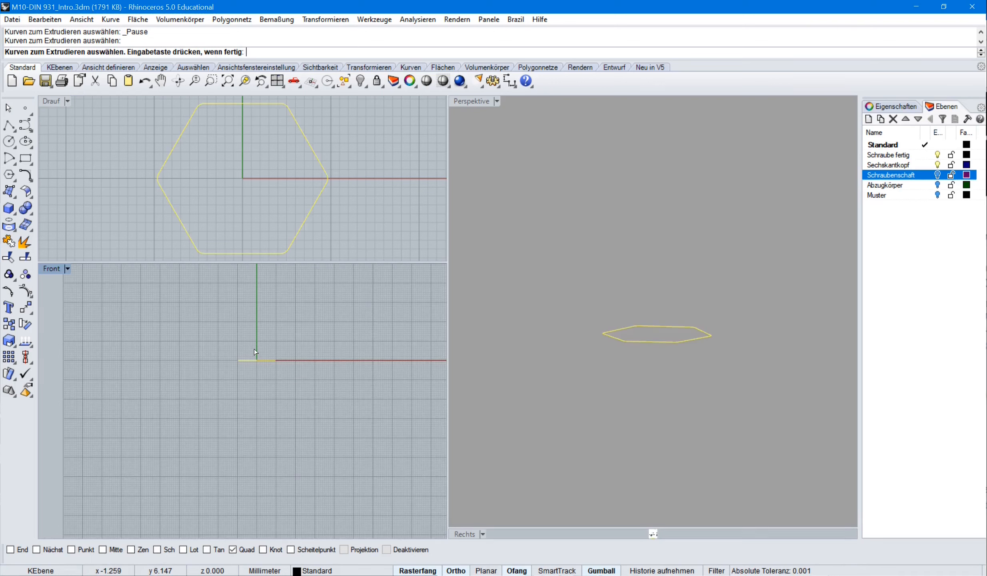
{"action": "key", "text": "Return"}
{"action": "scroll", "coordinate": [256, 349], "scroll_direction": "up", "scroll_amount": 10}
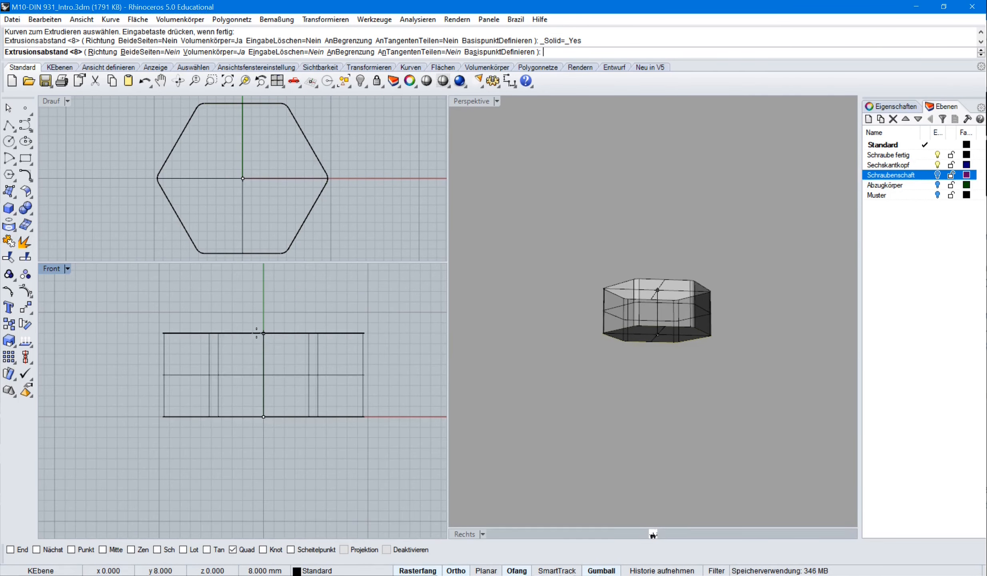
{"action": "left_click", "coordinate": [256, 333]}
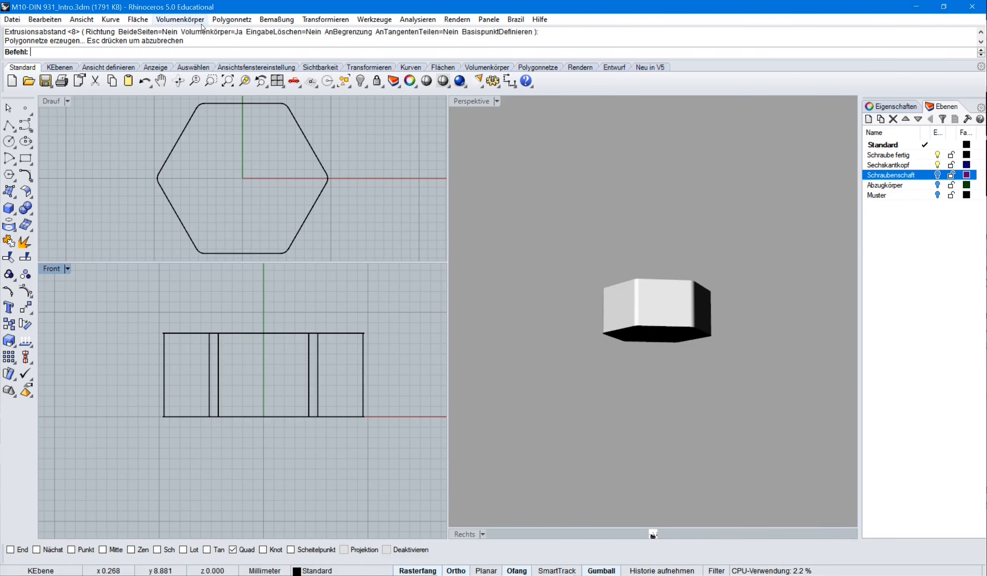
Create a vertical solid cylinder centred on the origin with diameter 15 mm and height 0.4 mm to both sides (BeideSeiten=Ja).
{"action": "left_click", "coordinate": [183, 20]}
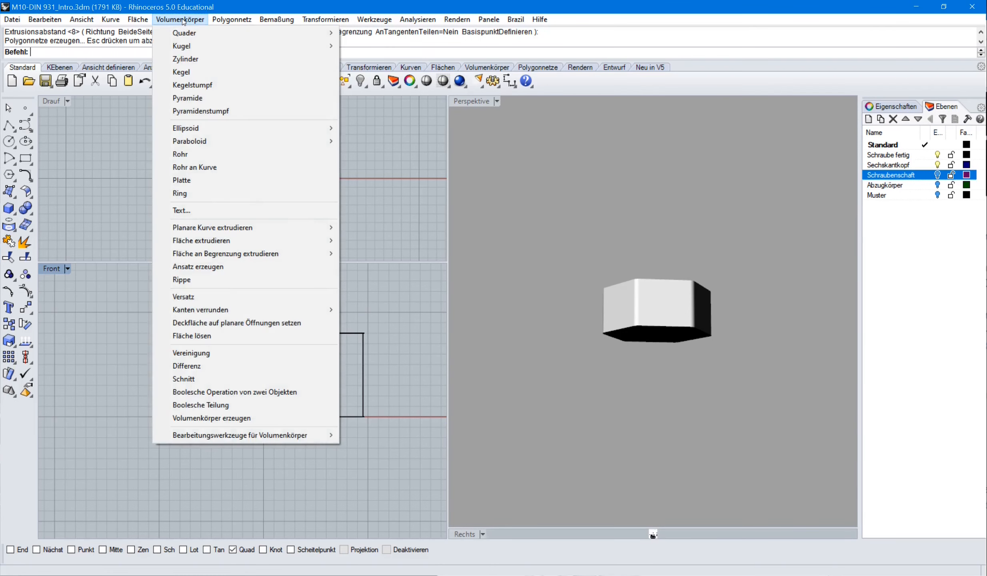
{"action": "left_click", "coordinate": [182, 59]}
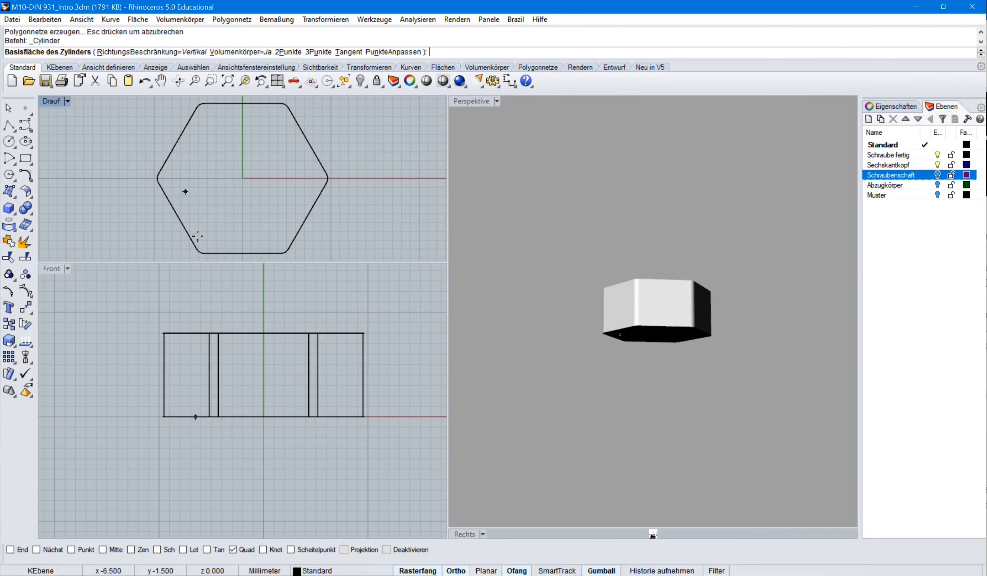
{"action": "left_click", "coordinate": [242, 178]}
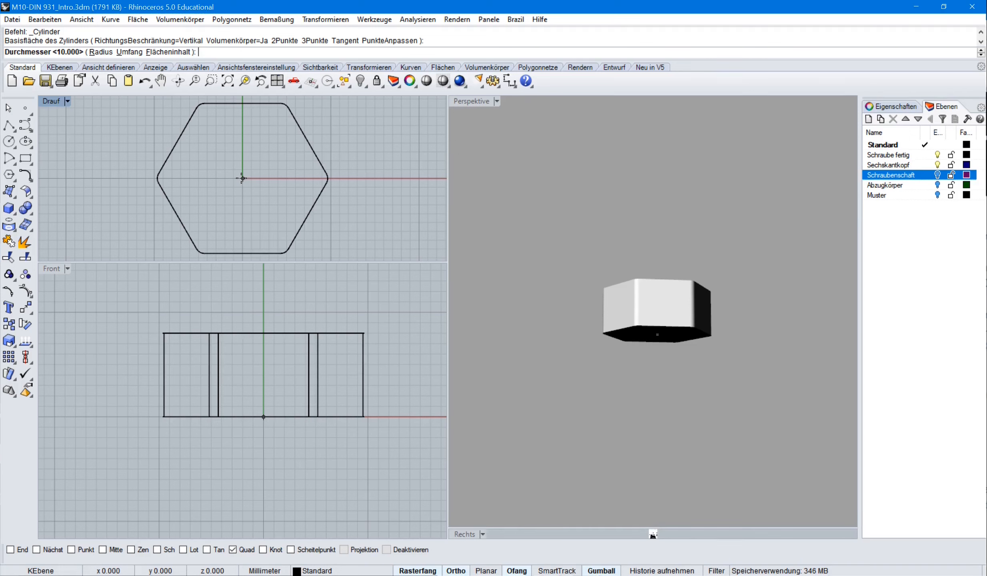
{"action": "type", "text": "15"}
{"action": "key", "text": "Return"}
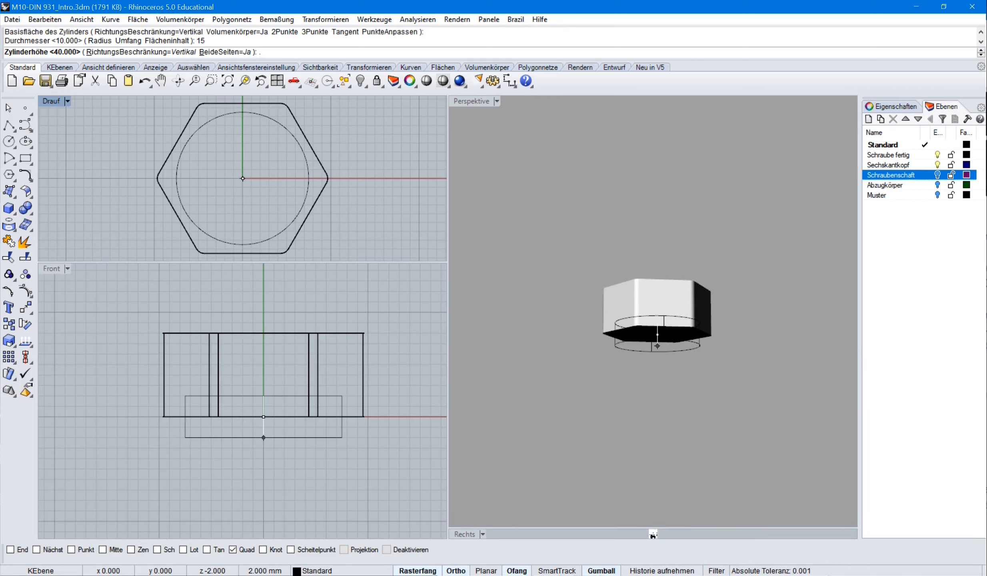
{"action": "key", "text": "Return"}
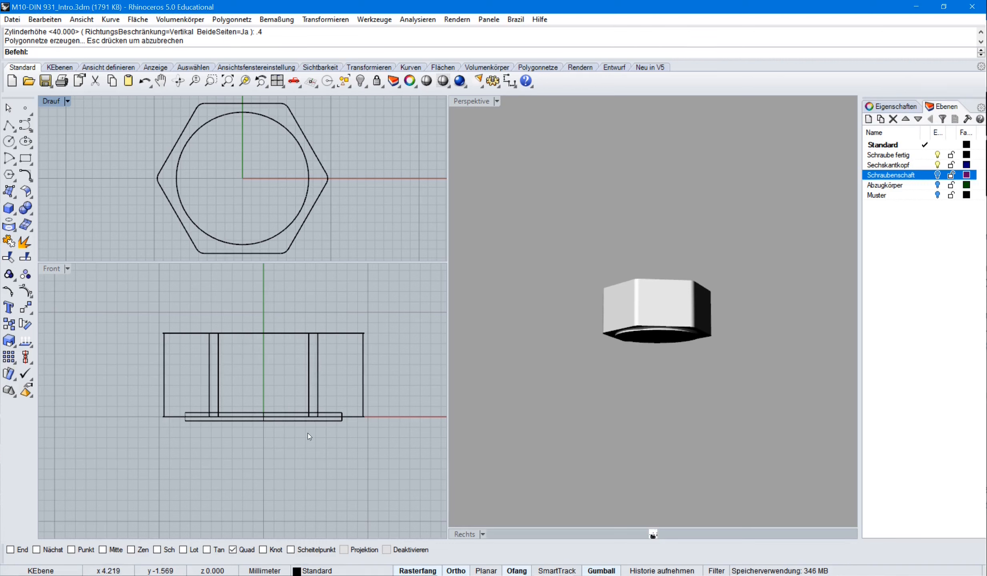
Unite the hexagonal solid and the flat cylinder with a Boolean union and delete the leftover hexagon curve.
{"action": "scroll", "coordinate": [312, 437], "scroll_direction": "up", "scroll_amount": 3}
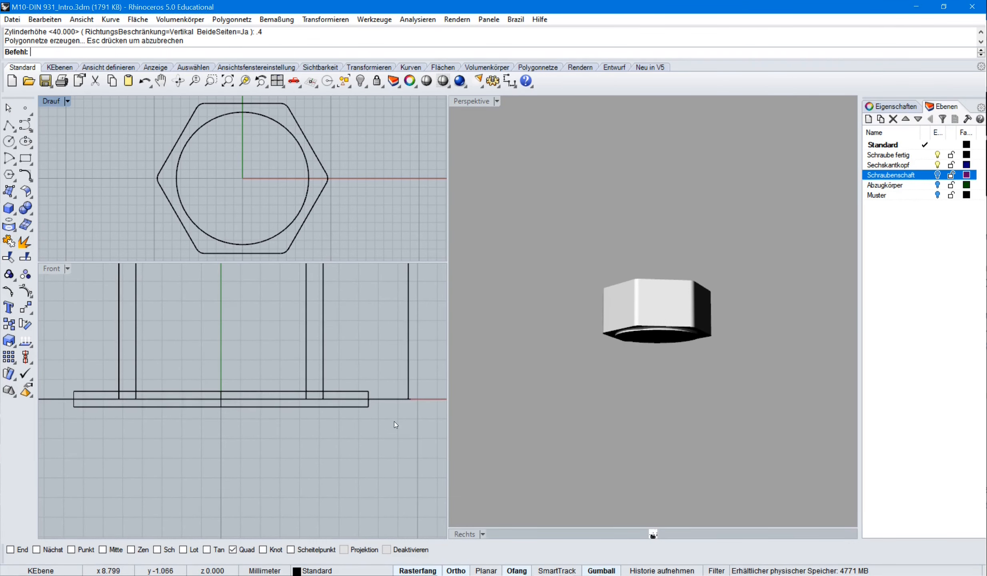
{"action": "left_click", "coordinate": [430, 373]}
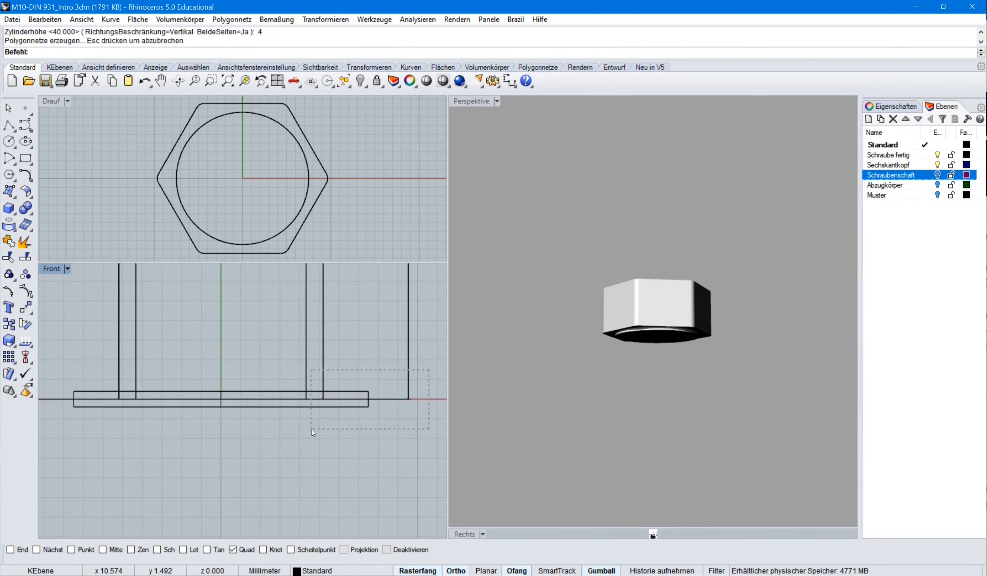
{"action": "key", "text": "ctrl+a"}
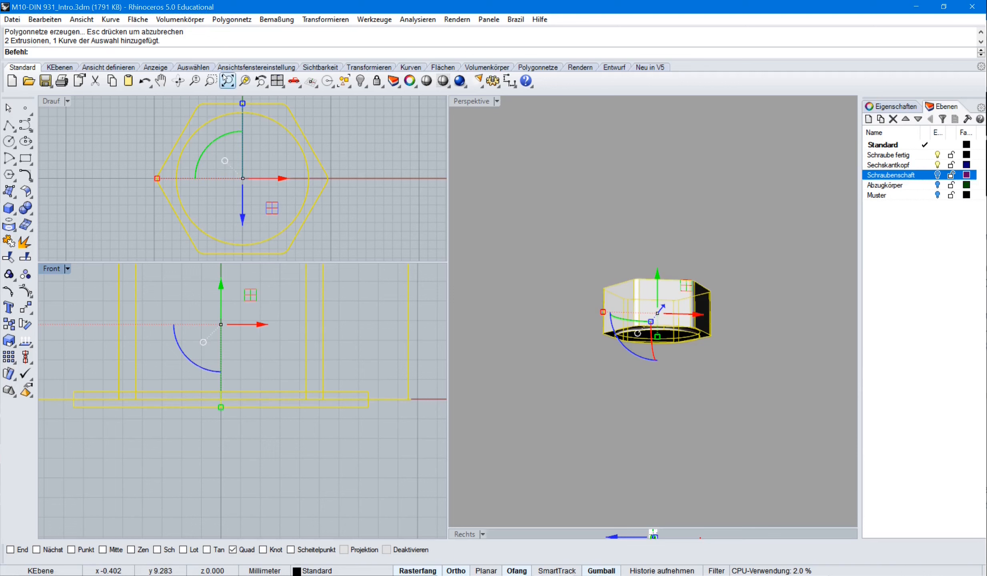
{"action": "left_click", "coordinate": [180, 19]}
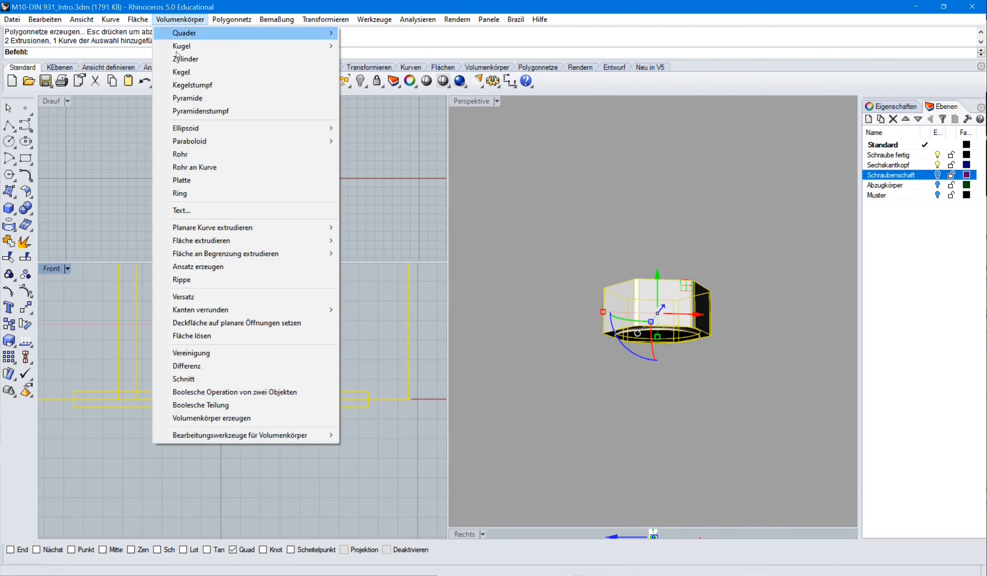
{"action": "left_click", "coordinate": [180, 352]}
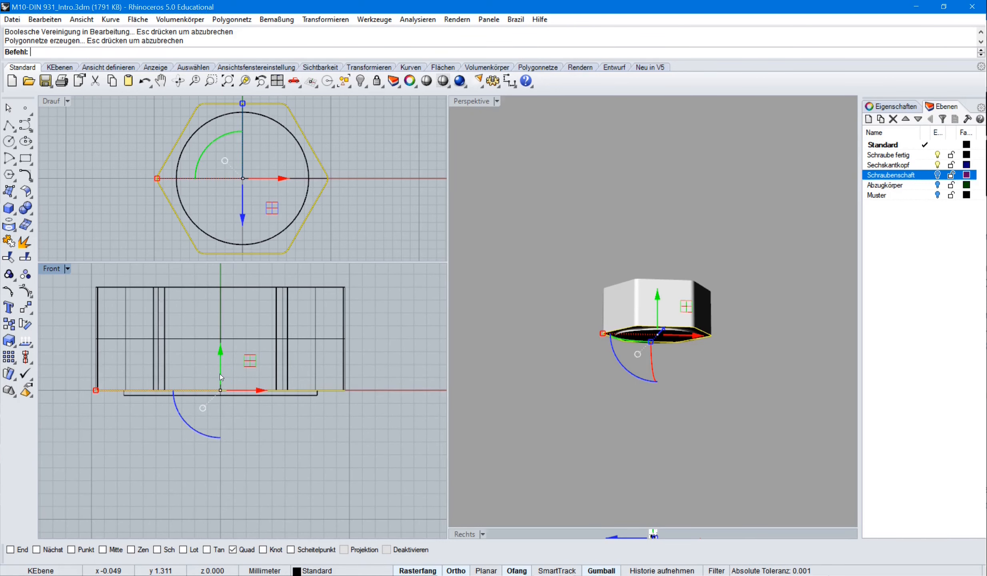
{"action": "key", "text": "Delete"}
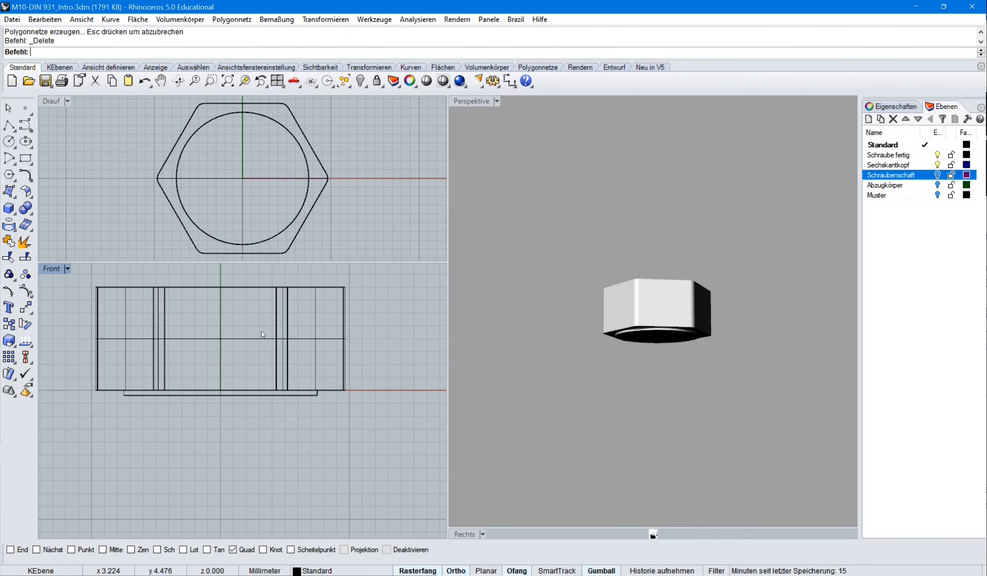
Draw an open polyline profile above the head in the Front view, from the axis at height 11 mm through (-11, 9.268) to (0, 16).
{"action": "right_click_drag", "start_coordinate": [261, 337], "coordinate": [290, 438]}
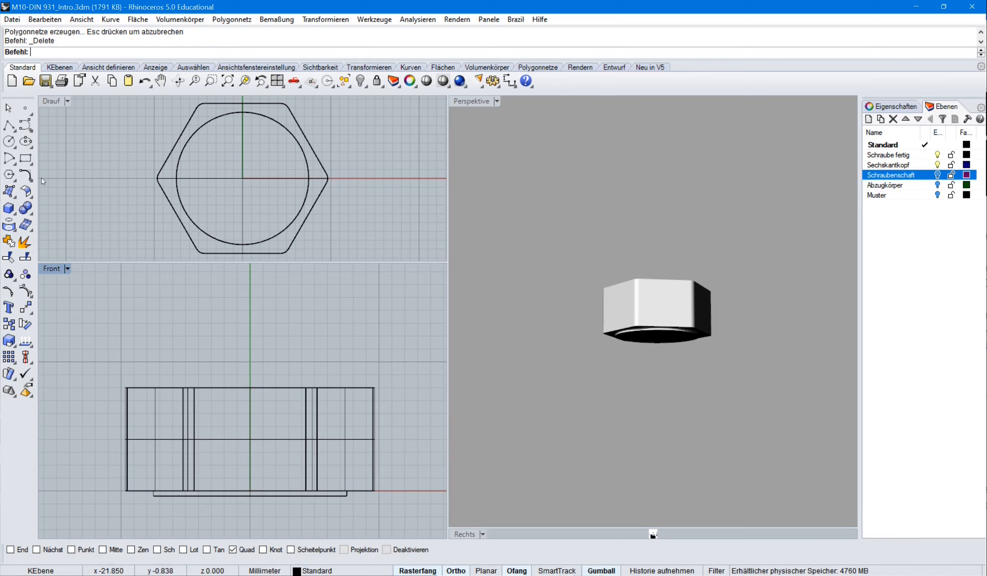
{"action": "left_click", "coordinate": [8, 125]}
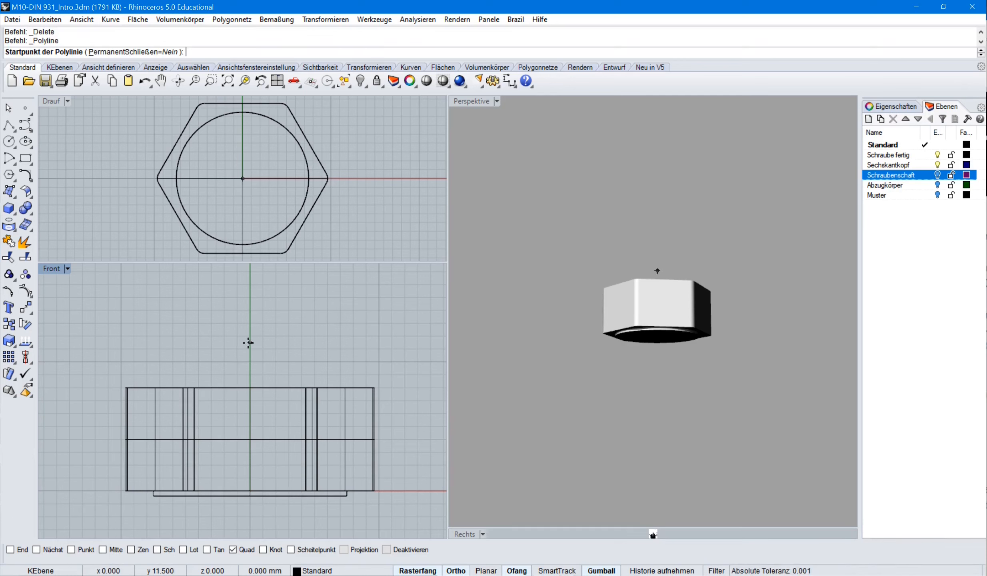
{"action": "left_click", "coordinate": [249, 348]}
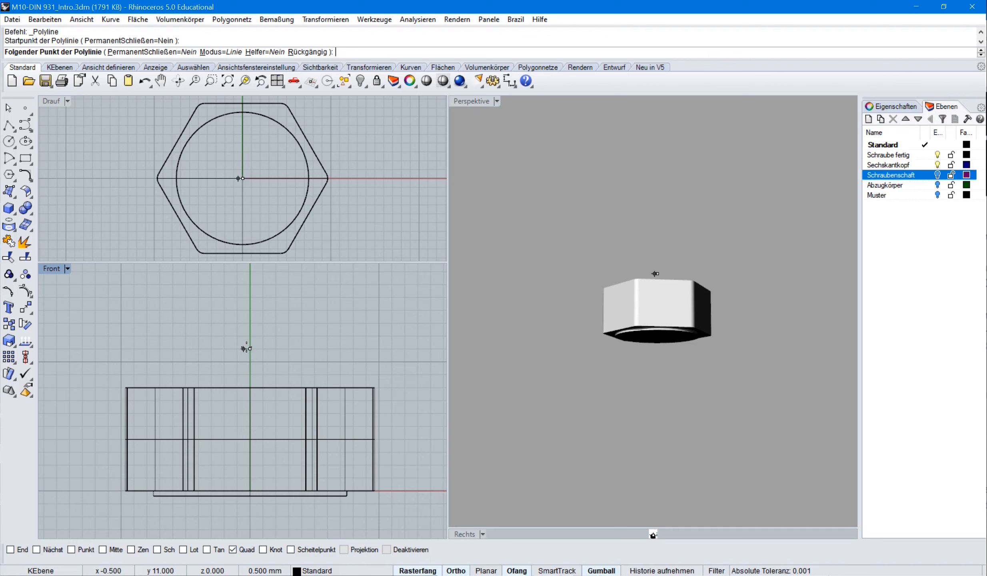
{"action": "left_click", "coordinate": [147, 349]}
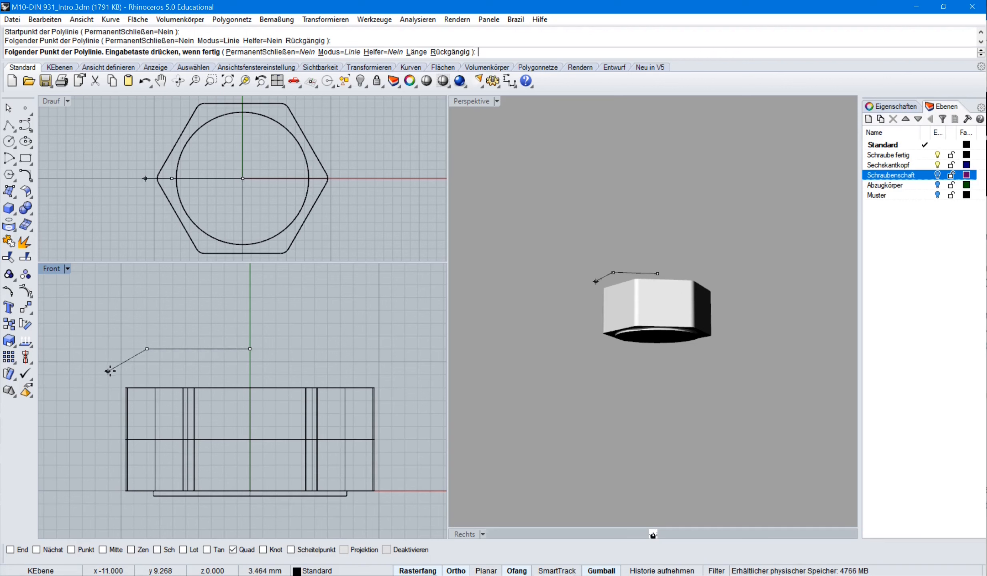
{"action": "left_click", "coordinate": [109, 371]}
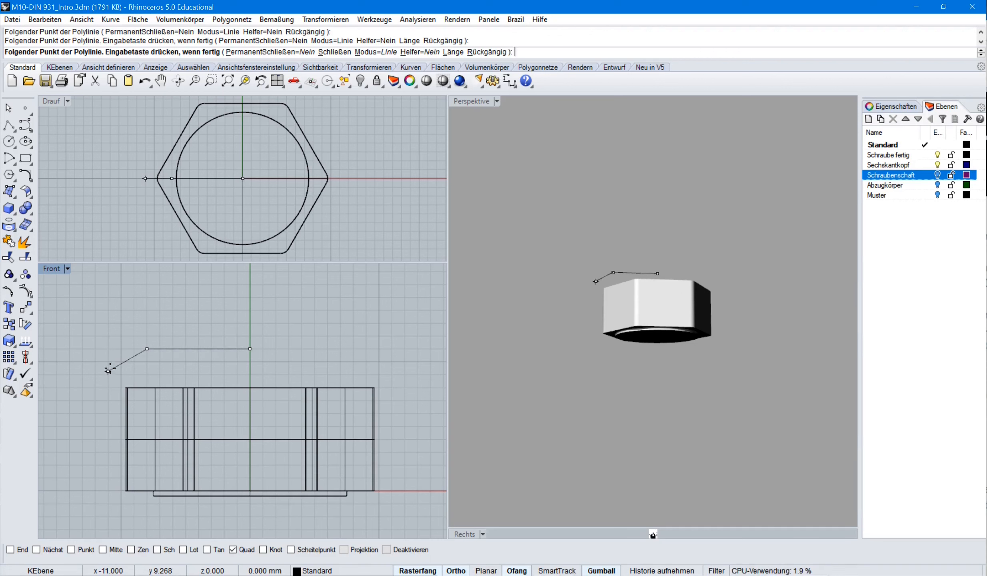
{"action": "left_click", "coordinate": [108, 284]}
{"action": "left_click", "coordinate": [249, 284]}
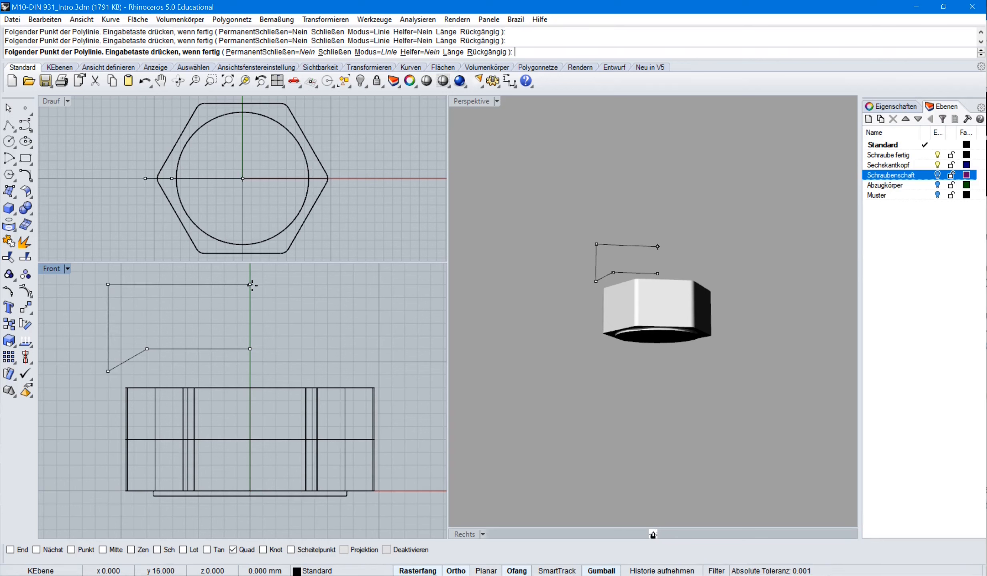
{"action": "right_click", "coordinate": [252, 285]}
Revolve the polyline profile 360° from start angle 0 about the vertical centre axis and delete the profile curve.
{"action": "right_click_drag", "start_coordinate": [293, 298], "coordinate": [304, 338]}
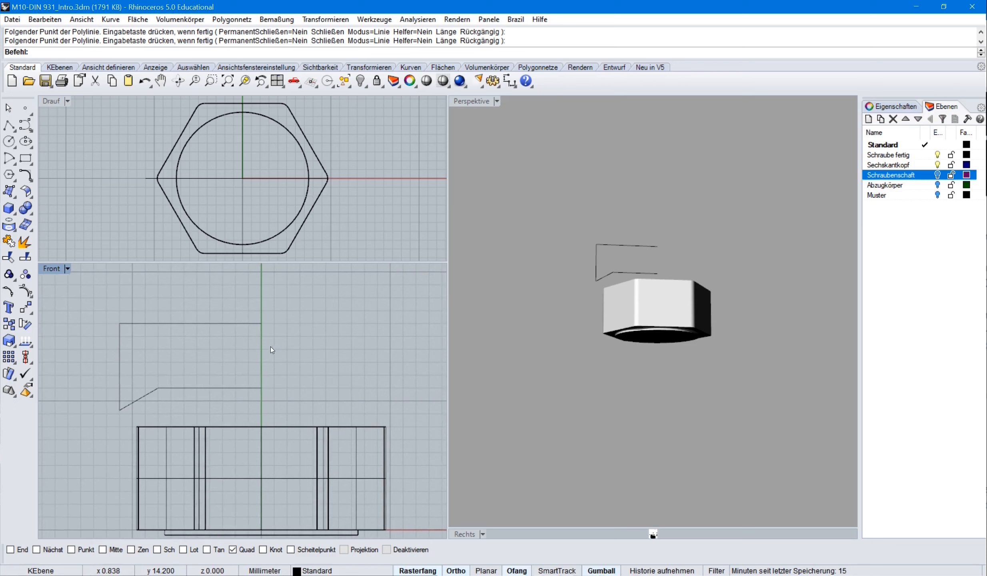
{"action": "left_click", "coordinate": [209, 324]}
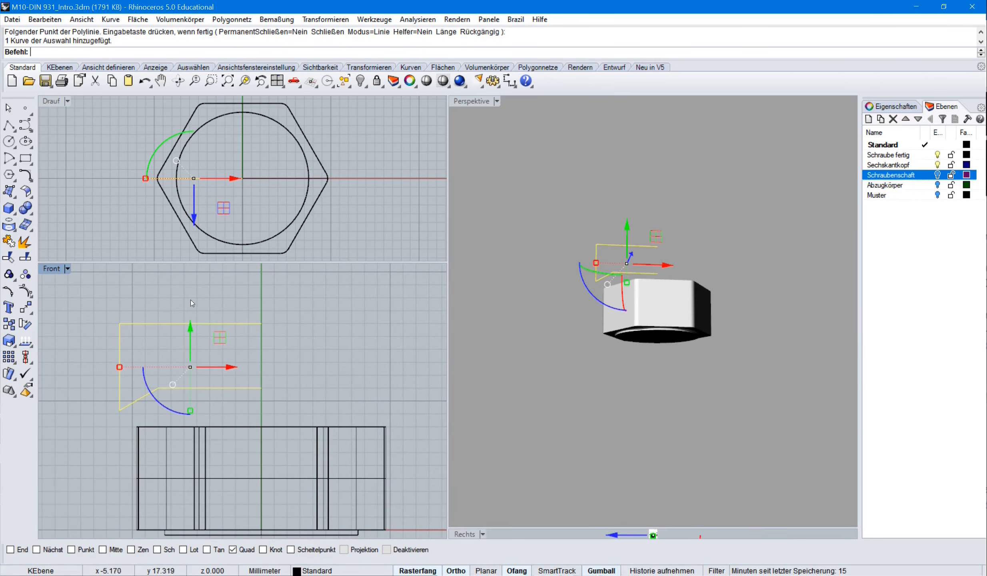
{"action": "left_click", "coordinate": [137, 20]}
{"action": "left_click", "coordinate": [168, 84]}
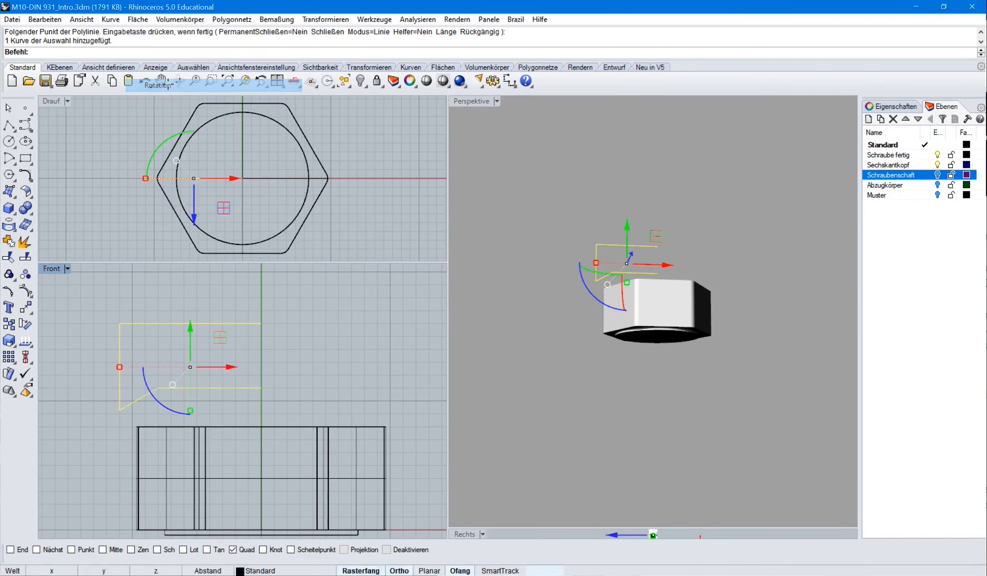
{"action": "left_click", "coordinate": [262, 298]}
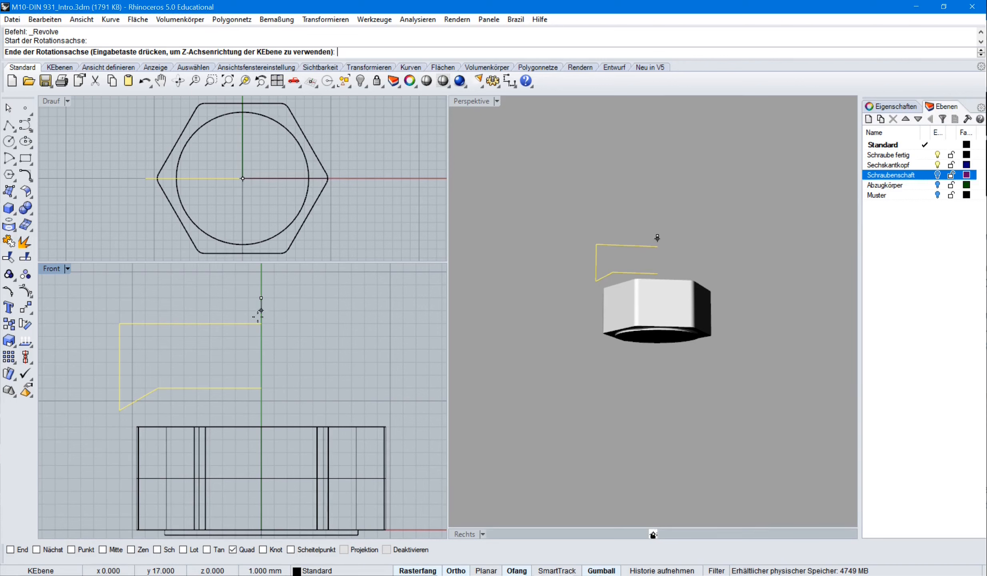
{"action": "left_click", "coordinate": [261, 413]}
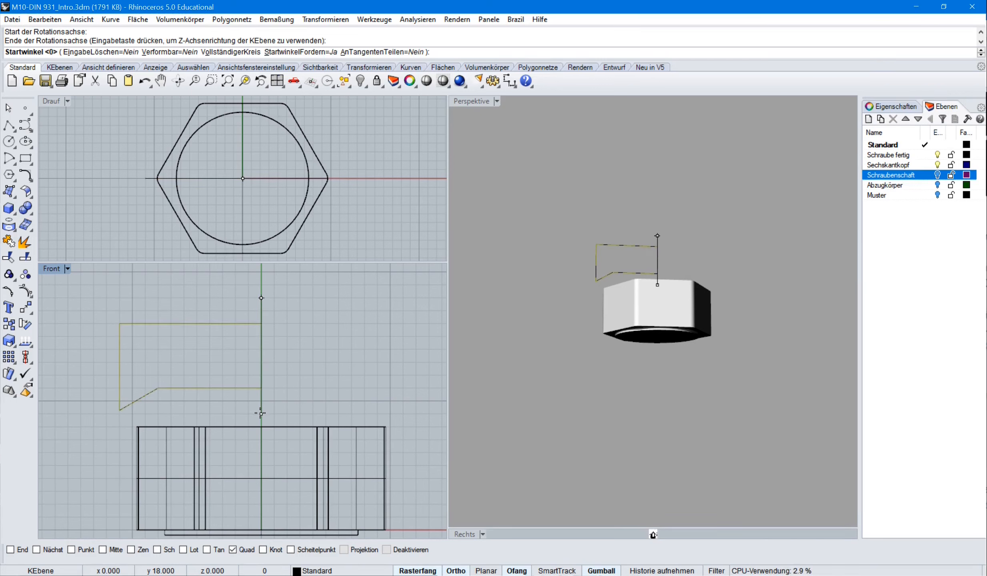
{"action": "key", "text": "Return"}
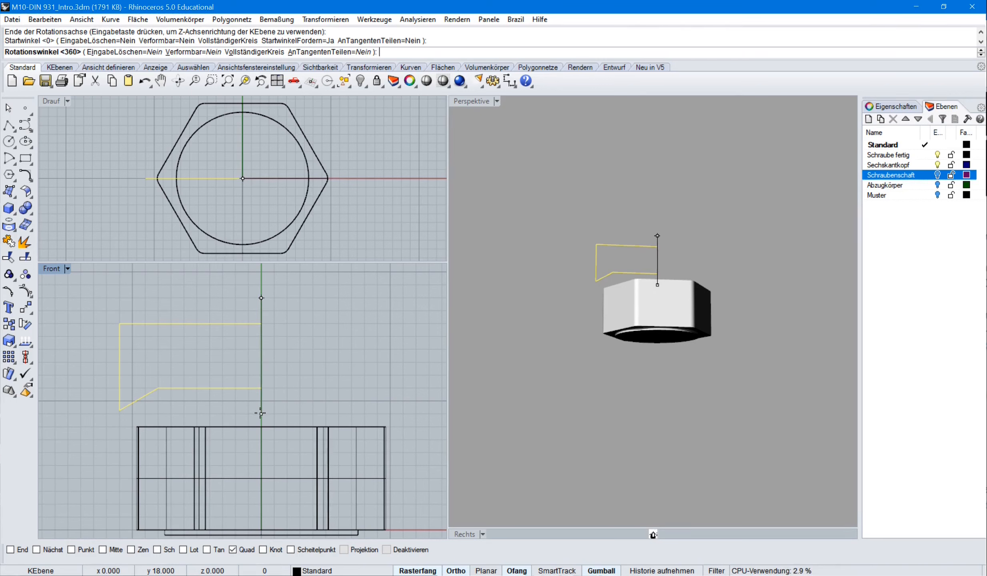
{"action": "key", "text": "Return"}
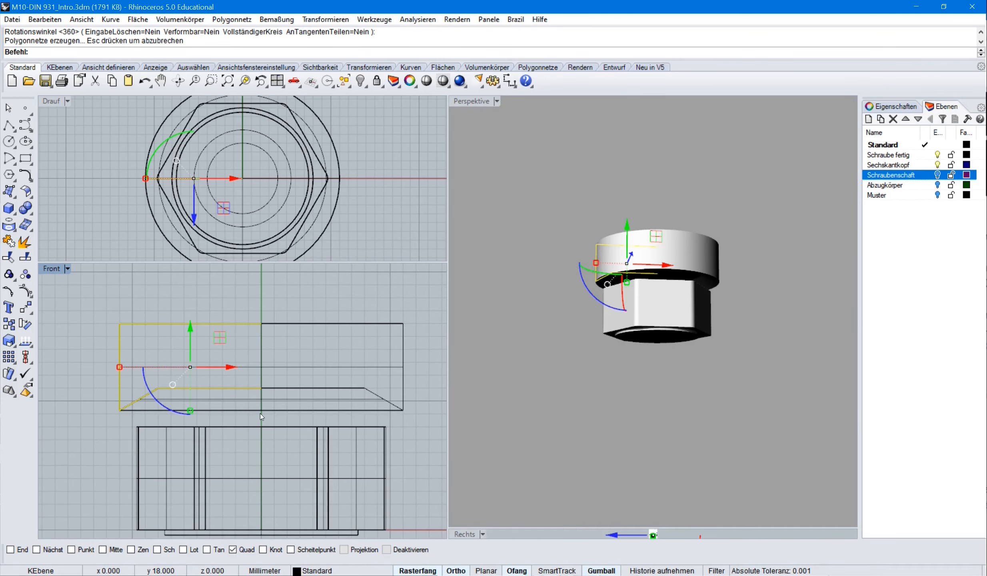
{"action": "key", "text": "Delete"}
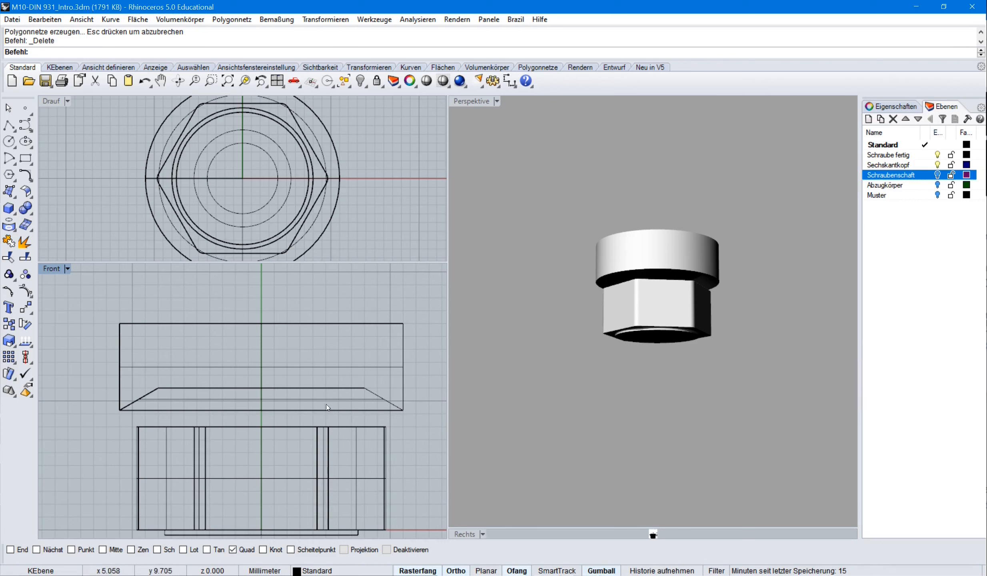
Lower the revolved body over the top of the hex head and subtract it with a Boolean difference, keeping the cutter (EingabeLöschen=Nein).
{"action": "left_click", "coordinate": [285, 324]}
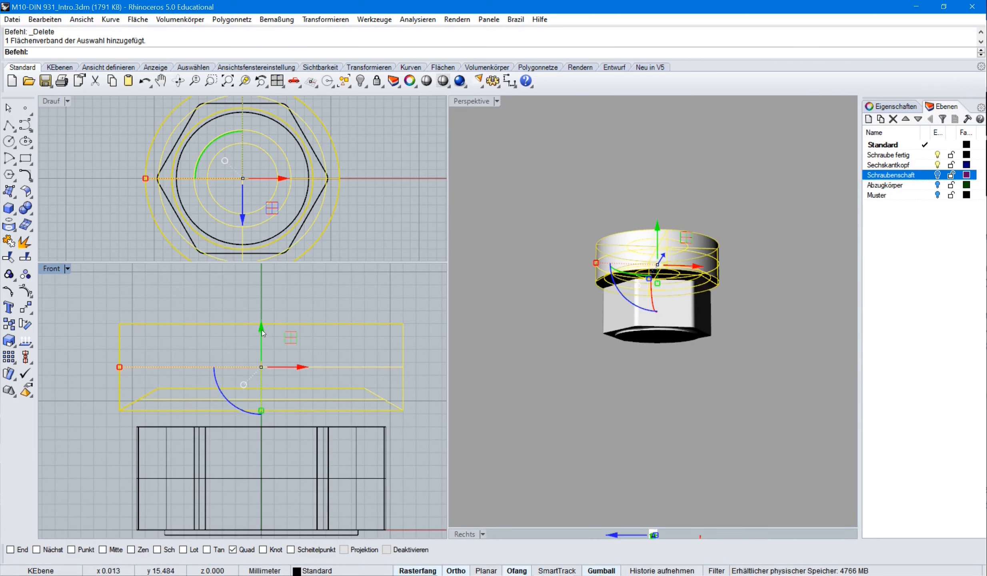
{"action": "left_click_drag", "start_coordinate": [260, 328], "coordinate": [253, 390]}
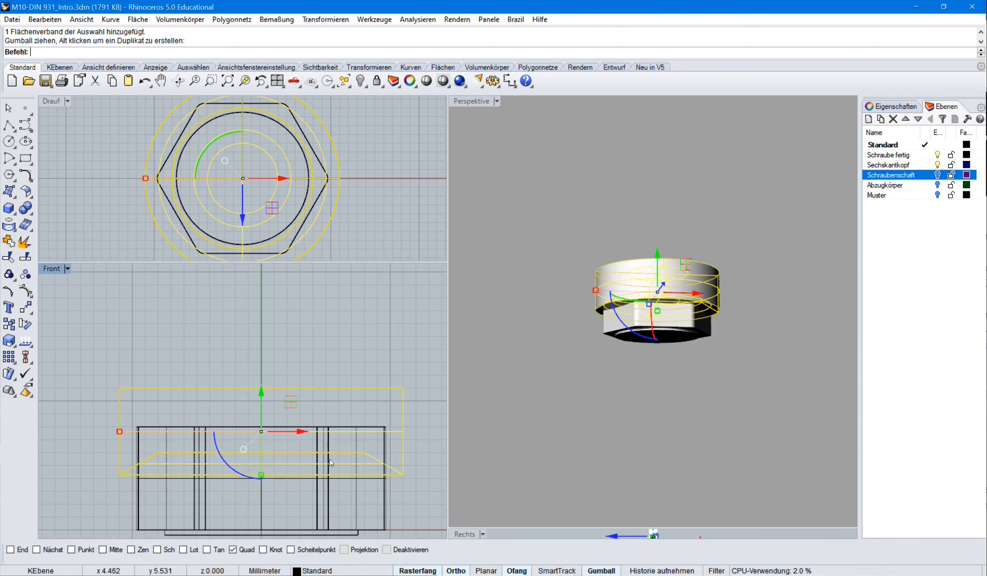
{"action": "left_click", "coordinate": [384, 511]}
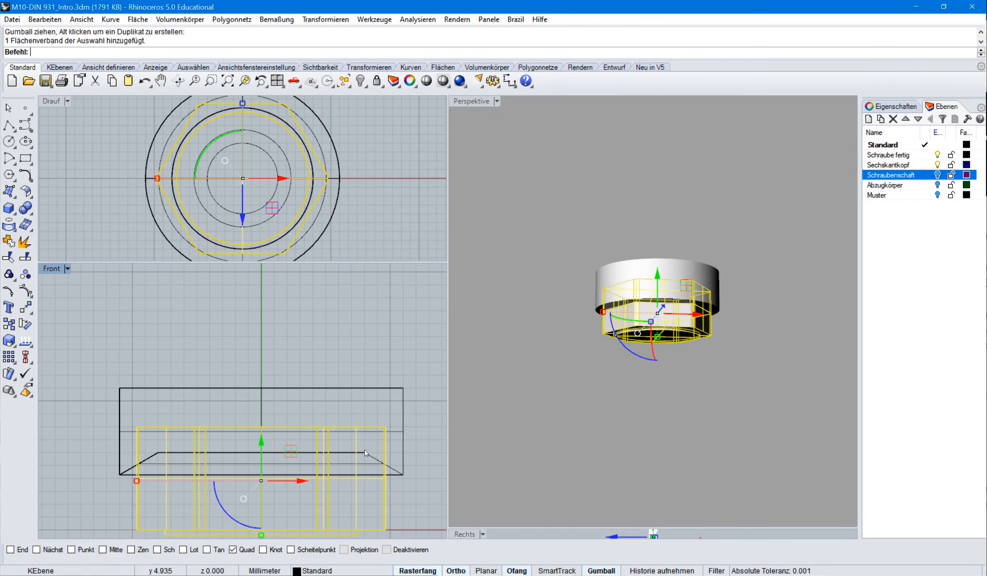
{"action": "left_click", "coordinate": [177, 20]}
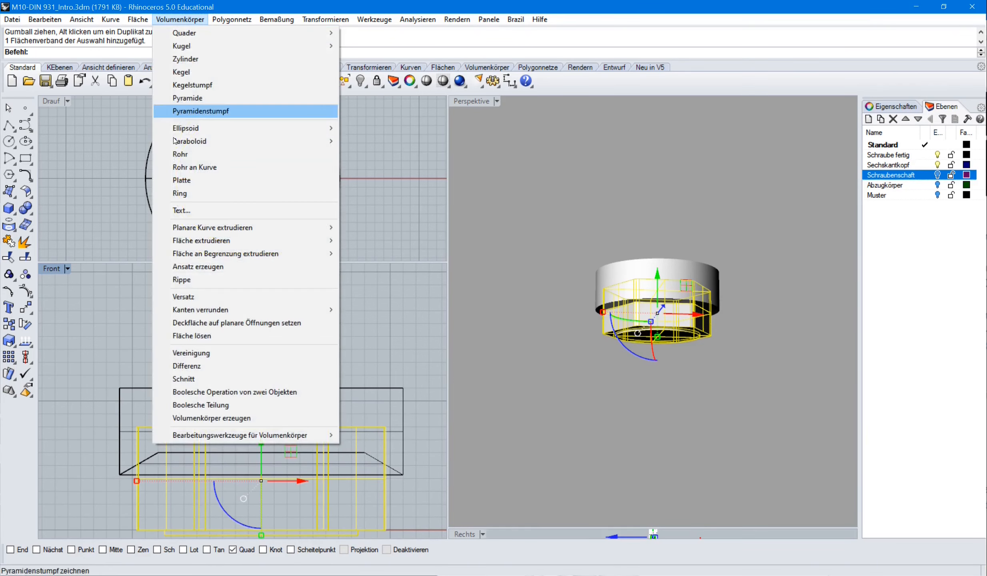
{"action": "left_click", "coordinate": [186, 366]}
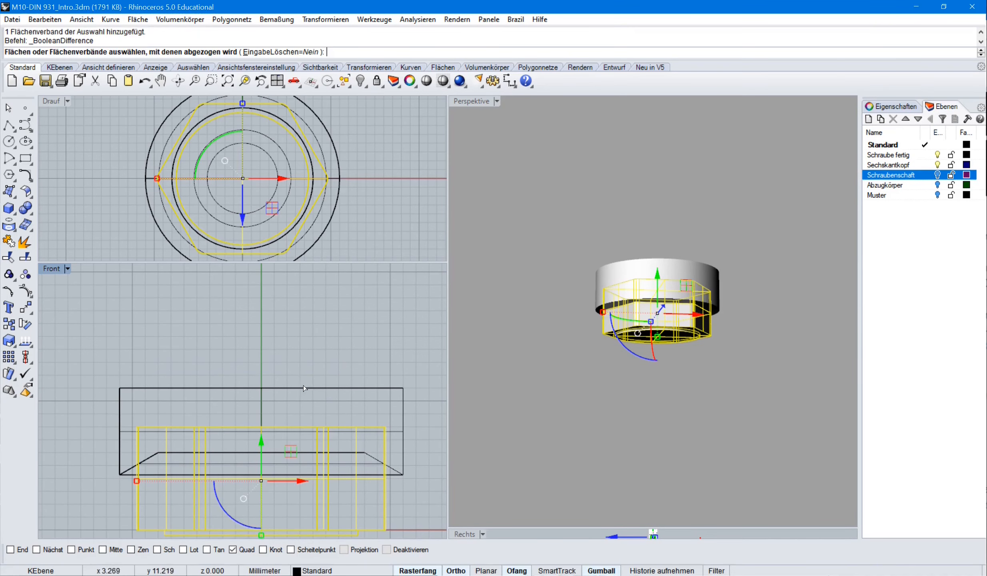
{"action": "left_click", "coordinate": [305, 387]}
{"action": "key", "text": "Return"}
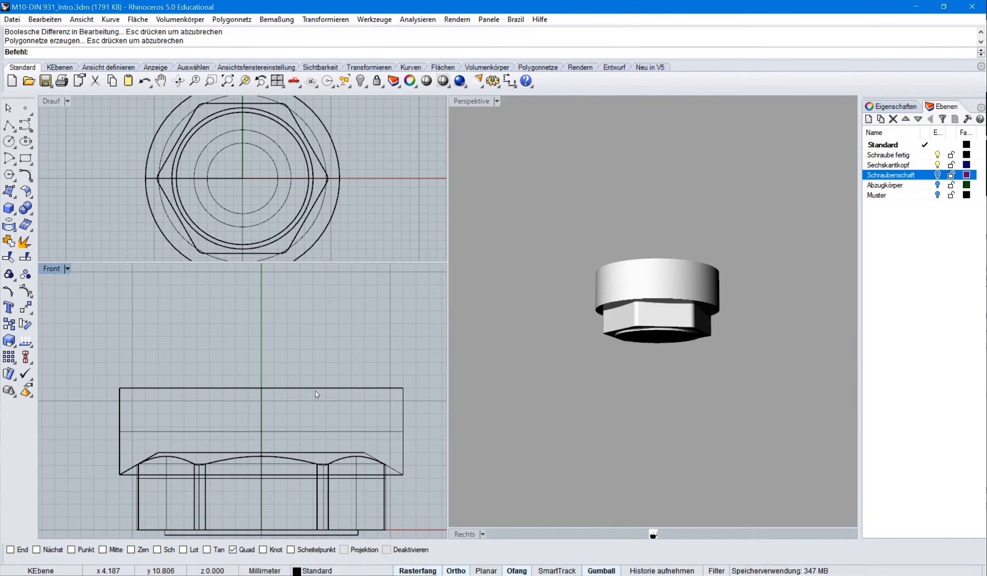
Move the revolved cutting body to the Abzugkörper layer.
{"action": "left_click", "coordinate": [329, 388]}
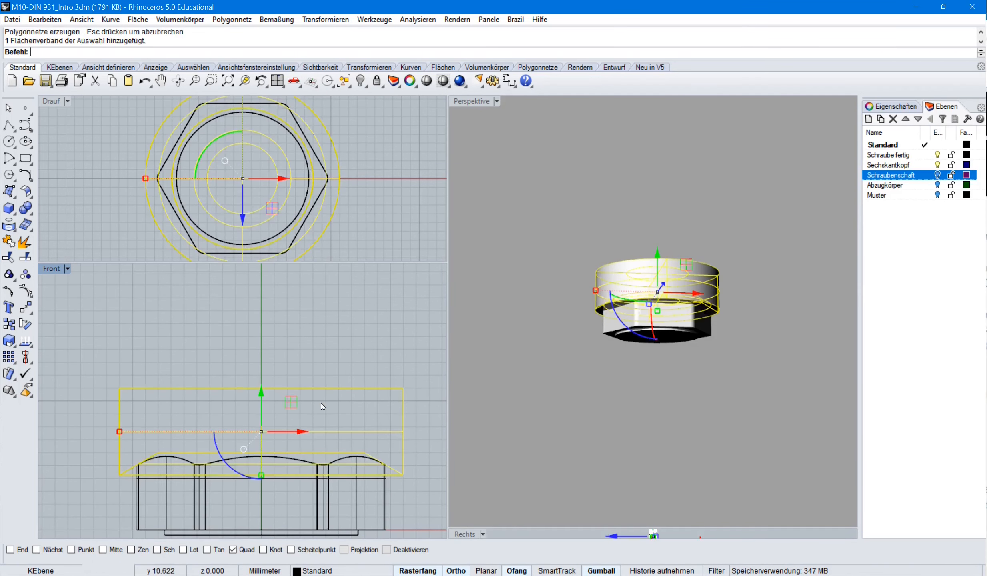
{"action": "left_click", "coordinate": [340, 570]}
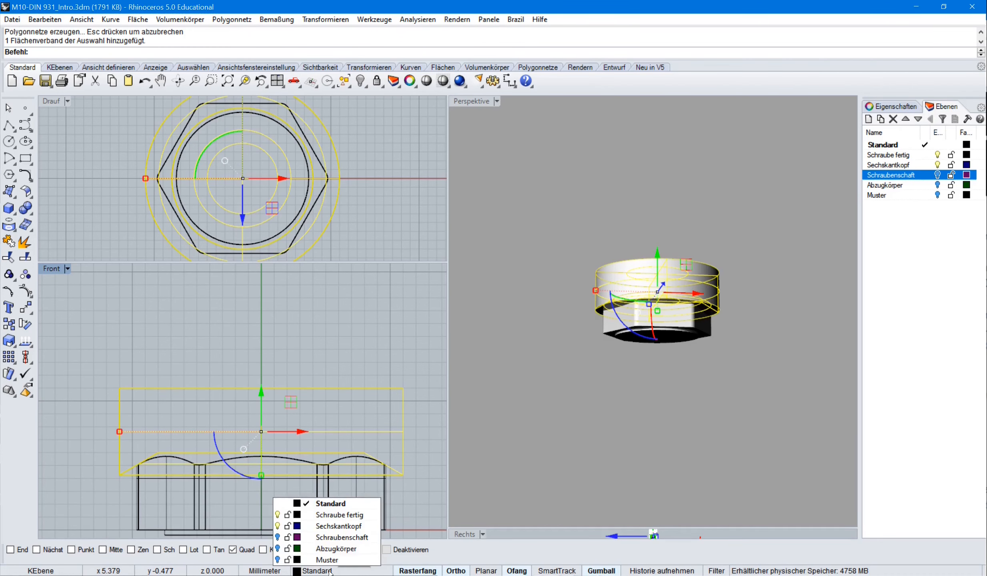
{"action": "left_click", "coordinate": [331, 549]}
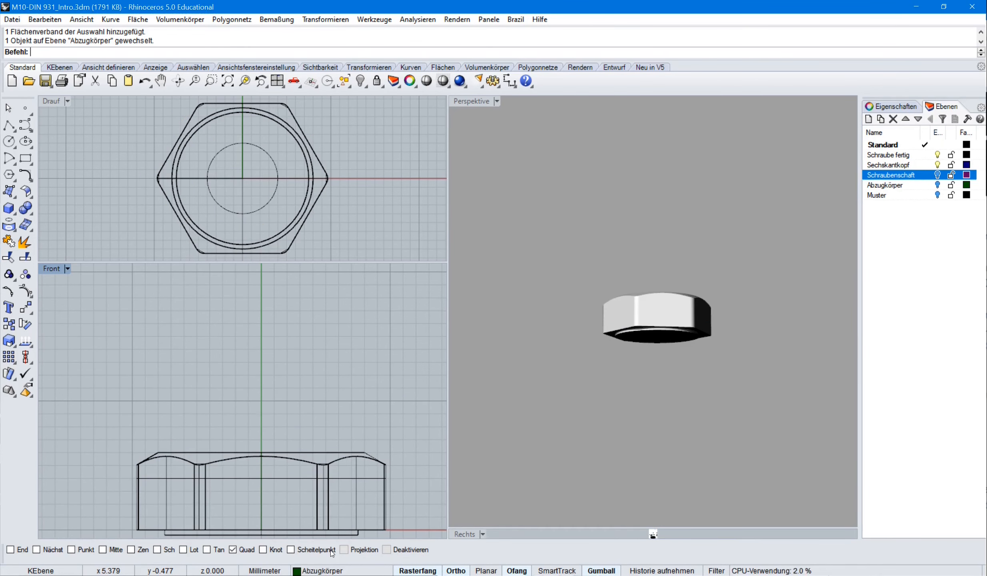
Fillet the edges of the whole hex head, including its bearing face, with a 0.15 mm radius.
{"action": "right_click_drag", "start_coordinate": [290, 396], "coordinate": [277, 314]}
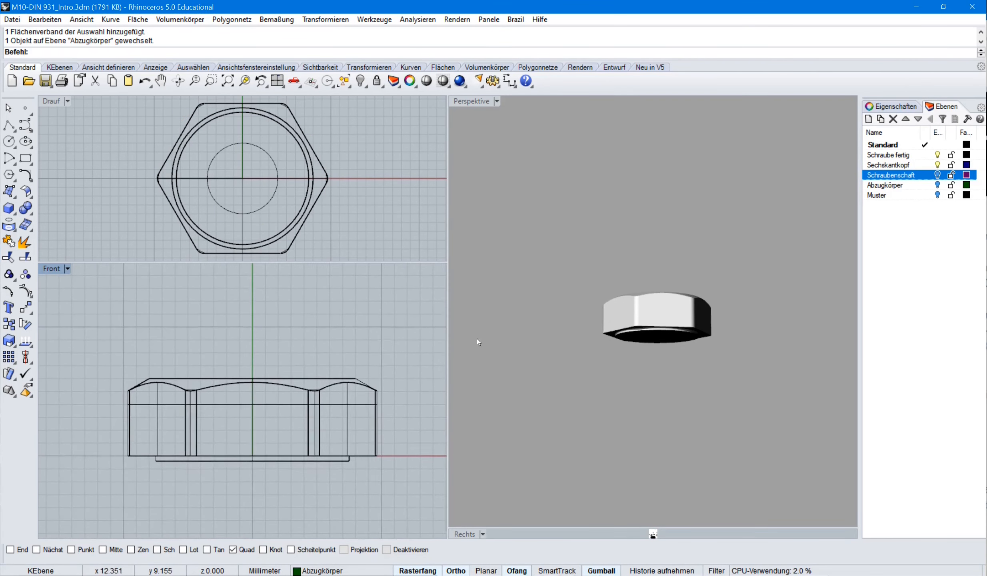
{"action": "scroll", "coordinate": [657, 304], "scroll_direction": "up", "scroll_amount": 5}
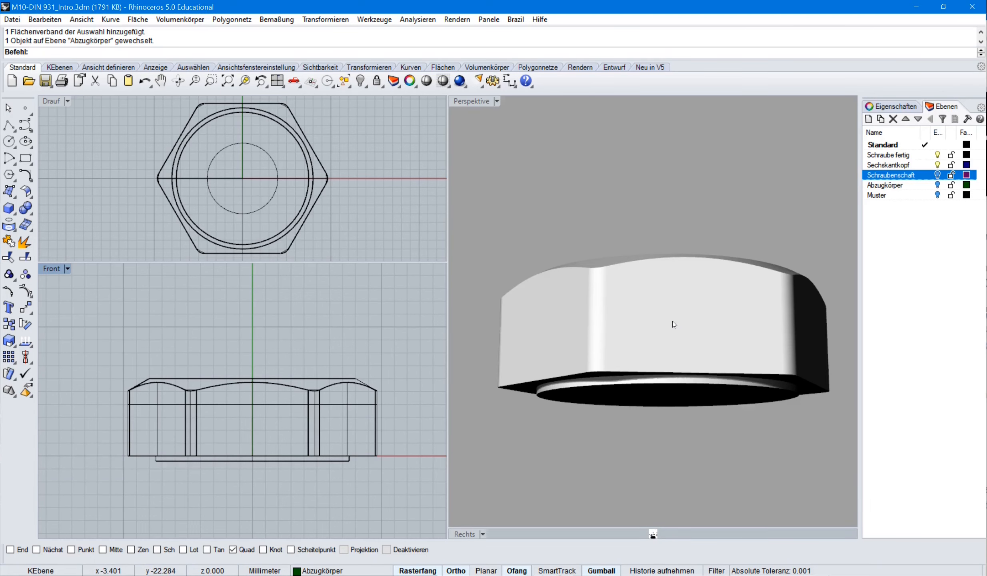
{"action": "right_click_drag", "start_coordinate": [680, 341], "coordinate": [685, 304]}
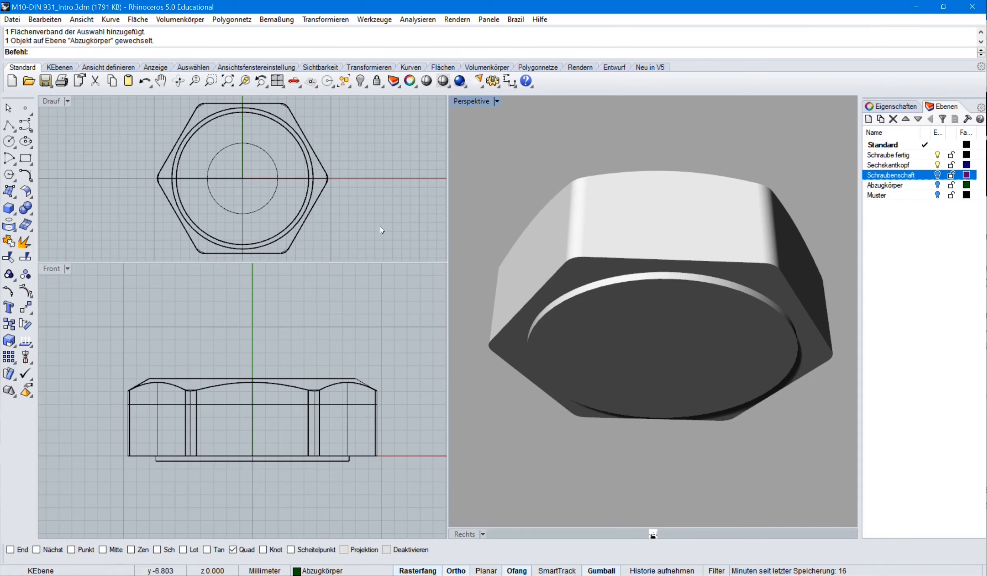
{"action": "left_click", "coordinate": [175, 21]}
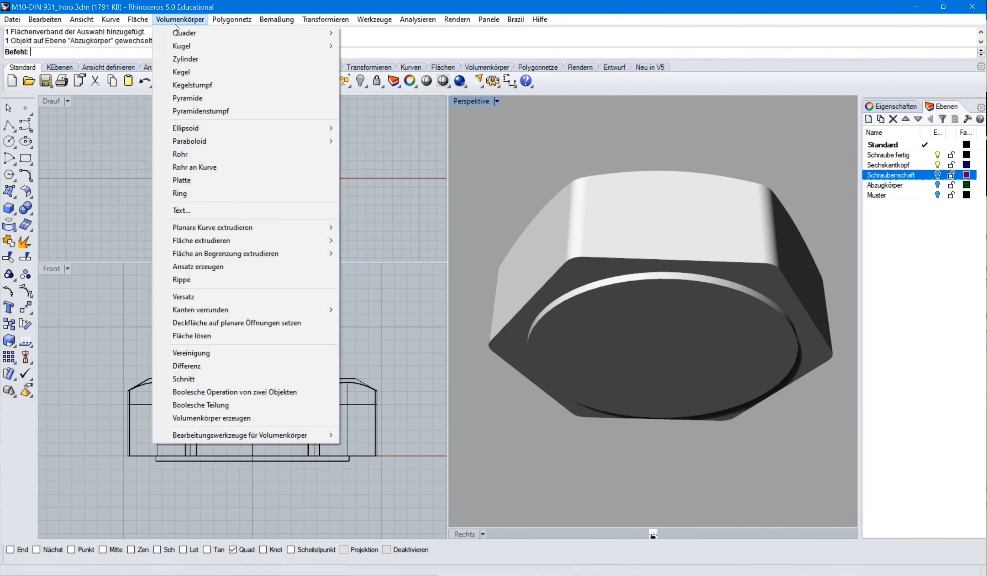
{"action": "mouse_move", "coordinate": [211, 311]}
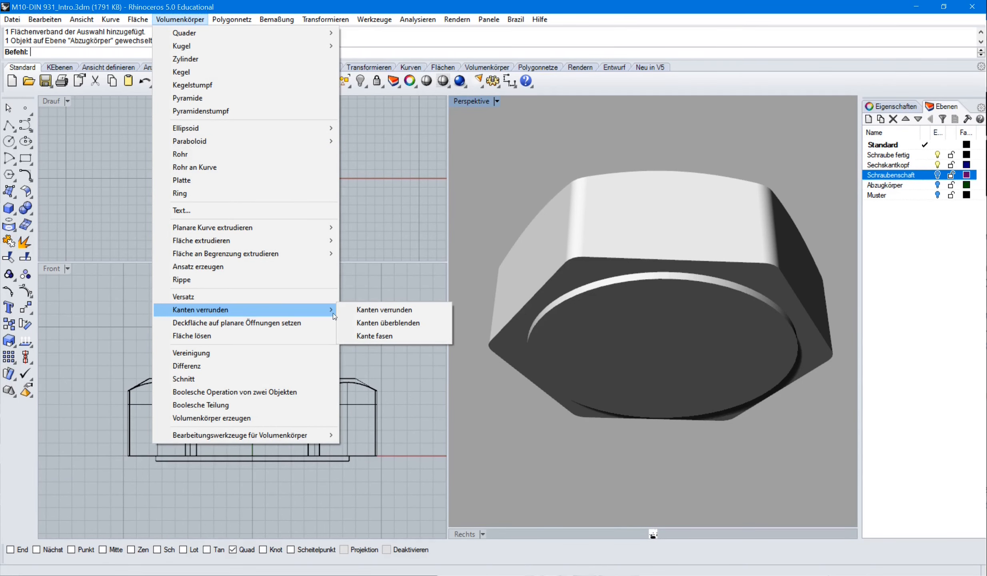
{"action": "left_click", "coordinate": [375, 311]}
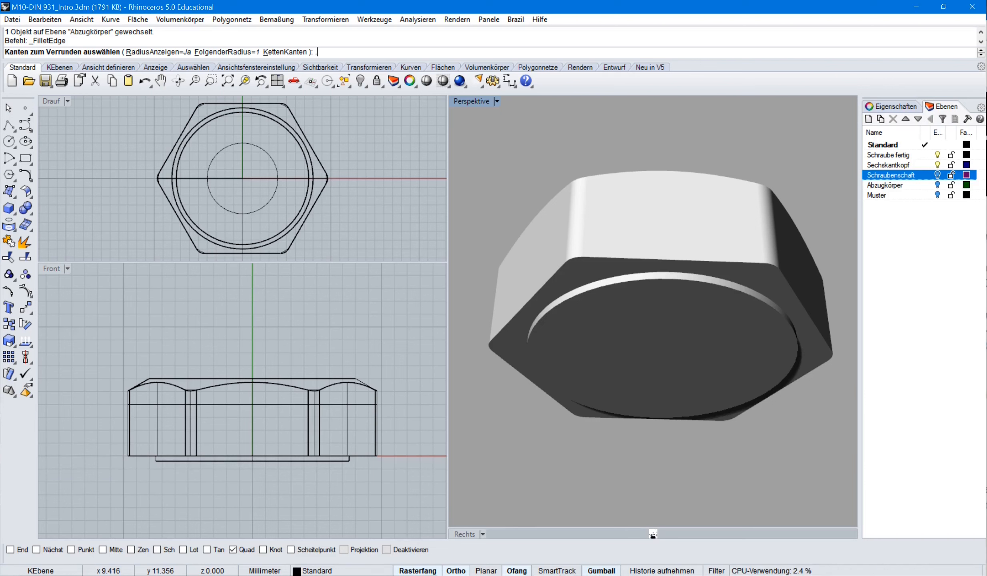
{"action": "key", "text": "Return"}
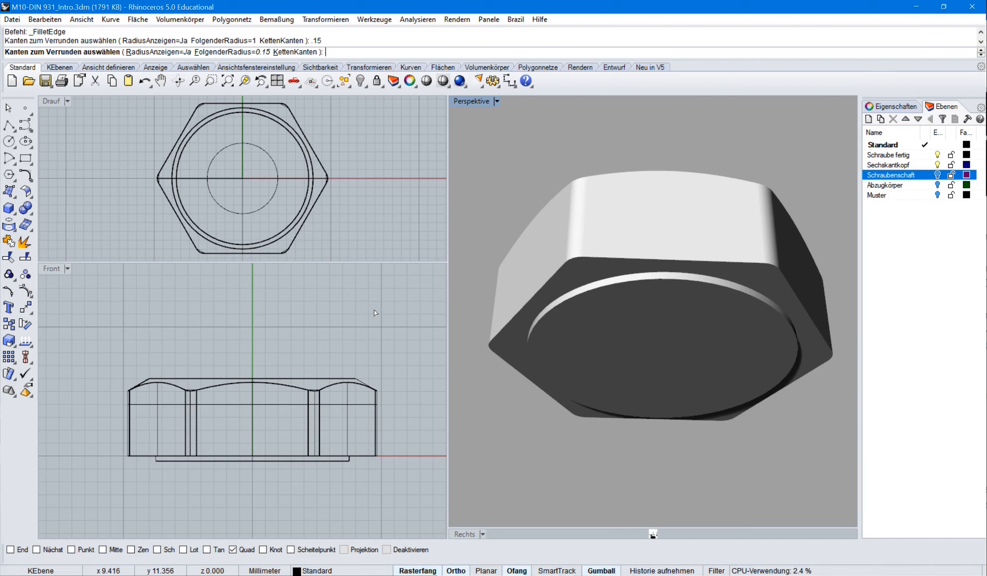
{"action": "left_click_drag", "start_coordinate": [97, 342], "coordinate": [394, 501]}
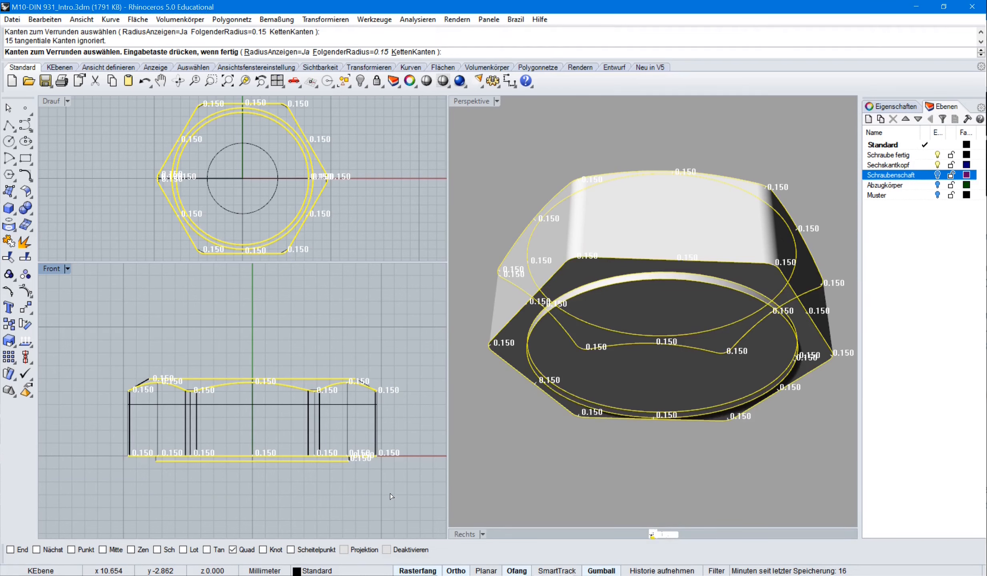
{"action": "key", "text": "Return"}
{"action": "key", "text": "Return"}
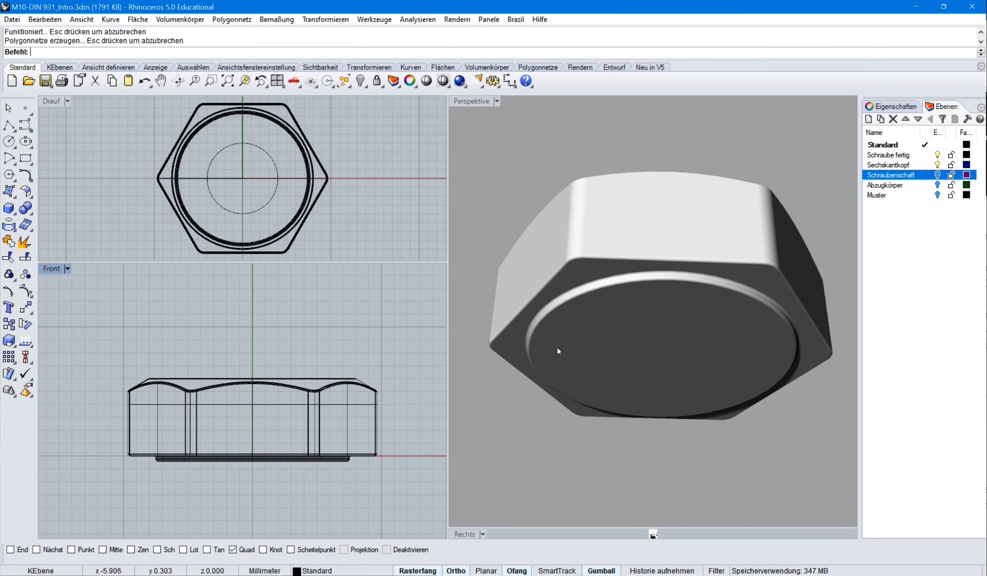
Move the finished hex head to the Sechskantkopf layer.
{"action": "right_click_drag", "start_coordinate": [558, 351], "coordinate": [594, 276]}
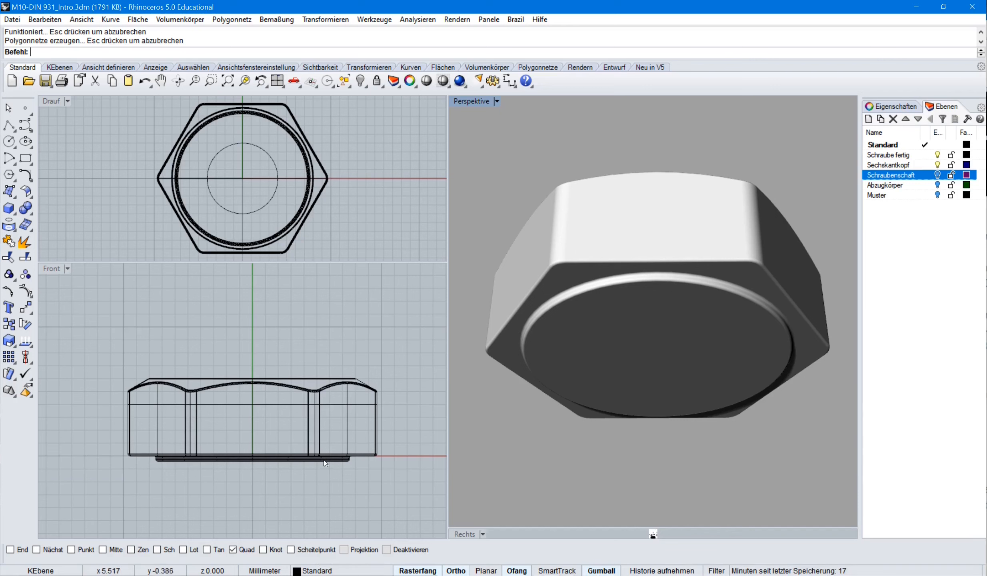
{"action": "left_click", "coordinate": [324, 448]}
{"action": "left_click", "coordinate": [316, 571]}
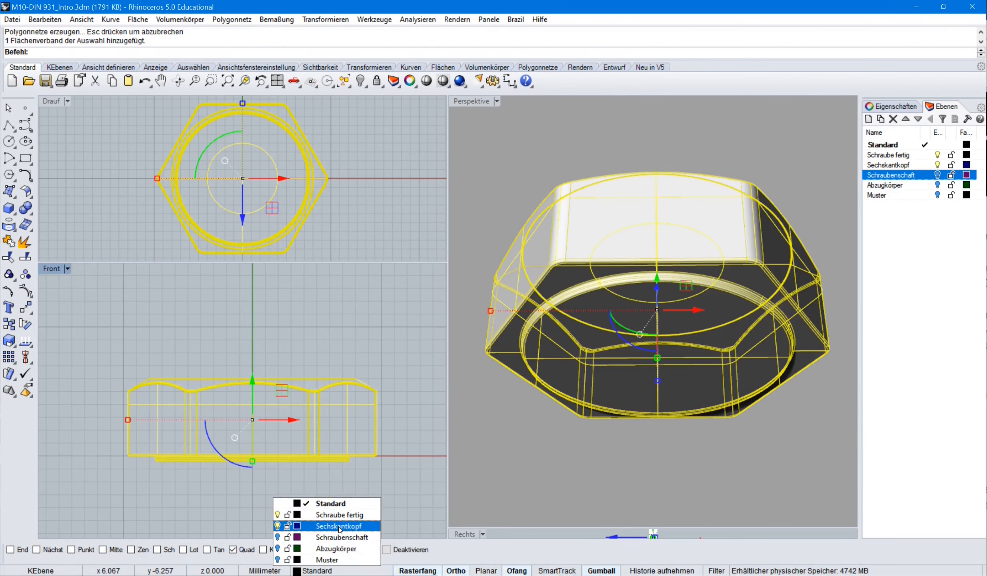
{"action": "left_click", "coordinate": [339, 526]}
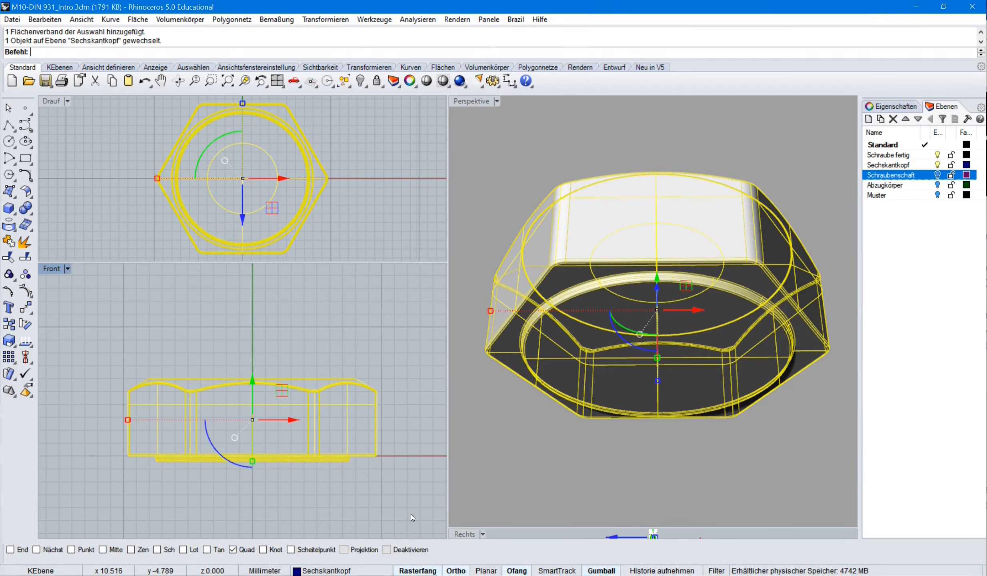
Show the Schraubenschaft layer and copy the hex head and threaded shank in place with the AmOrt option.
{"action": "left_click", "coordinate": [382, 483]}
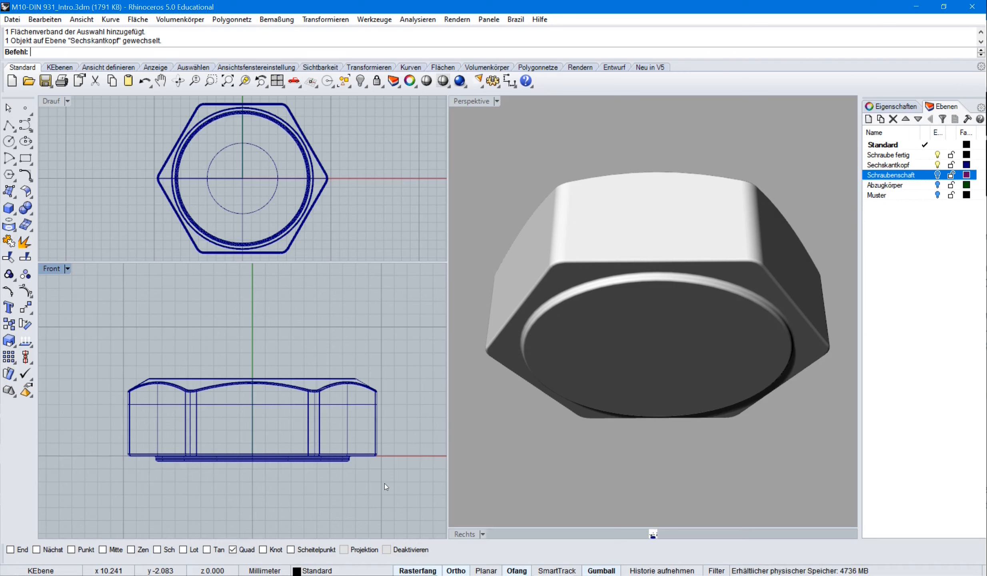
{"action": "left_click", "coordinate": [938, 174]}
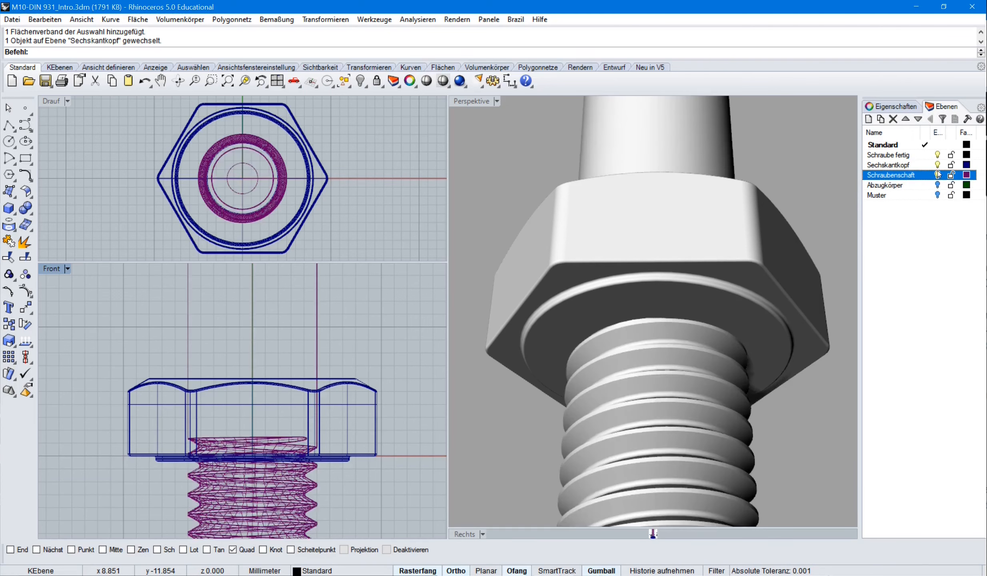
{"action": "right_click_drag", "start_coordinate": [409, 415], "coordinate": [399, 353]}
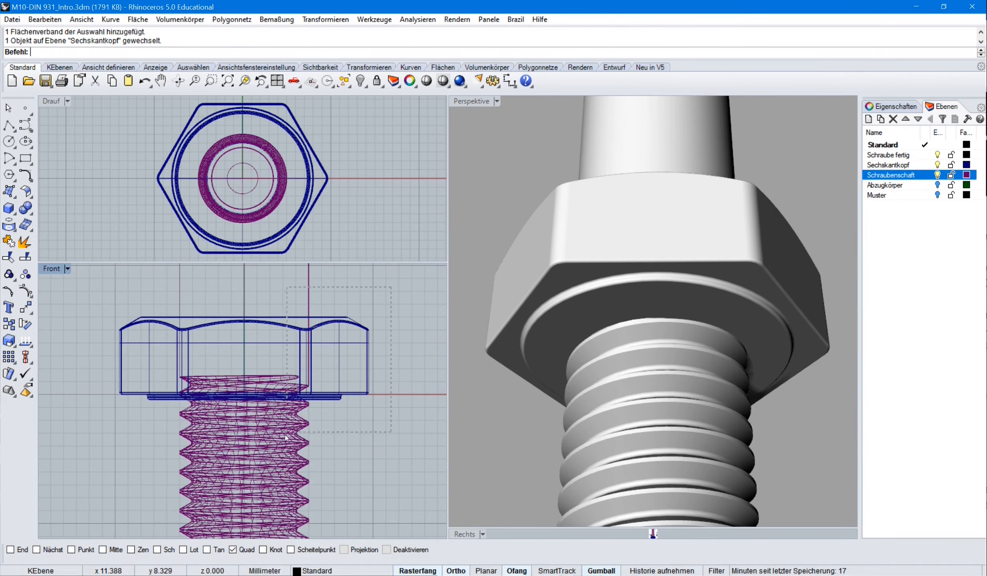
{"action": "left_click", "coordinate": [248, 463]}
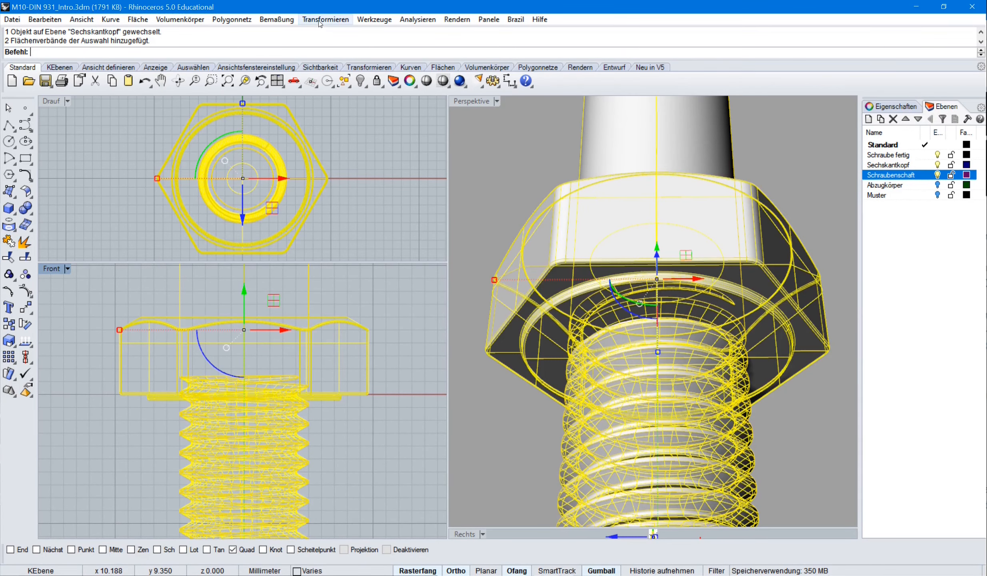
{"action": "left_click", "coordinate": [321, 20]}
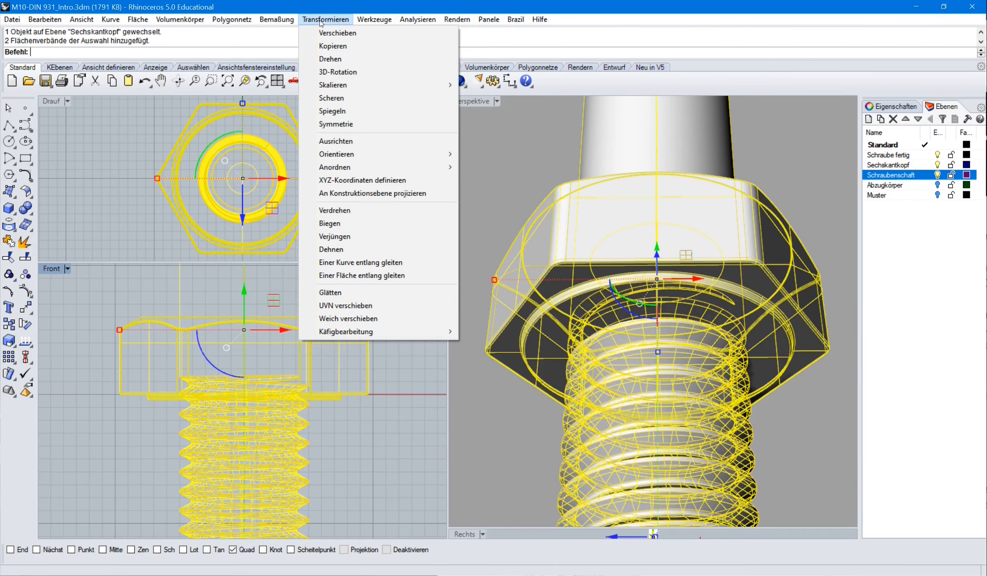
{"action": "left_click", "coordinate": [330, 46]}
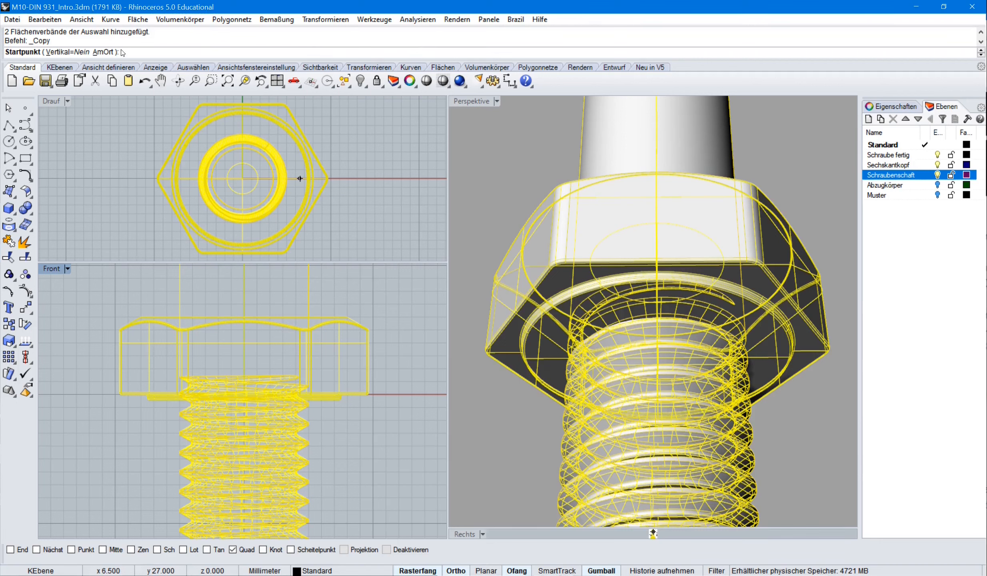
{"action": "left_click", "coordinate": [102, 52]}
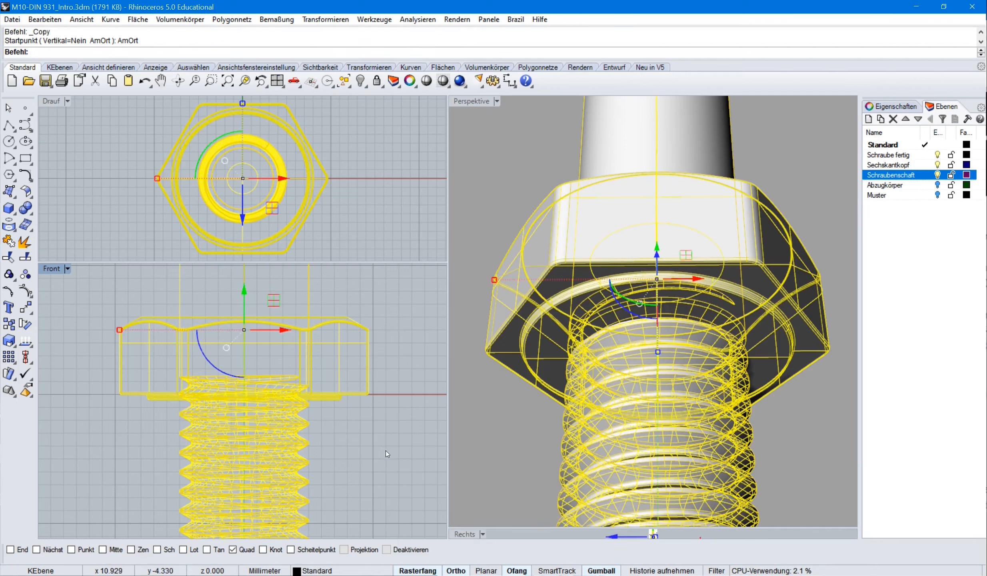
Move the selected head and shank to the Standard layer and hide the Sechskantkopf and Schraubenschaft layers.
{"action": "left_click", "coordinate": [324, 571]}
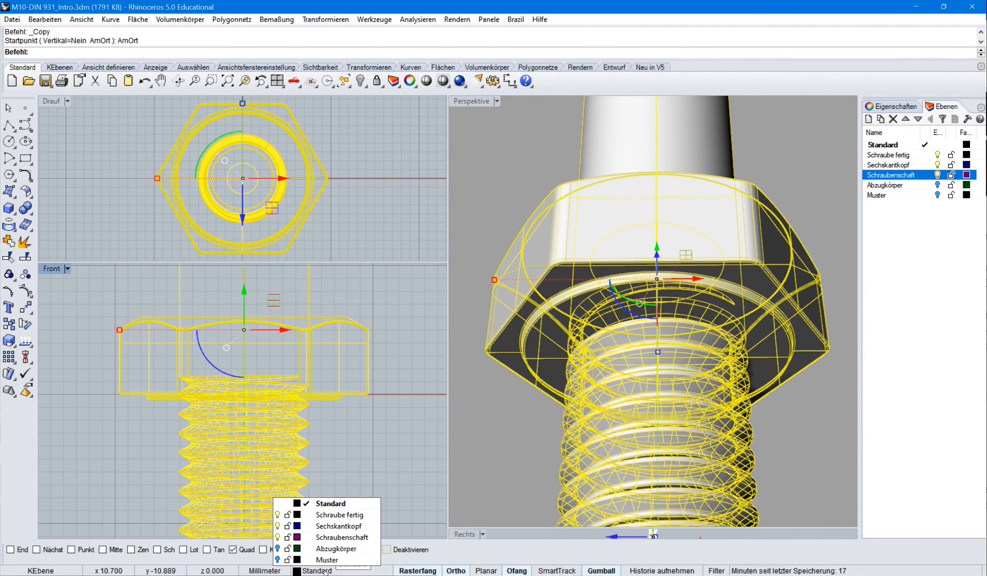
{"action": "left_click", "coordinate": [329, 504]}
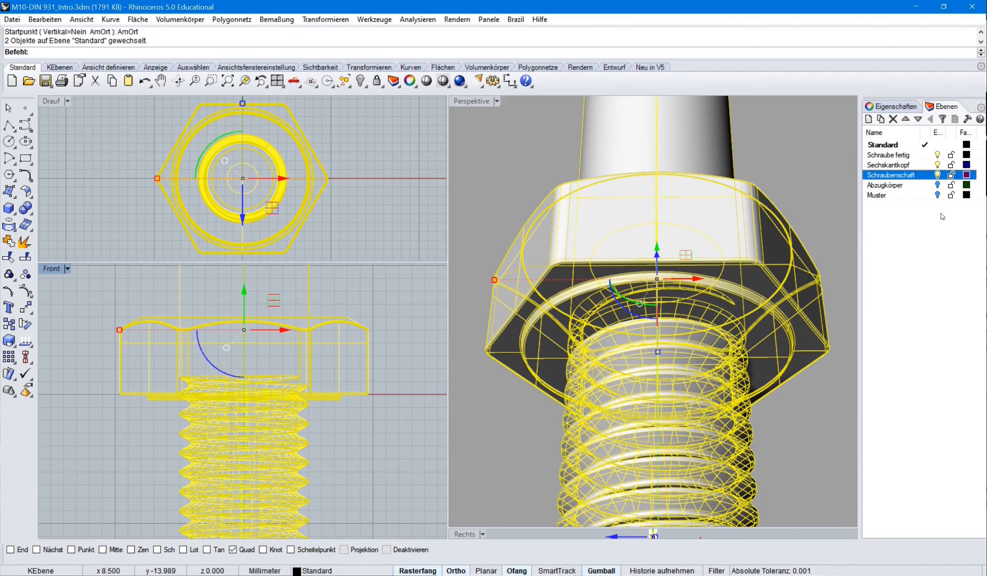
{"action": "left_click", "coordinate": [942, 166]}
{"action": "left_click", "coordinate": [939, 177]}
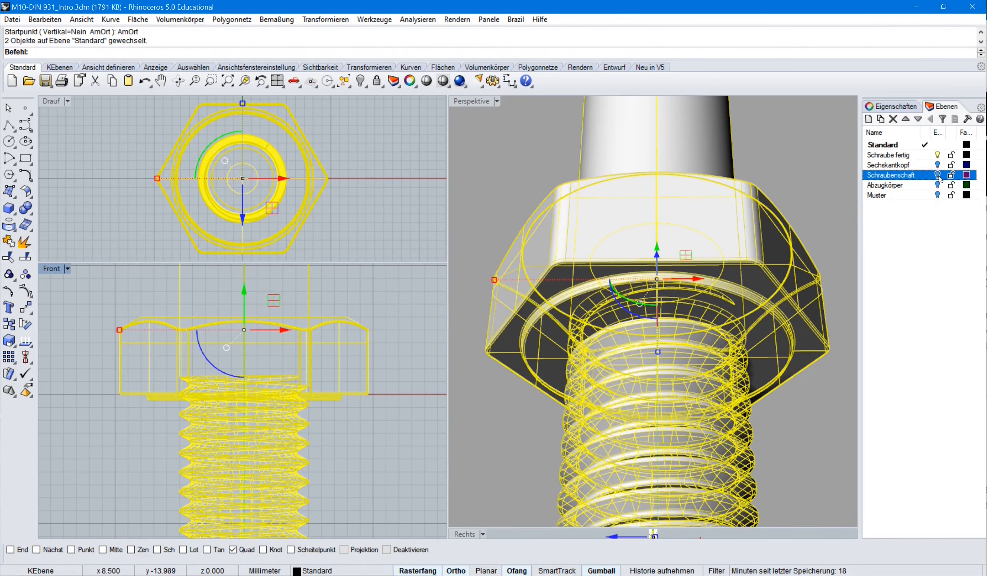
{"action": "key", "text": "Escape"}
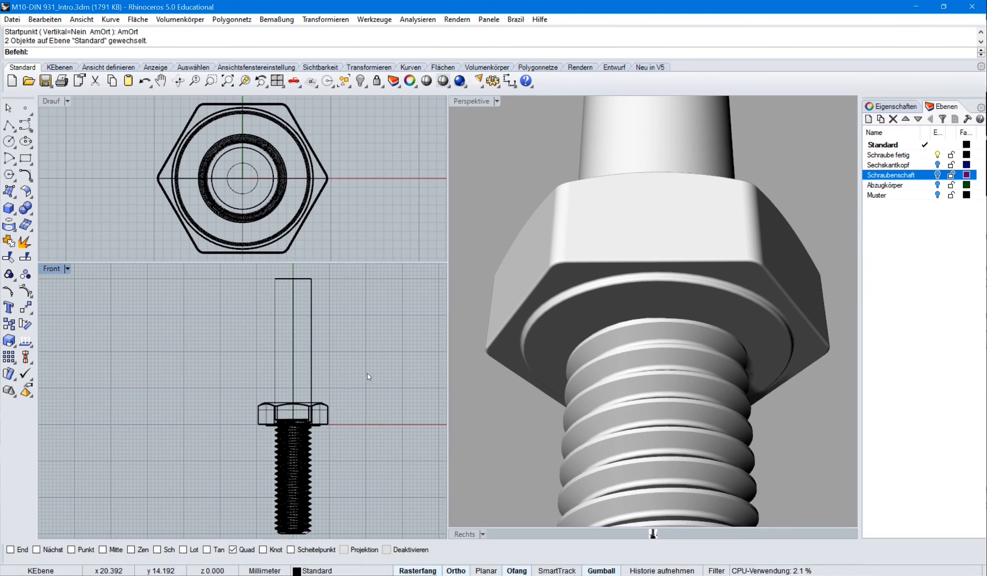
Raise the hex head vertically along the plain shank, to roughly midway between the thread and the shank's upper end.
{"action": "scroll", "coordinate": [364, 374], "scroll_direction": "down", "scroll_amount": 5}
{"action": "left_click", "coordinate": [314, 406]}
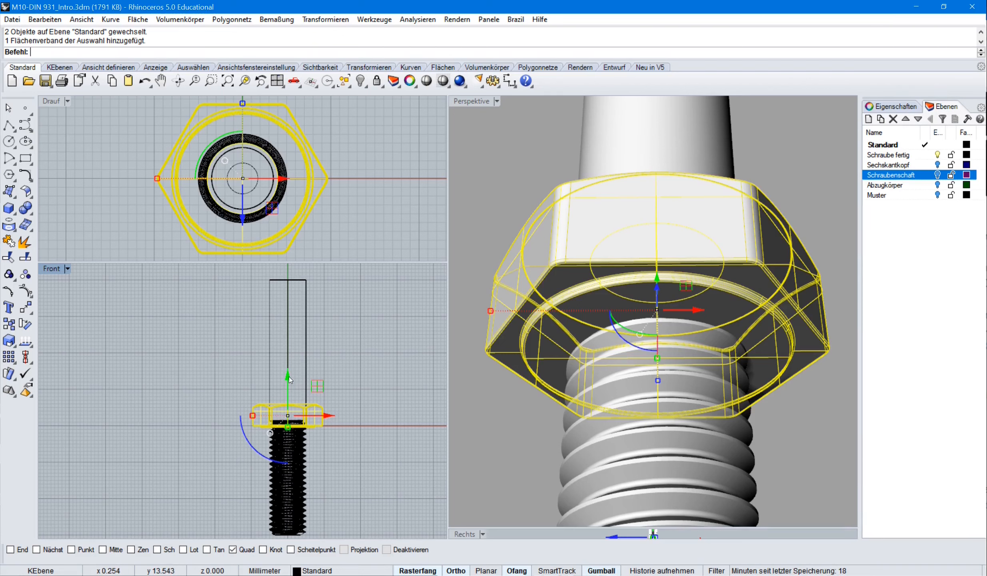
{"action": "left_click_drag", "start_coordinate": [288, 376], "coordinate": [297, 302]}
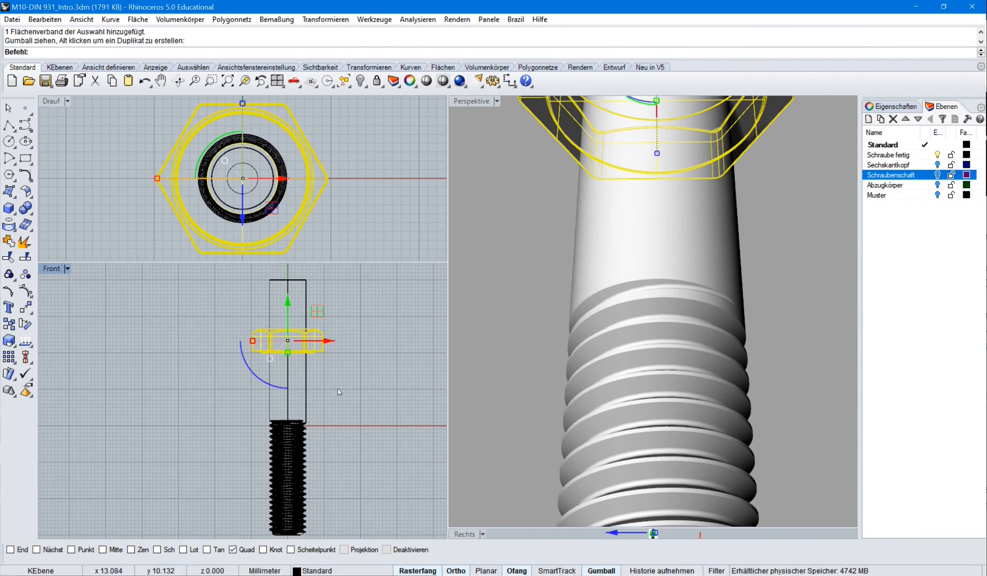
{"action": "key", "text": "Escape"}
Subtract the hex head from the shank with a Boolean difference, keeping the head (EingabeLöschen=Nein), and delete the shank piece above it.
{"action": "left_click", "coordinate": [306, 381]}
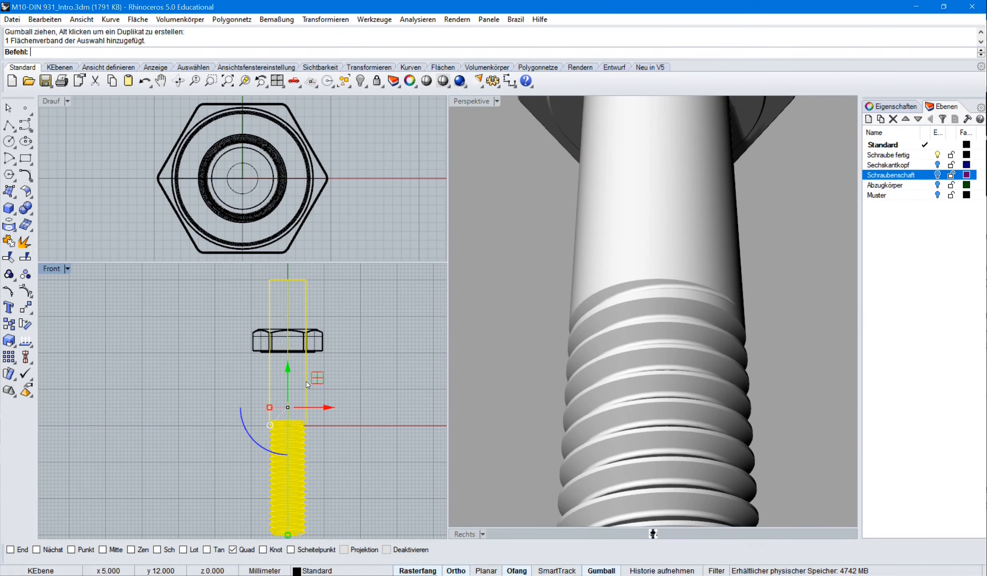
{"action": "left_click", "coordinate": [178, 21]}
{"action": "left_click", "coordinate": [198, 366]}
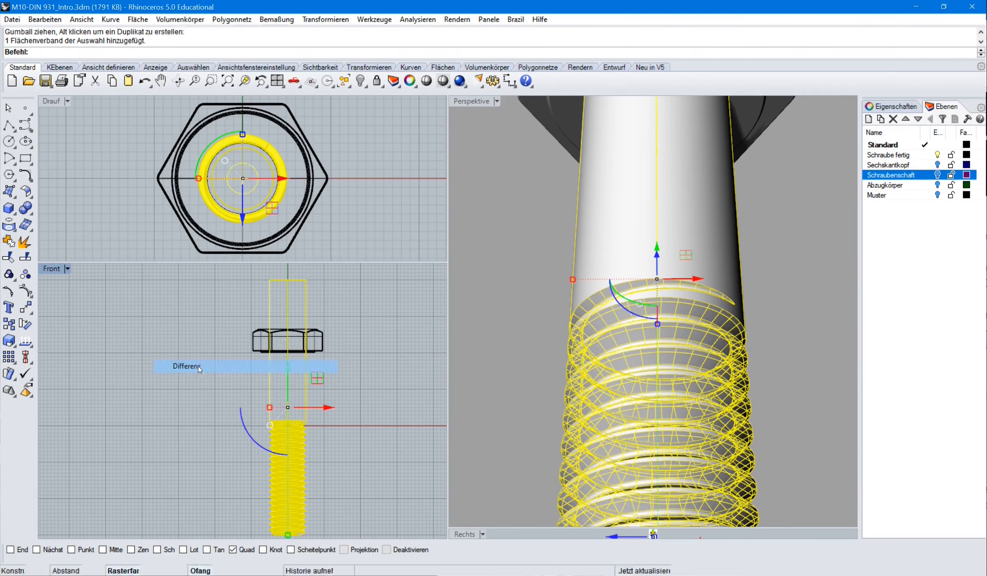
{"action": "left_click", "coordinate": [322, 345]}
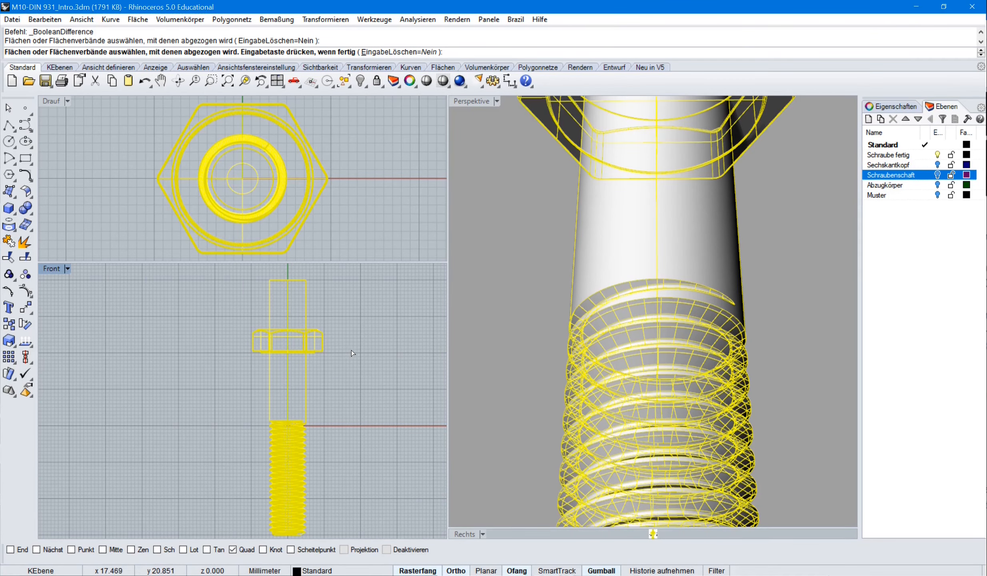
{"action": "key", "text": "Return"}
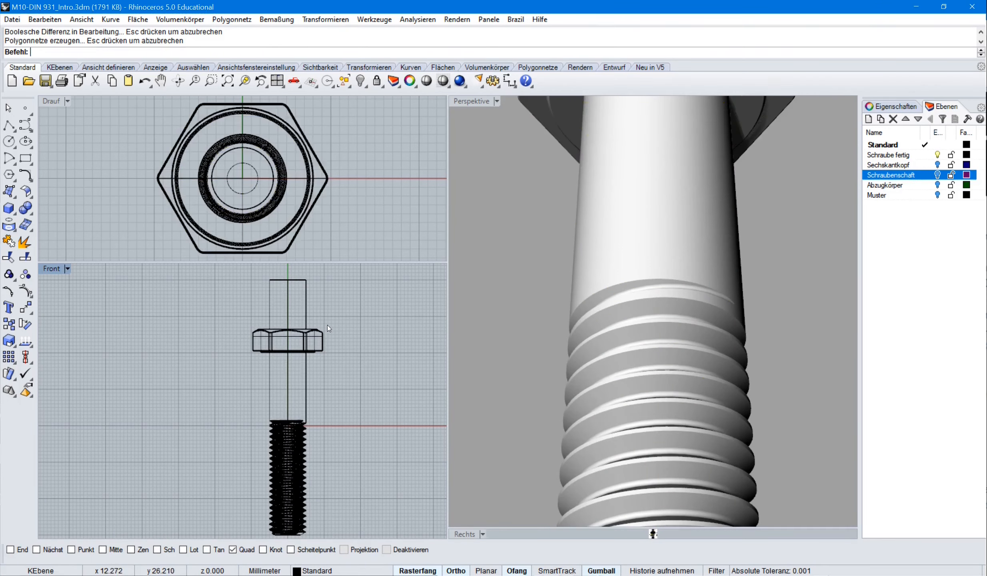
{"action": "left_click", "coordinate": [304, 308]}
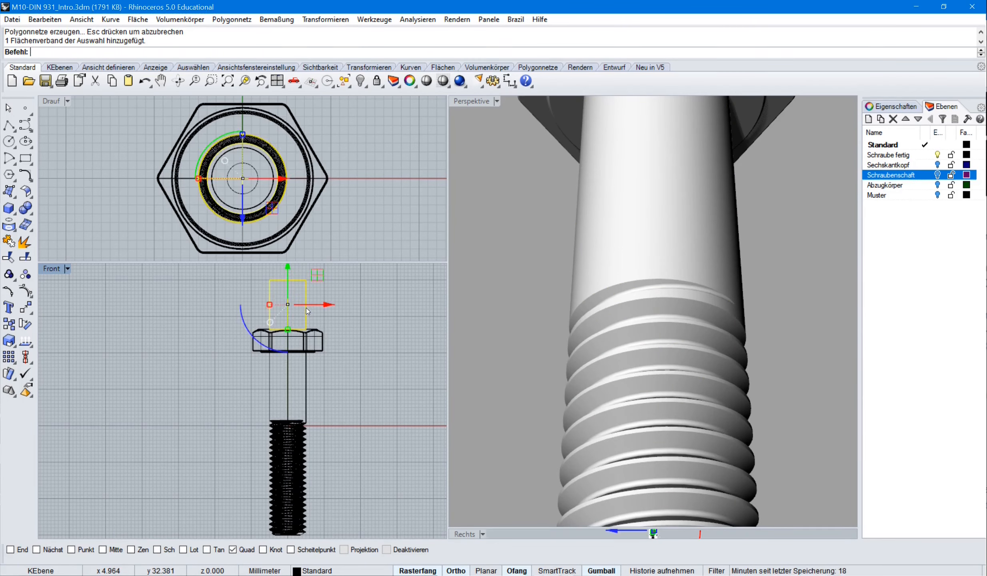
{"action": "key", "text": "Delete"}
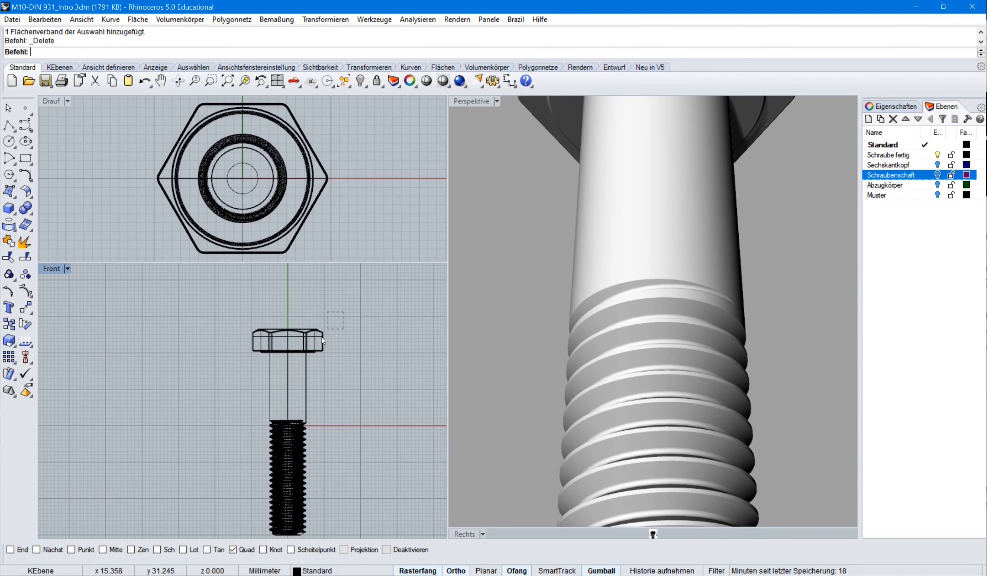
Join the hex head and the remaining threaded shank into one solid with a Boolean union.
{"action": "left_click", "coordinate": [291, 374]}
{"action": "left_click", "coordinate": [173, 18]}
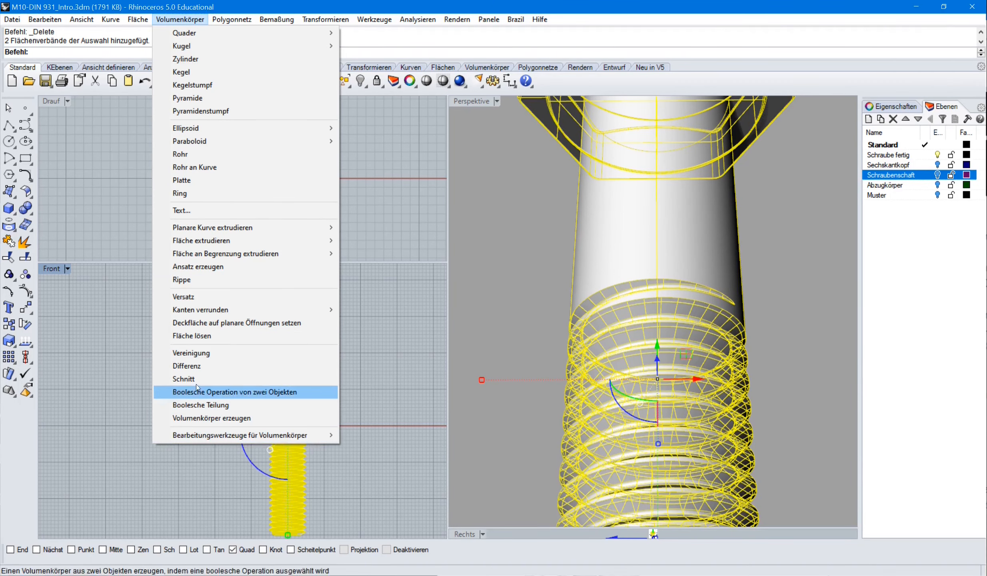
{"action": "left_click", "coordinate": [210, 352]}
Fillet the edge where the shank meets the underside of the hex head with a 0.5 mm radius.
{"action": "right_click_drag", "start_coordinate": [340, 401], "coordinate": [318, 397]}
{"action": "right_click_drag", "start_coordinate": [606, 280], "coordinate": [599, 440], "text": "shift"}
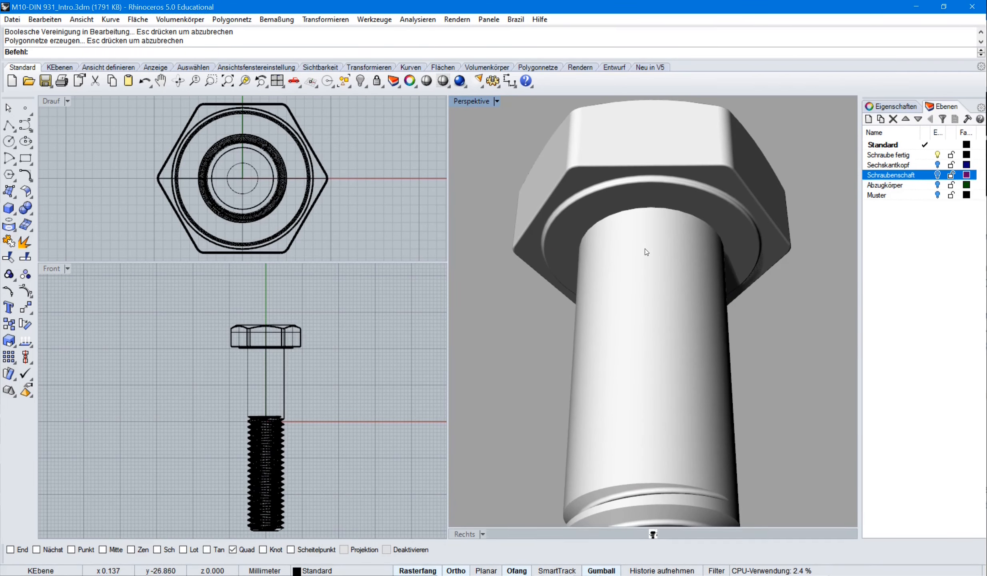
{"action": "left_click", "coordinate": [185, 17]}
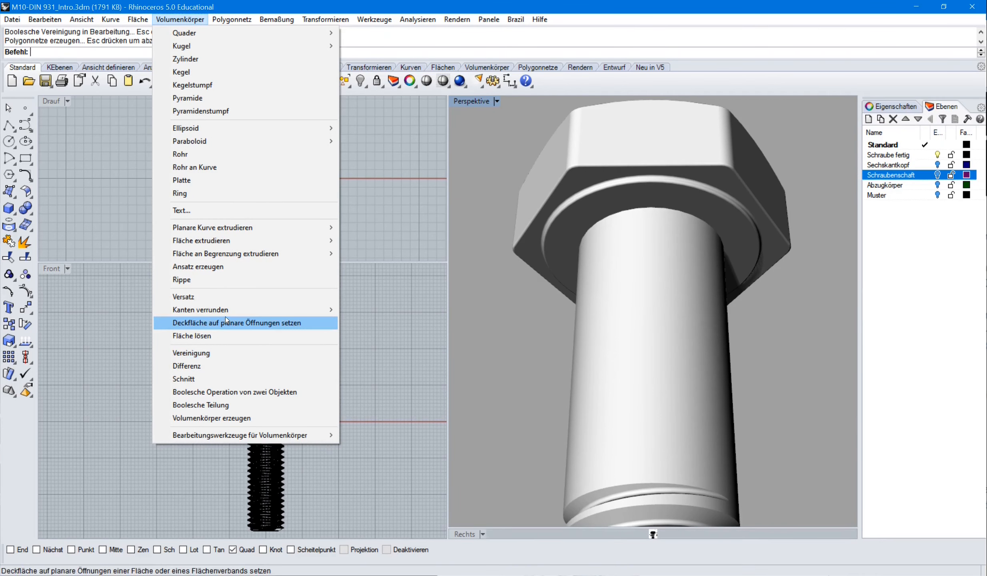
{"action": "mouse_move", "coordinate": [223, 308]}
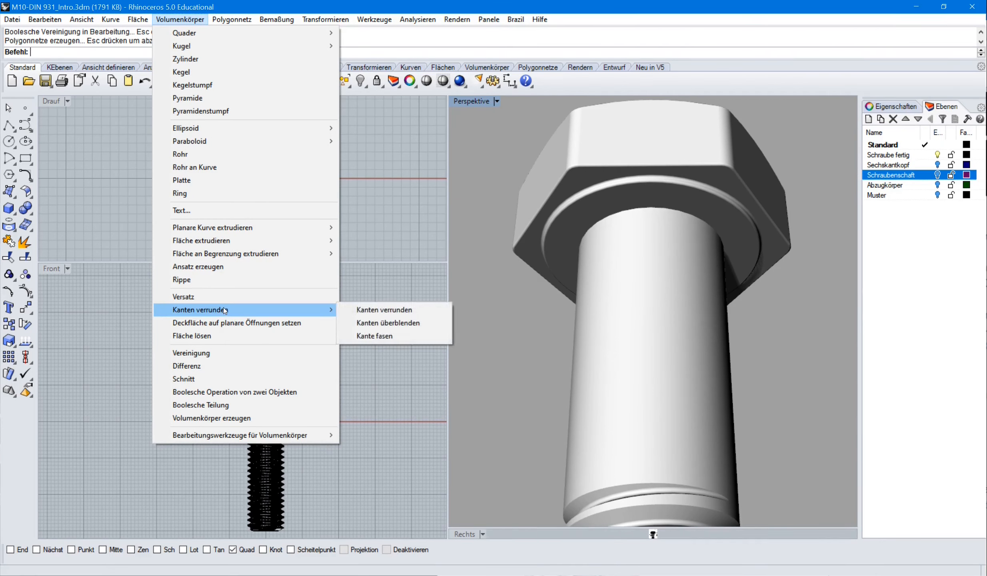
{"action": "left_click", "coordinate": [354, 309]}
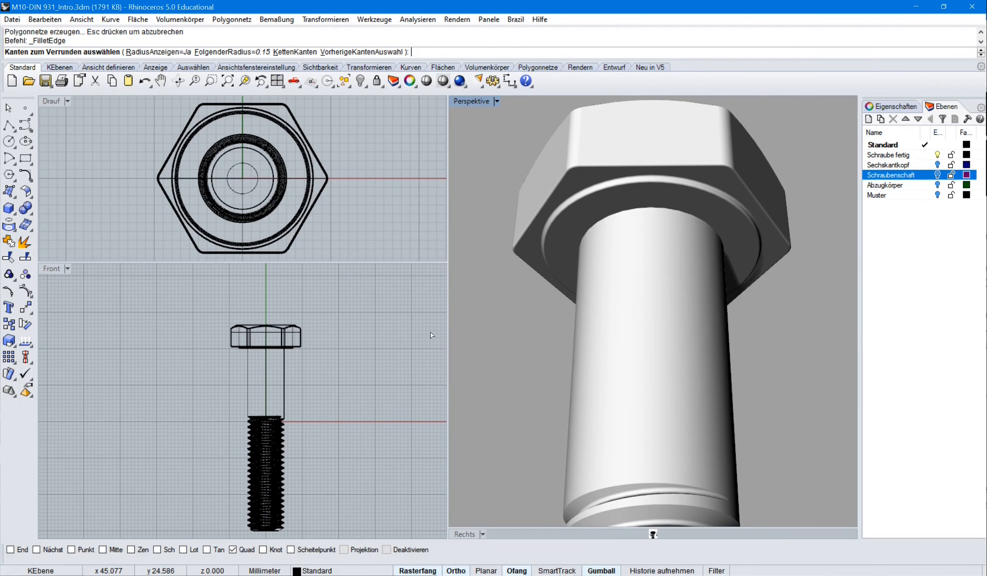
{"action": "type", "text": ".5"}
{"action": "key", "text": "Return"}
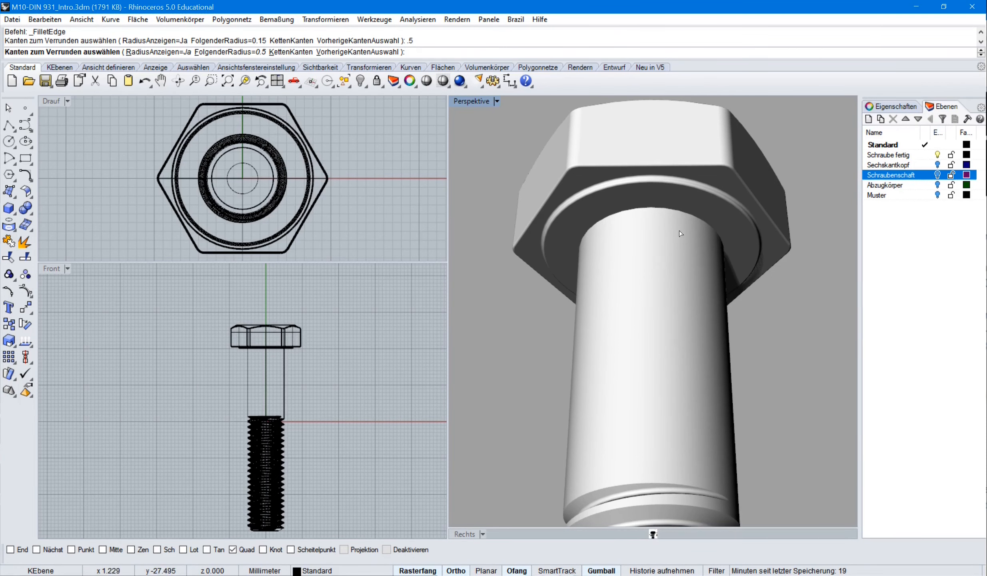
{"action": "left_click", "coordinate": [655, 208]}
{"action": "key", "text": "Return"}
{"action": "key", "text": "Return"}
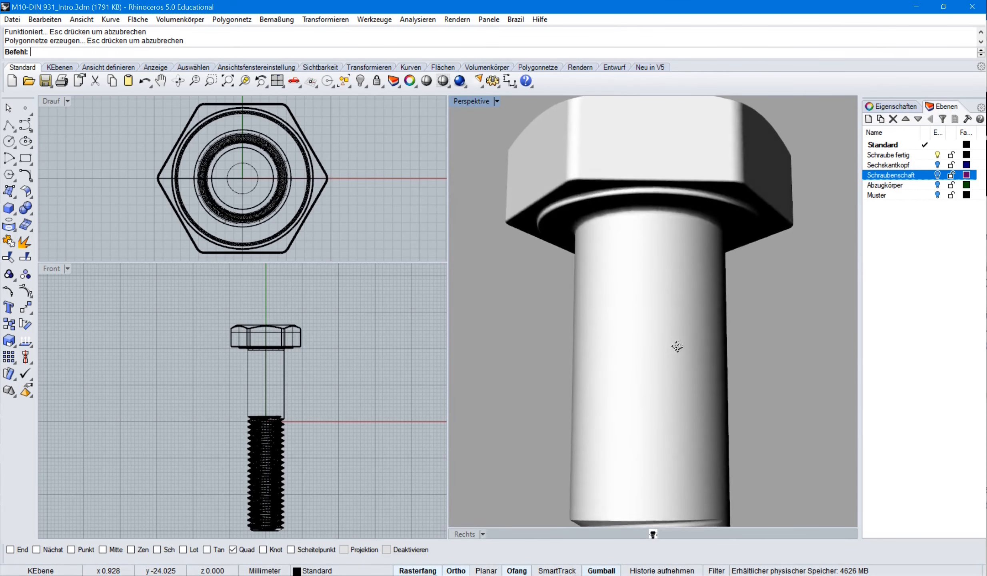
Move the finished bolt to the Schraube fertig layer and hide that layer.
{"action": "scroll", "coordinate": [675, 348], "scroll_direction": "down", "scroll_amount": 5}
{"action": "right_click_drag", "start_coordinate": [675, 380], "coordinate": [687, 272]}
{"action": "left_click", "coordinate": [268, 456]}
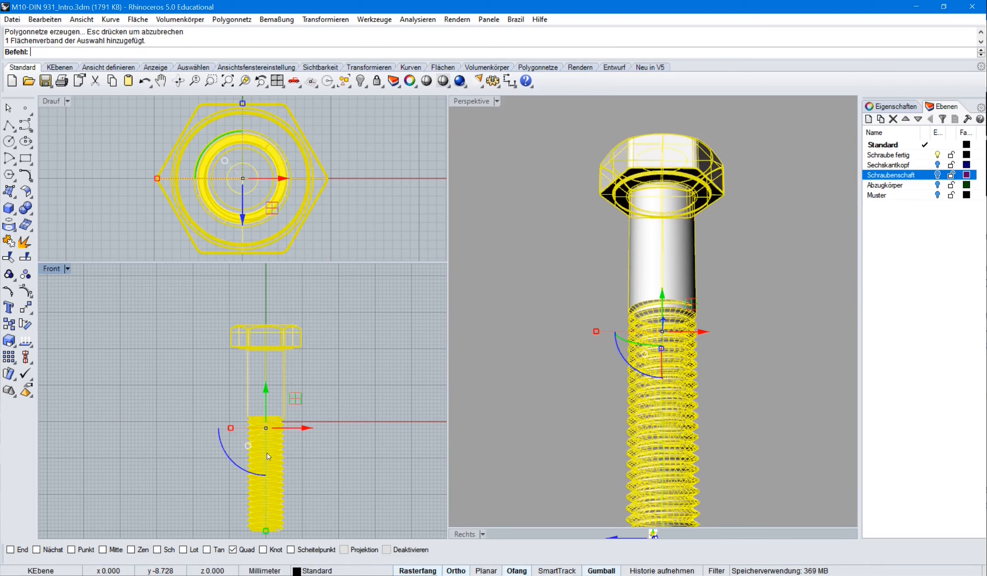
{"action": "left_click", "coordinate": [326, 570]}
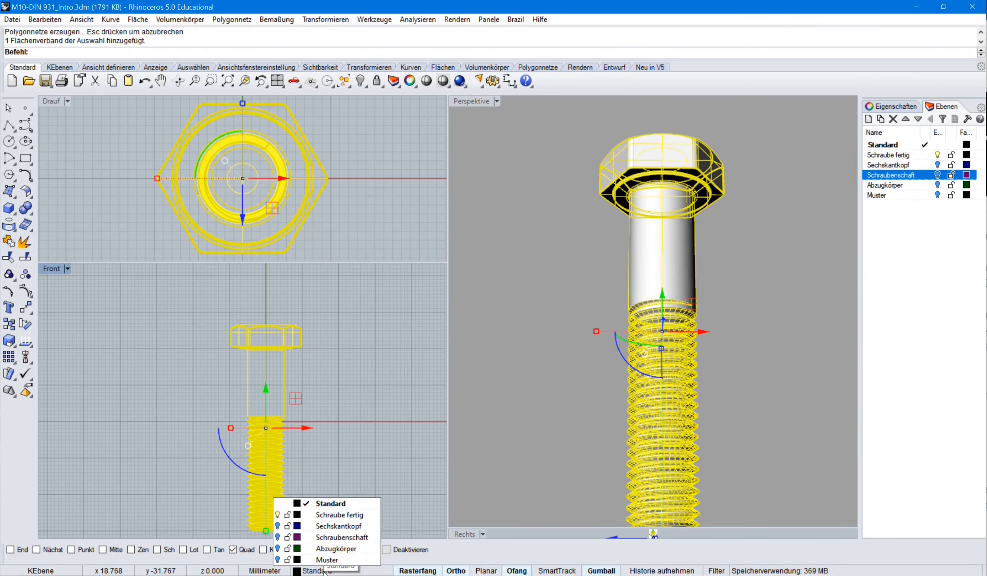
{"action": "left_click", "coordinate": [334, 518]}
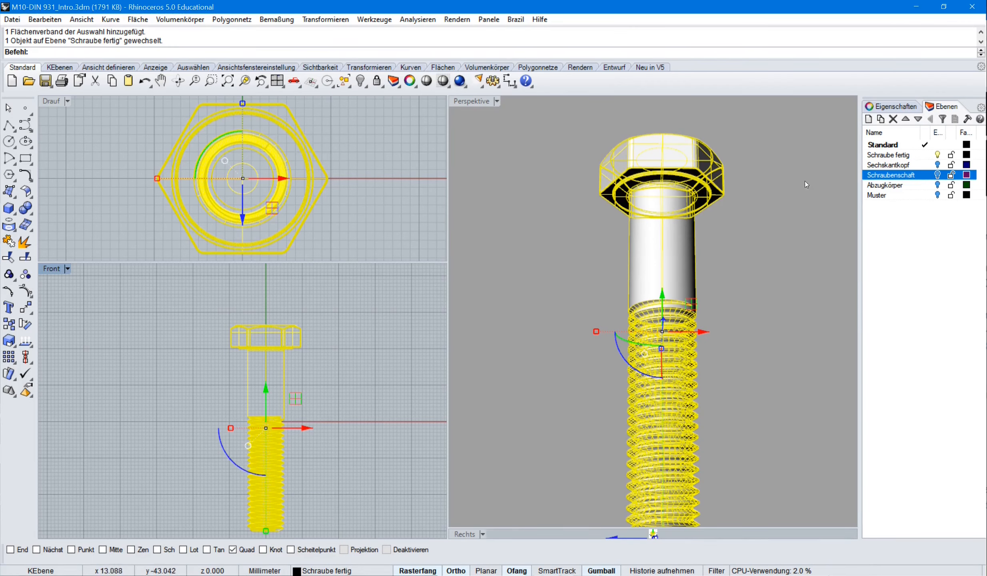
{"action": "left_click", "coordinate": [890, 155]}
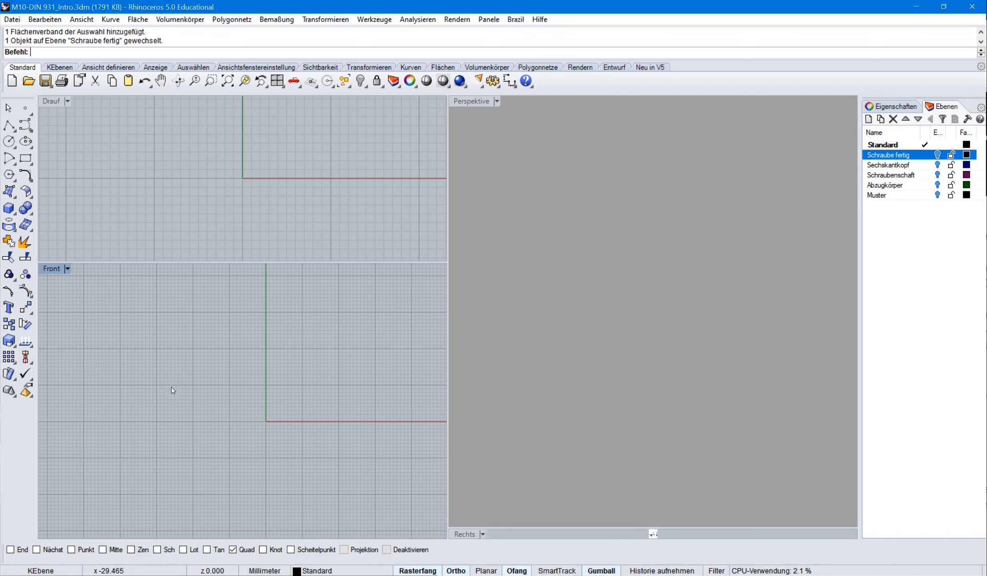
Draw a circumscribed six-sided polygon centred on the origin in the top view, with 8.5 mm from the centre to each edge.
{"action": "right_click", "coordinate": [242, 177]}
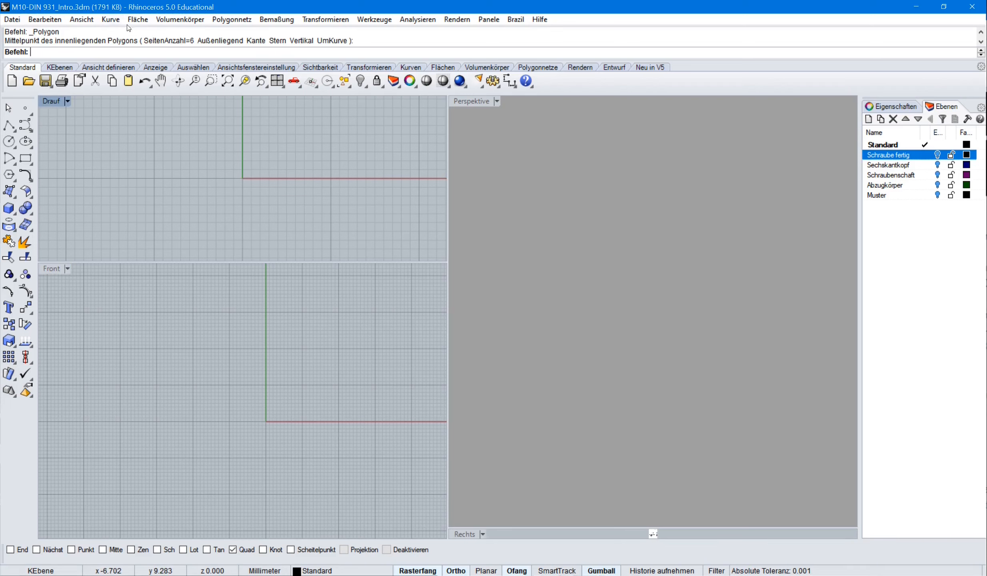
{"action": "left_click", "coordinate": [110, 20]}
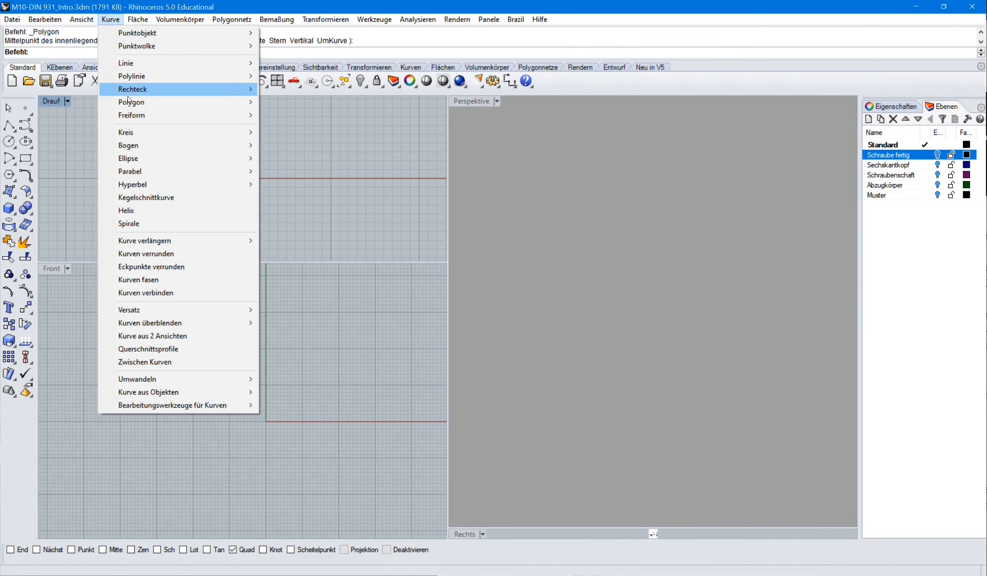
{"action": "mouse_move", "coordinate": [128, 100]}
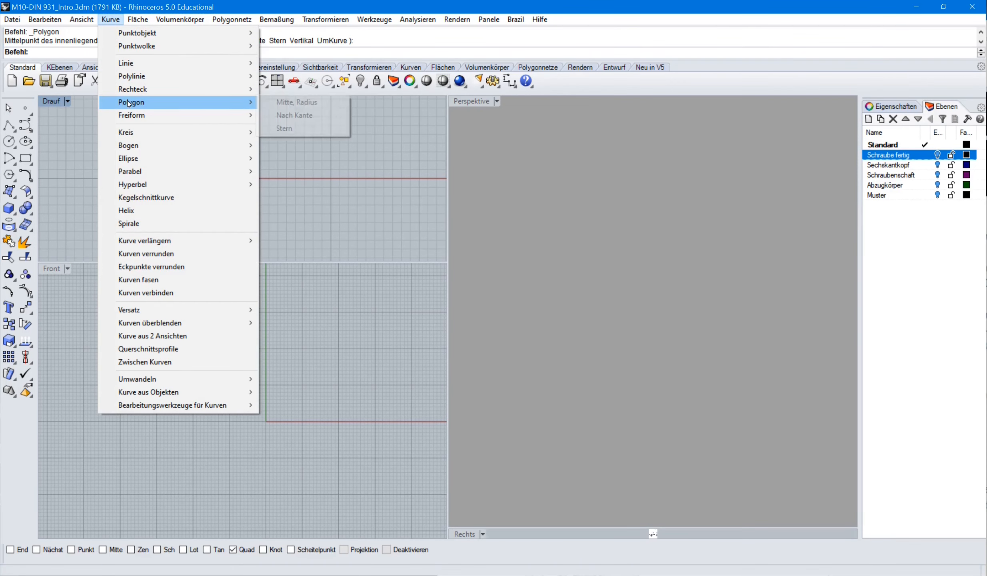
{"action": "left_click", "coordinate": [293, 101]}
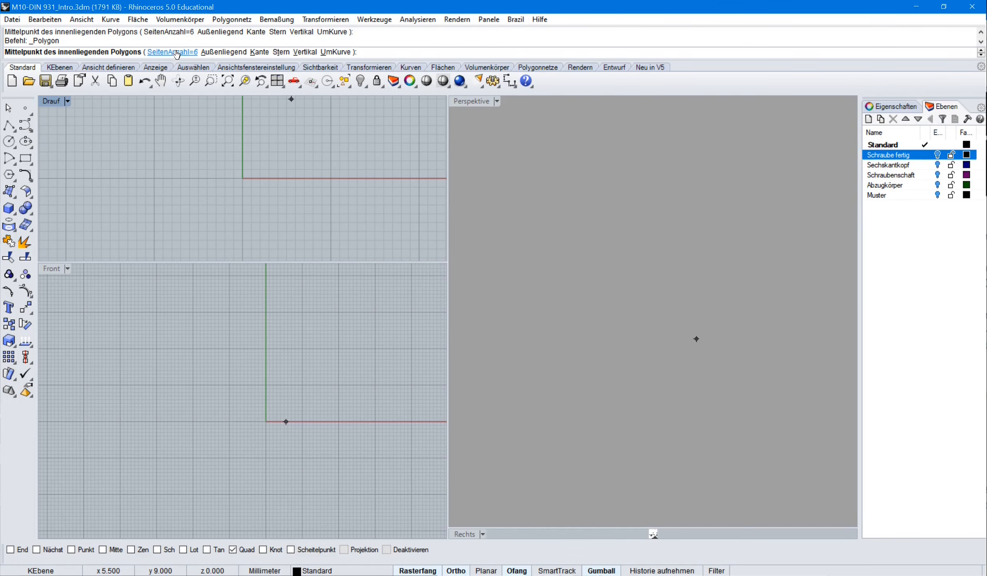
{"action": "type", "text": "6"}
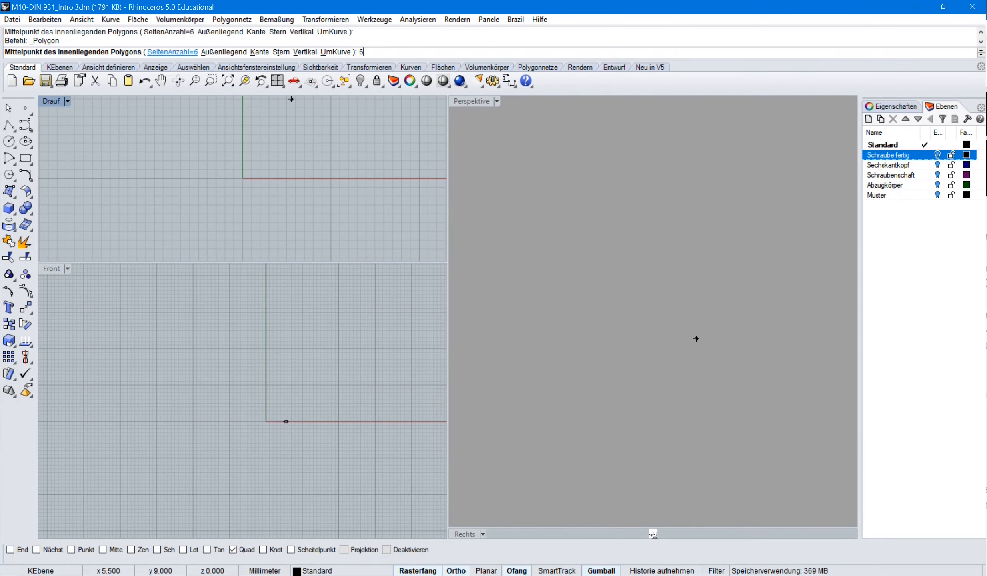
{"action": "key", "text": "Return"}
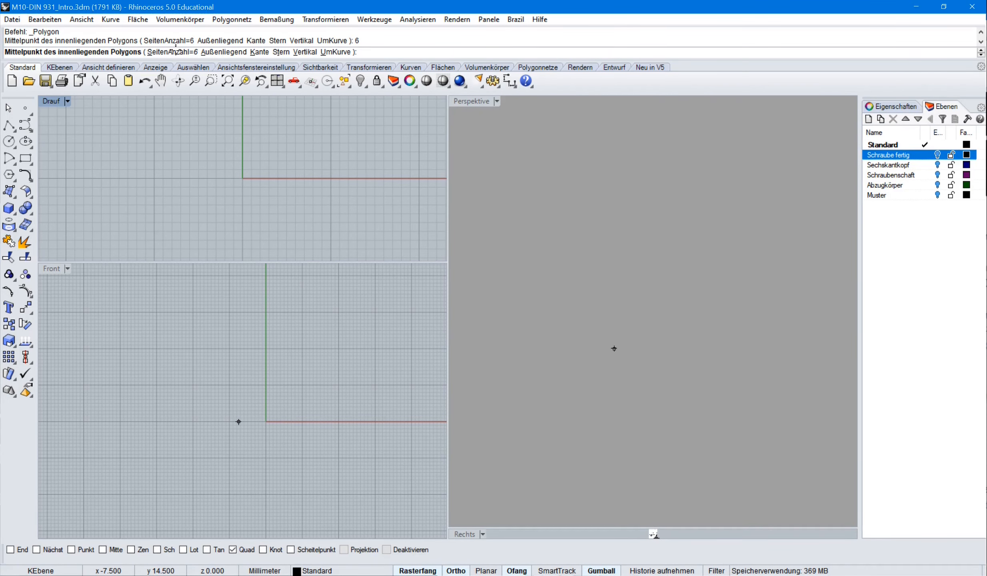
{"action": "left_click", "coordinate": [222, 52]}
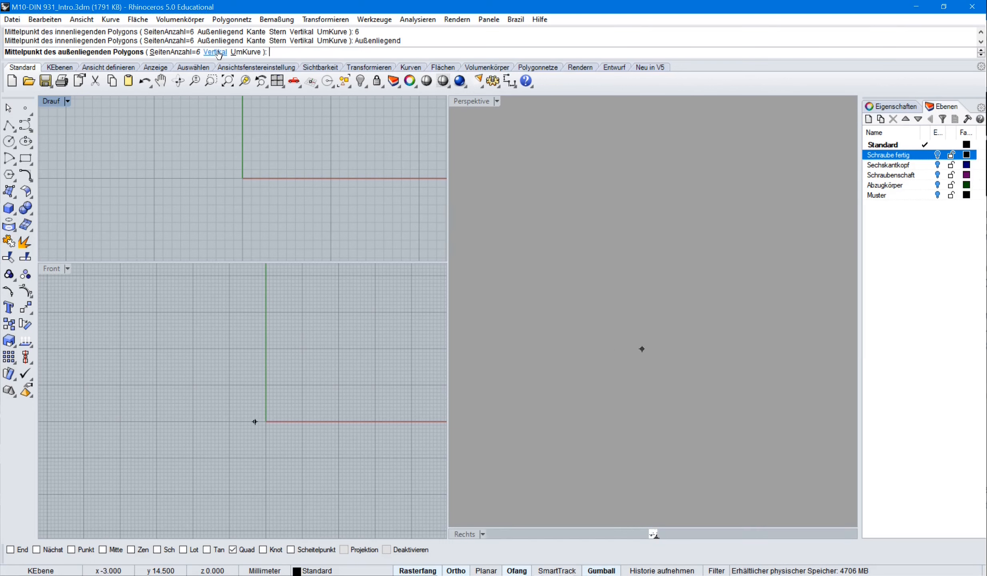
{"action": "left_click", "coordinate": [242, 179]}
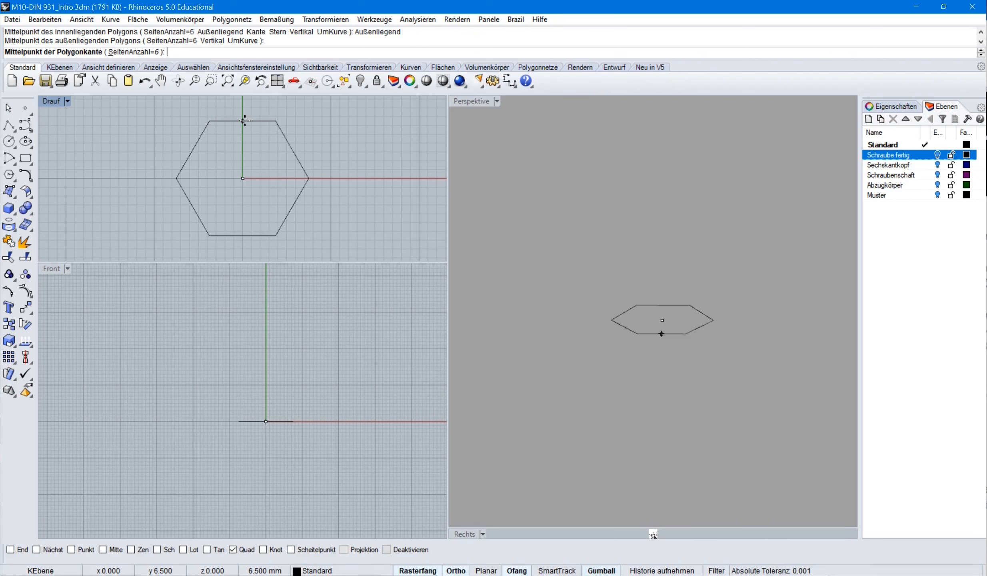
{"action": "type", "text": "8.5"}
{"action": "key", "text": "Return"}
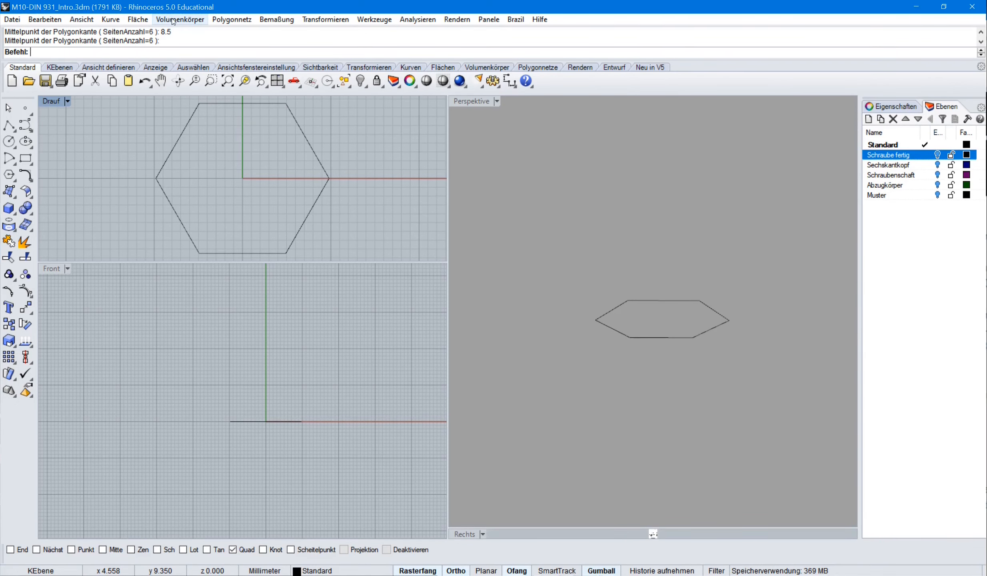
Round all corners of the hexagon curve with a 1 mm radius.
{"action": "left_click", "coordinate": [110, 20]}
{"action": "left_click", "coordinate": [146, 266]}
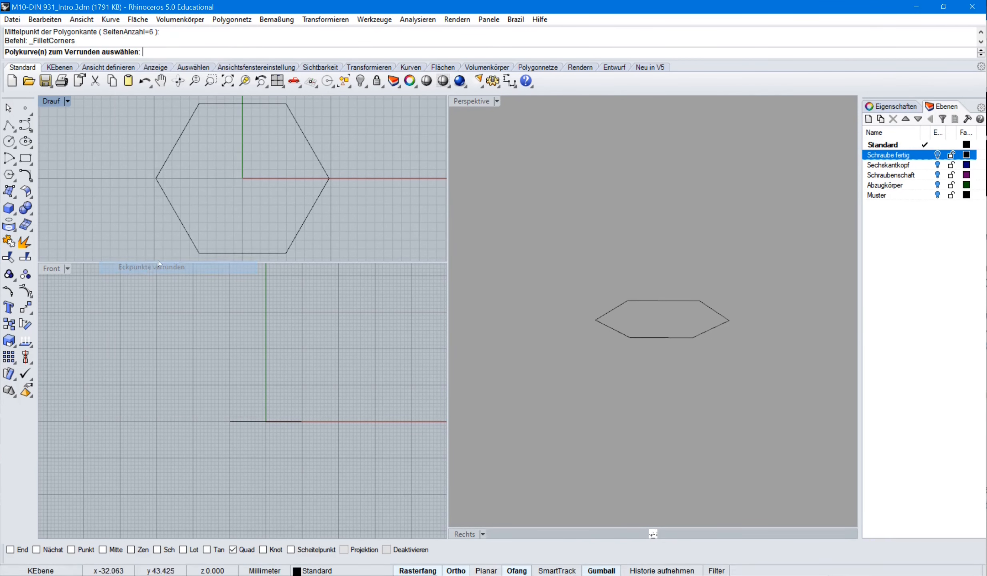
{"action": "left_click", "coordinate": [306, 221]}
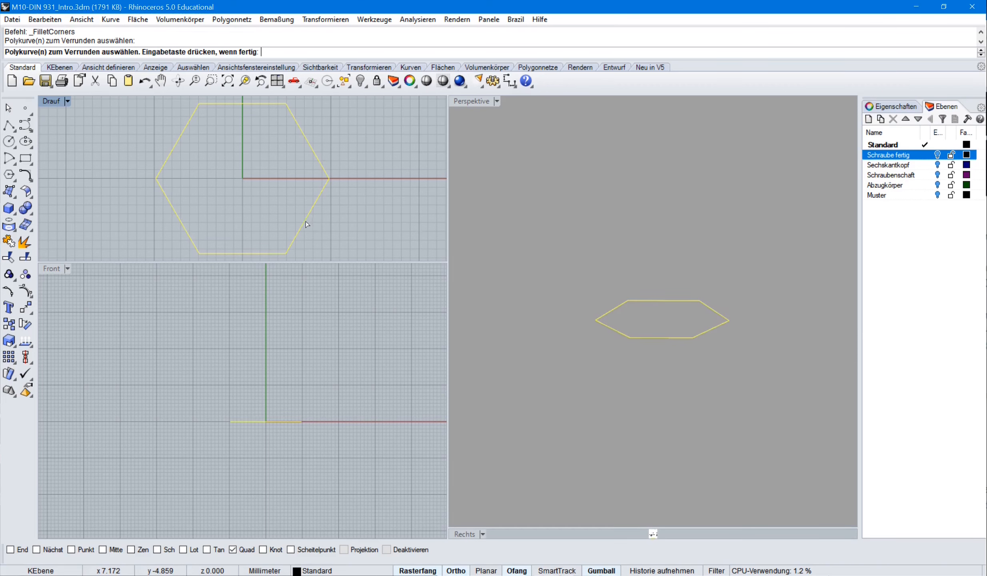
{"action": "key", "text": "Return"}
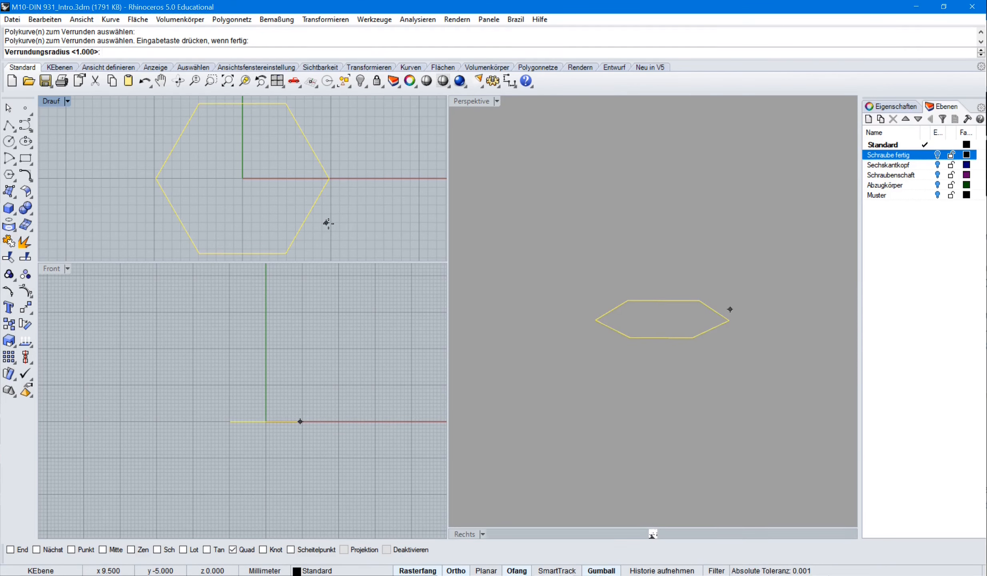
{"action": "key", "text": "Return"}
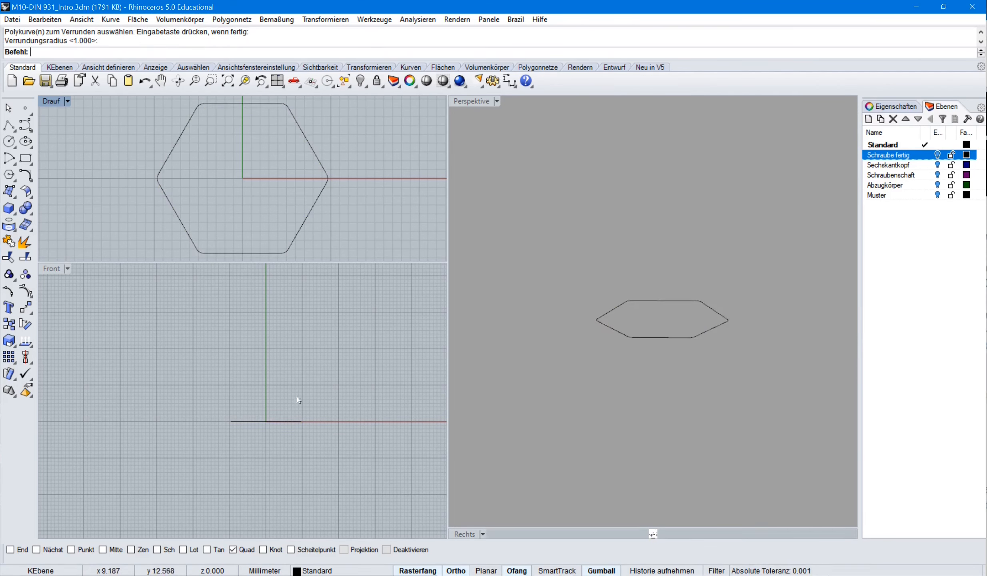
Extrude the rounded hexagon straight as a closed solid to both sides, about 5 mm in each direction.
{"action": "left_click", "coordinate": [174, 20]}
{"action": "mouse_move", "coordinate": [186, 47]}
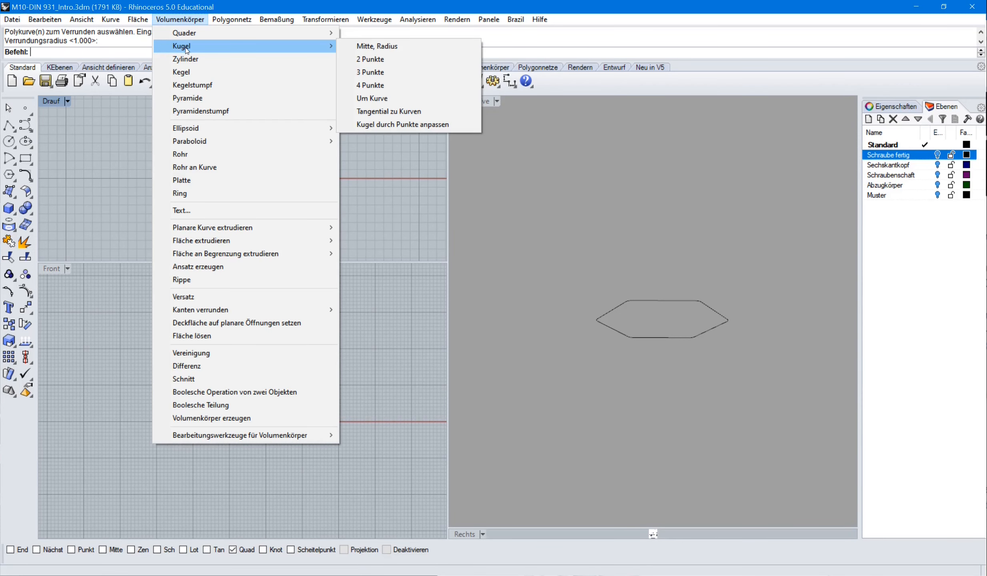
{"action": "mouse_move", "coordinate": [214, 228]}
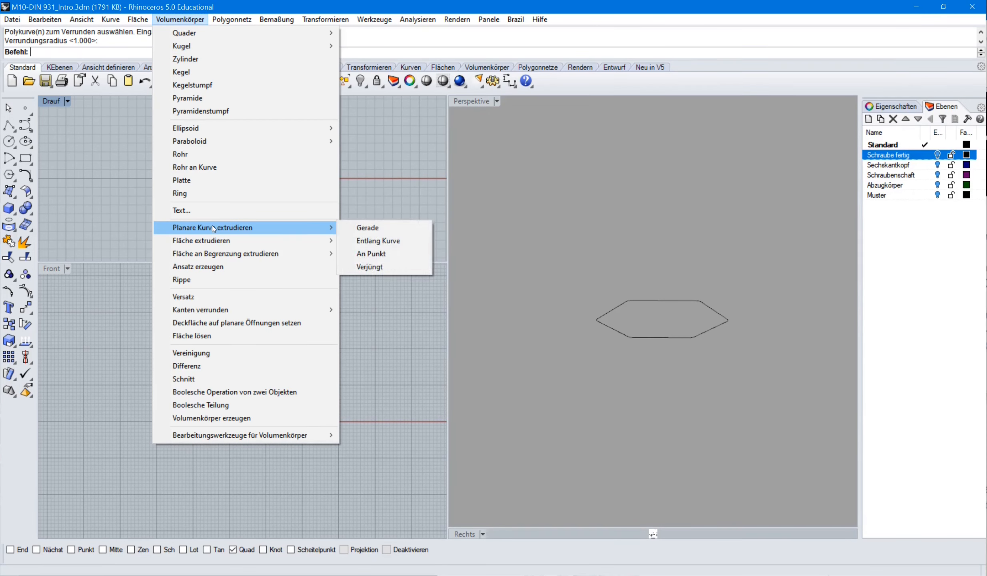
{"action": "left_click", "coordinate": [359, 227]}
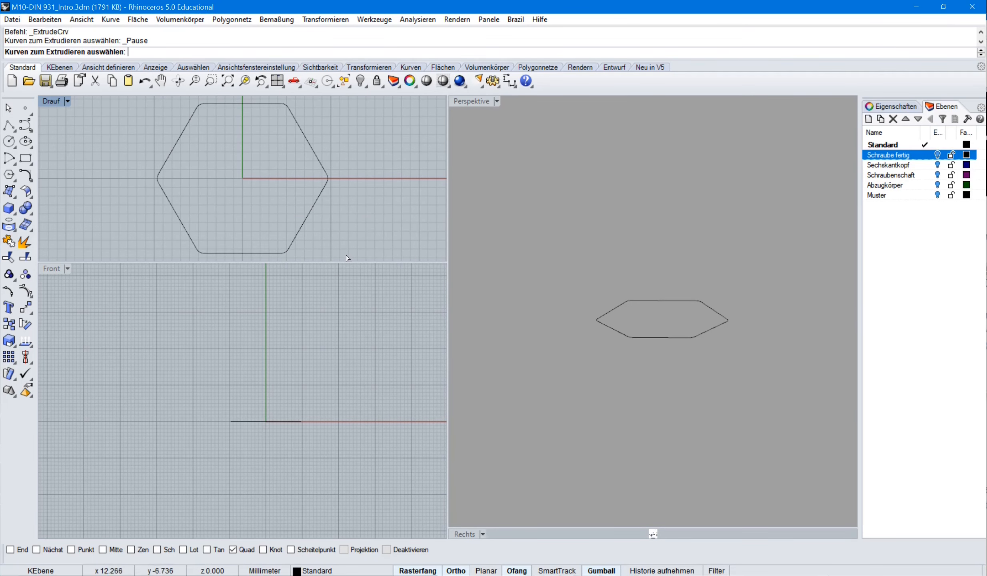
{"action": "left_click", "coordinate": [255, 422]}
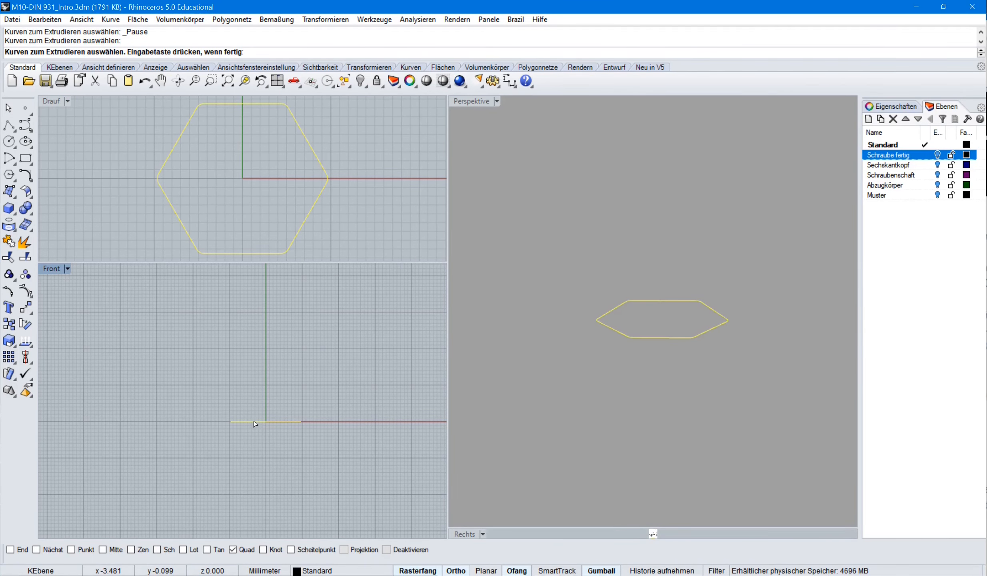
{"action": "key", "text": "Return"}
{"action": "type", "text": "b"}
{"action": "key", "text": "Return"}
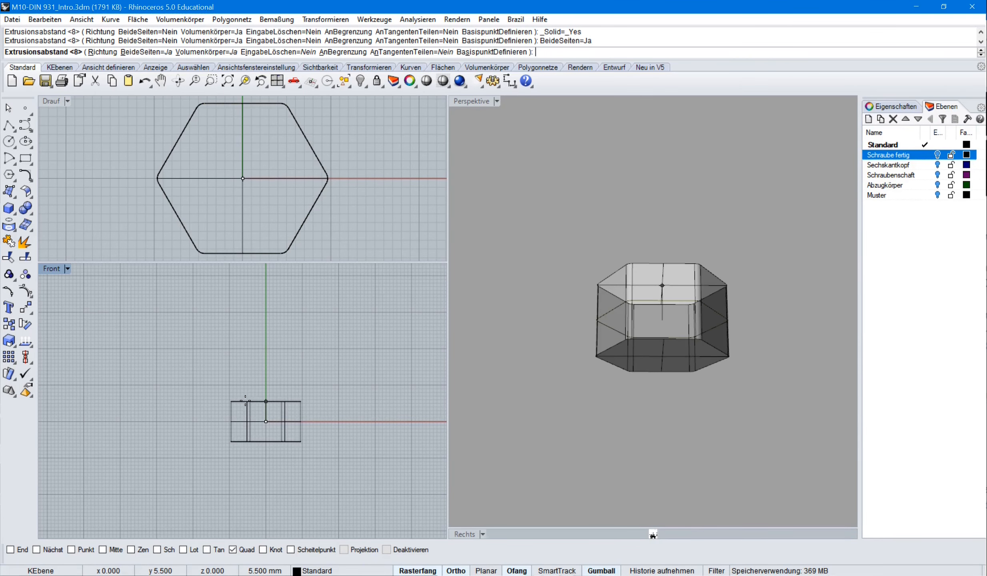
{"action": "left_click", "coordinate": [246, 399]}
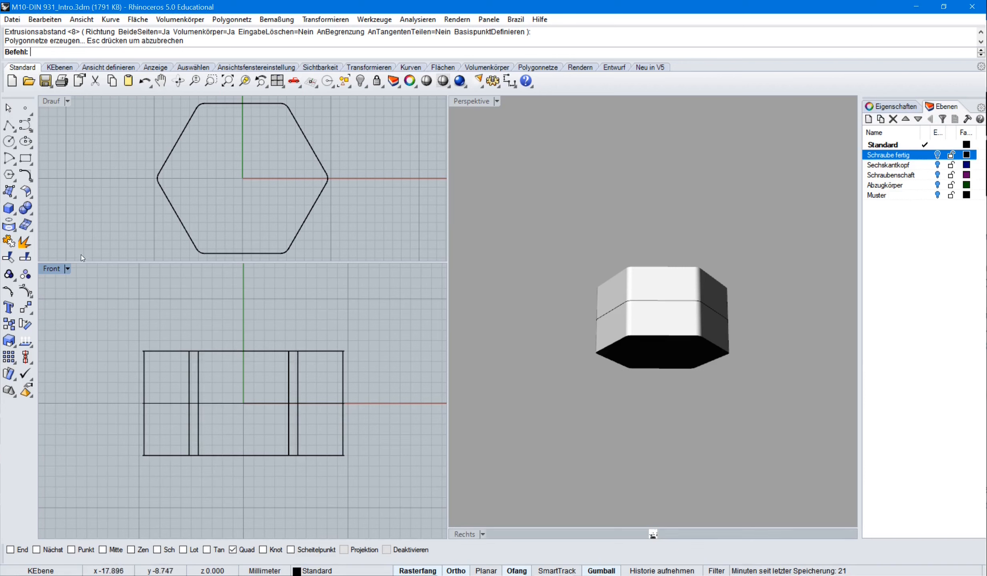
Draw a stepped polyline profile with sloped sections above the hex block in the front view, from the vertical axis at y 7 back to it at y 12.
{"action": "left_click", "coordinate": [9, 125]}
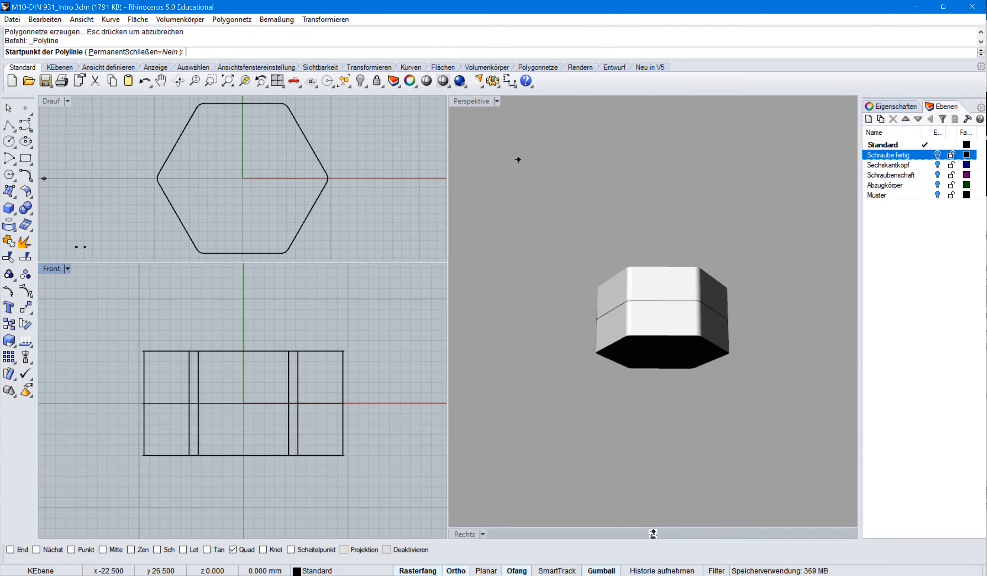
{"action": "left_click", "coordinate": [241, 329]}
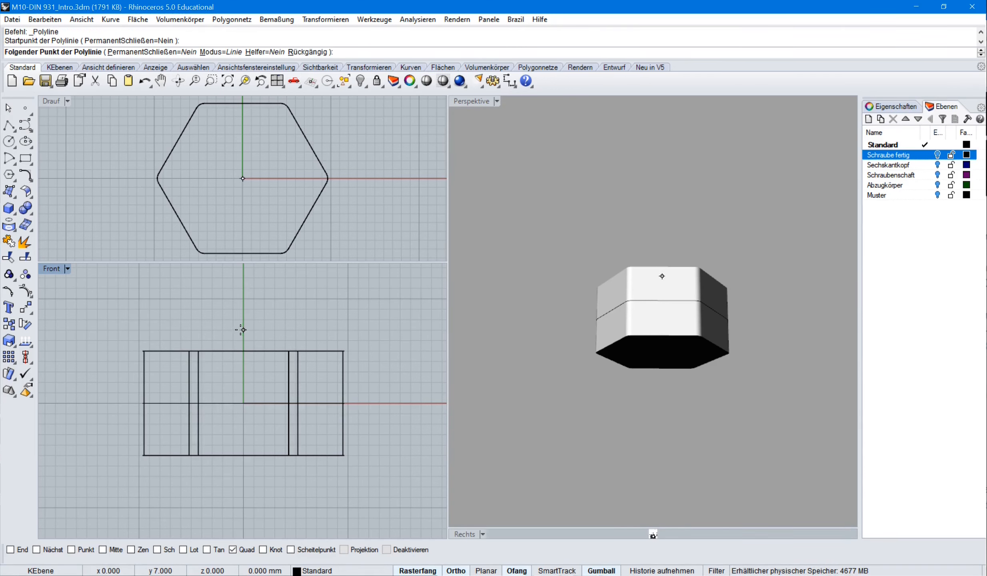
{"action": "left_click", "coordinate": [202, 330]}
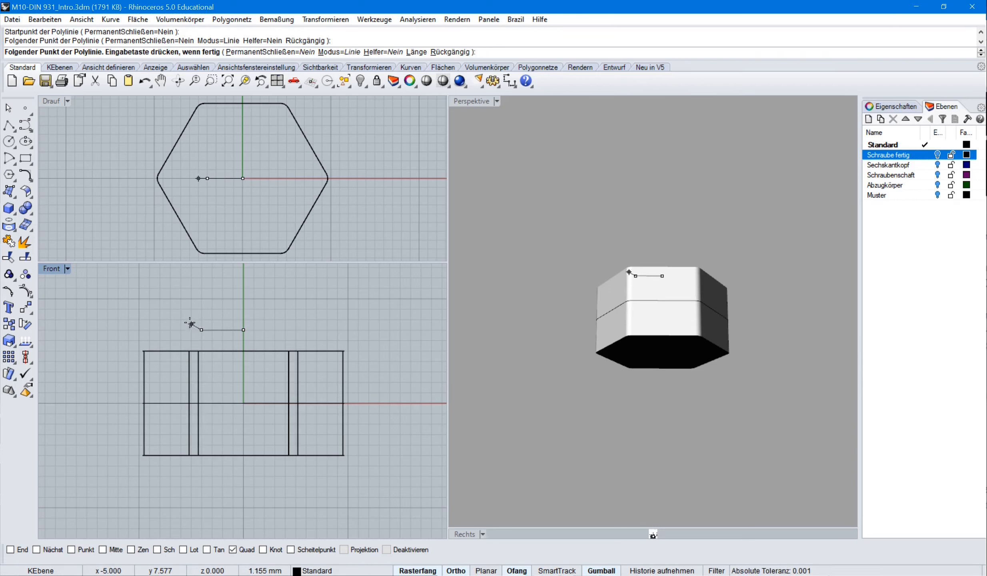
{"action": "left_click", "coordinate": [187, 321]}
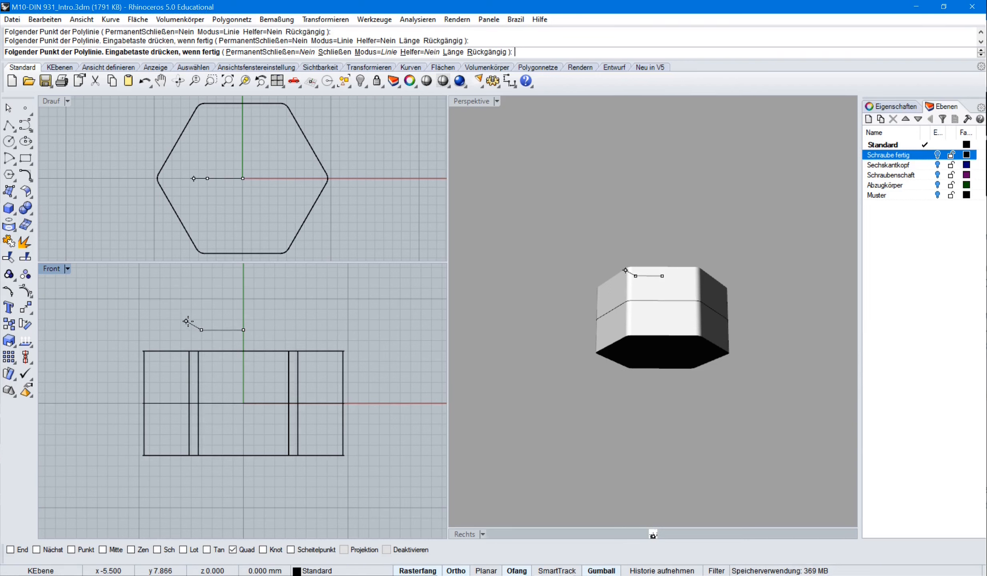
{"action": "left_click", "coordinate": [160, 321]}
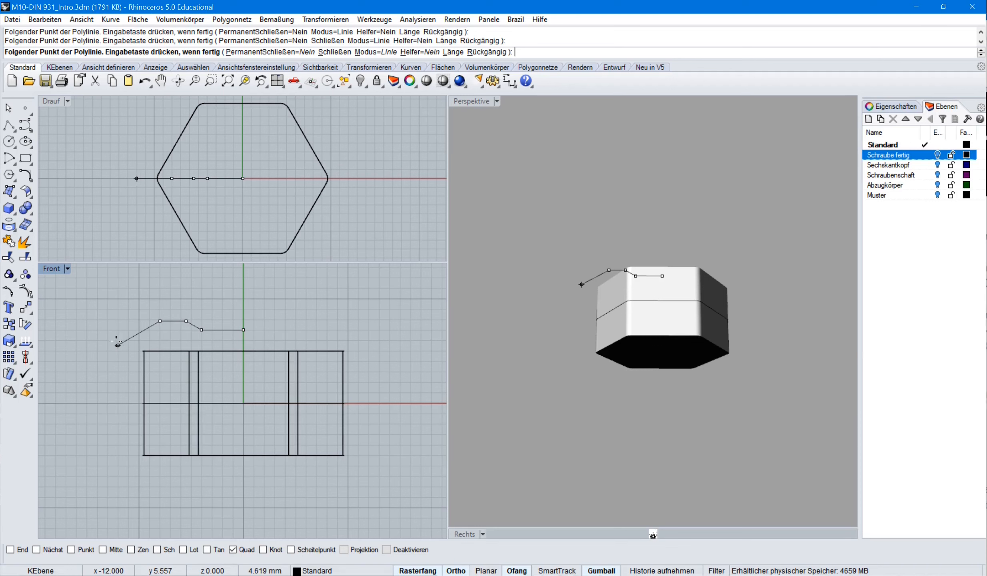
{"action": "left_click", "coordinate": [117, 346]}
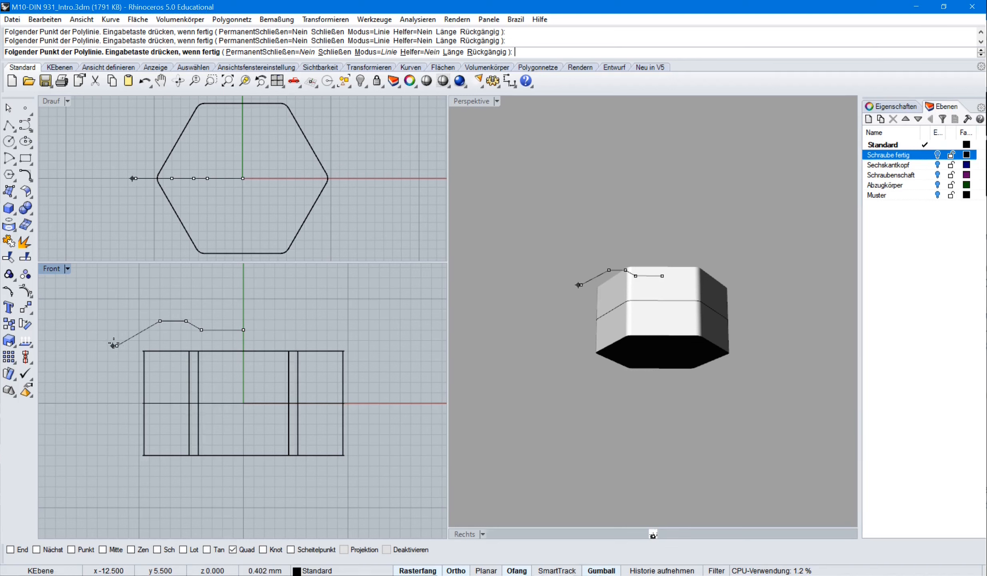
{"action": "left_click", "coordinate": [117, 278]}
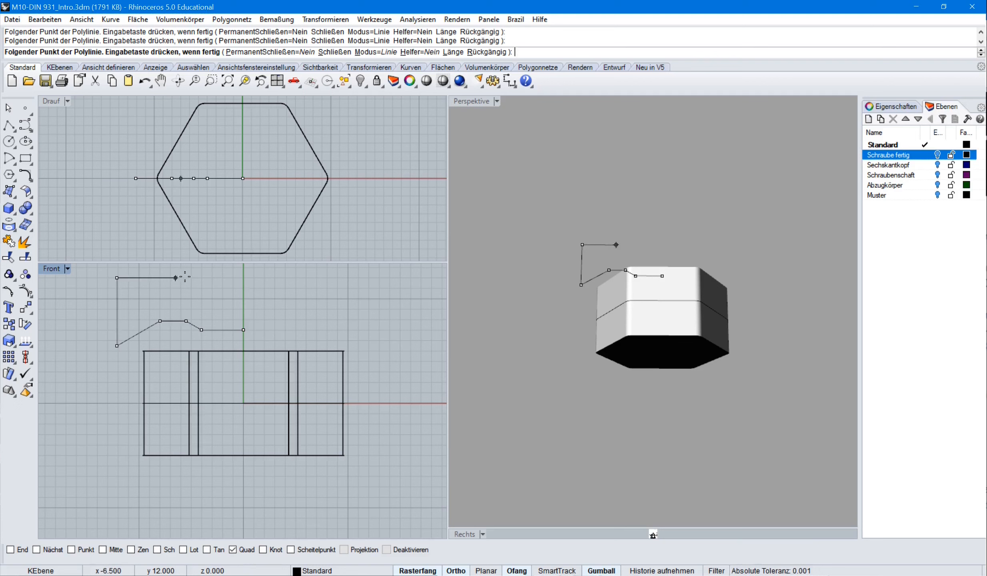
{"action": "left_click", "coordinate": [244, 277]}
{"action": "key", "text": "Return"}
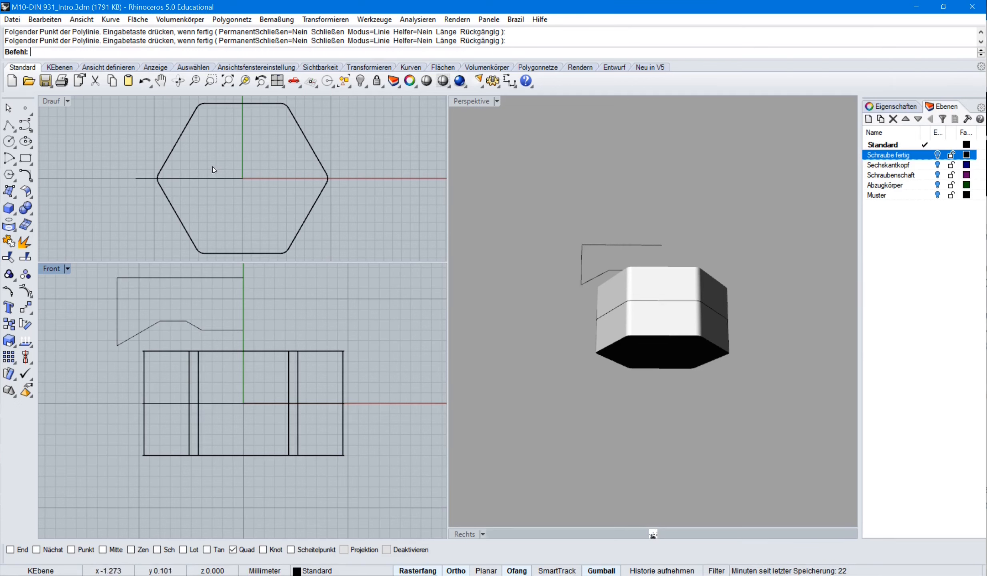
Revolve the stepped profile a full 360° around the vertical axis and delete the profile curve.
{"action": "left_click", "coordinate": [138, 20]}
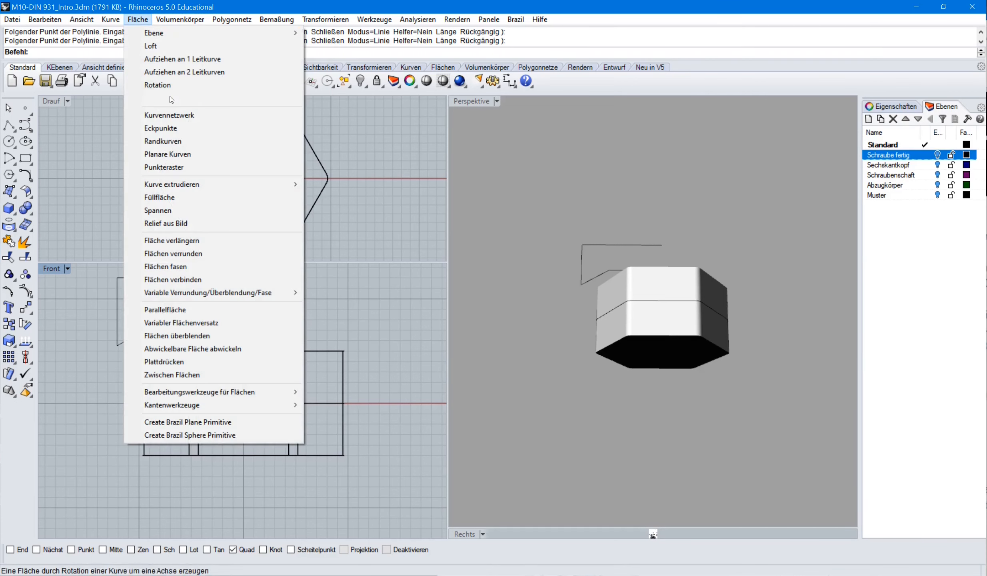
{"action": "left_click", "coordinate": [160, 82]}
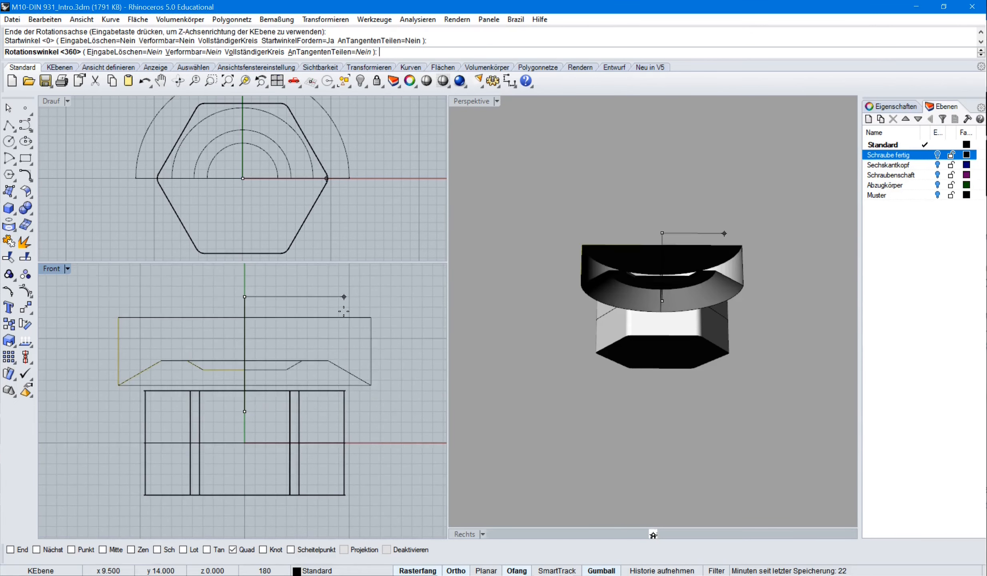
{"action": "key", "text": "Return"}
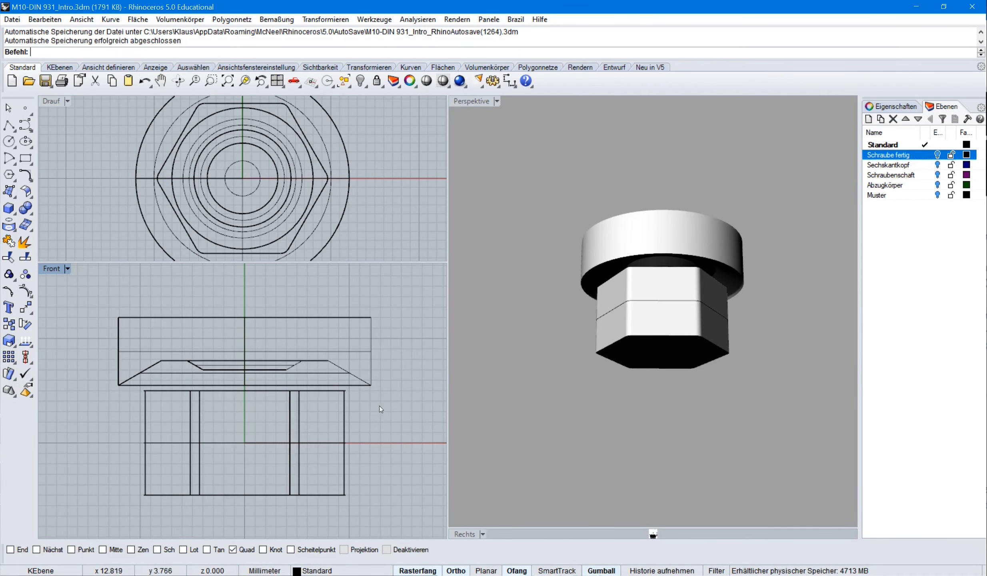
{"action": "right_click_drag", "start_coordinate": [380, 406], "coordinate": [387, 380]}
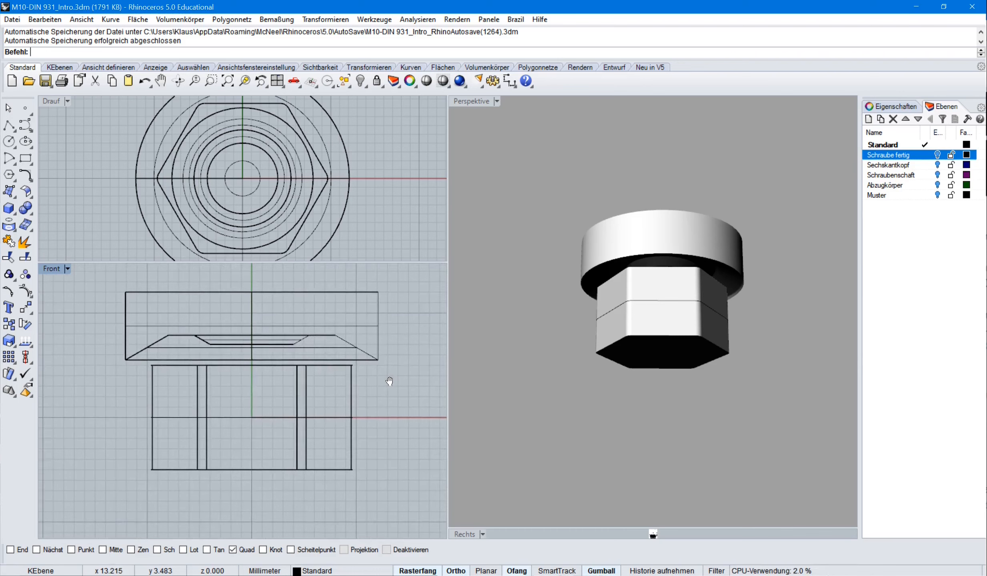
{"action": "left_click", "coordinate": [251, 292]}
Move the revolved body straight down about 4 mm so it overlaps the upper end of the hex block.
{"action": "left_click", "coordinate": [279, 323]}
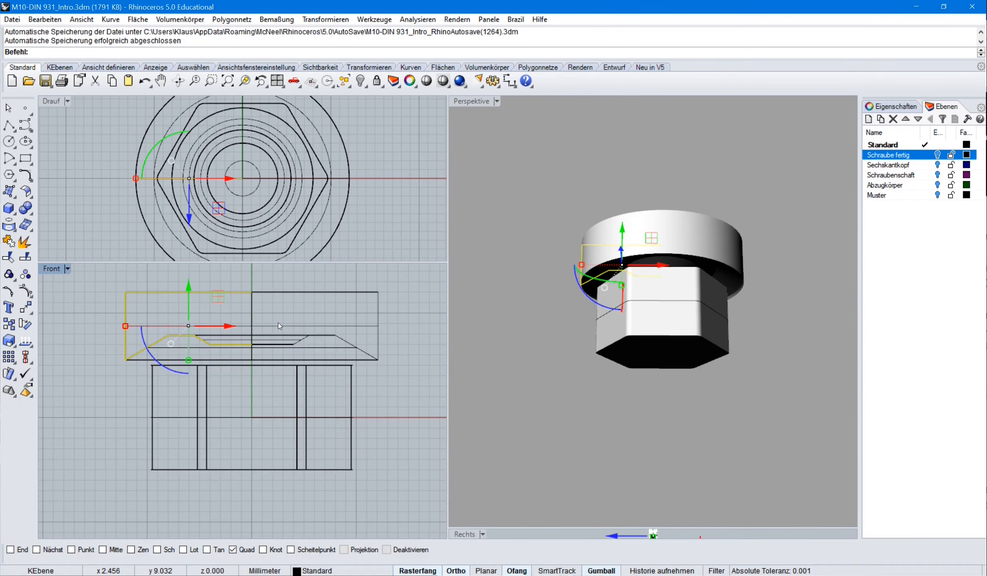
{"action": "left_click", "coordinate": [324, 19]}
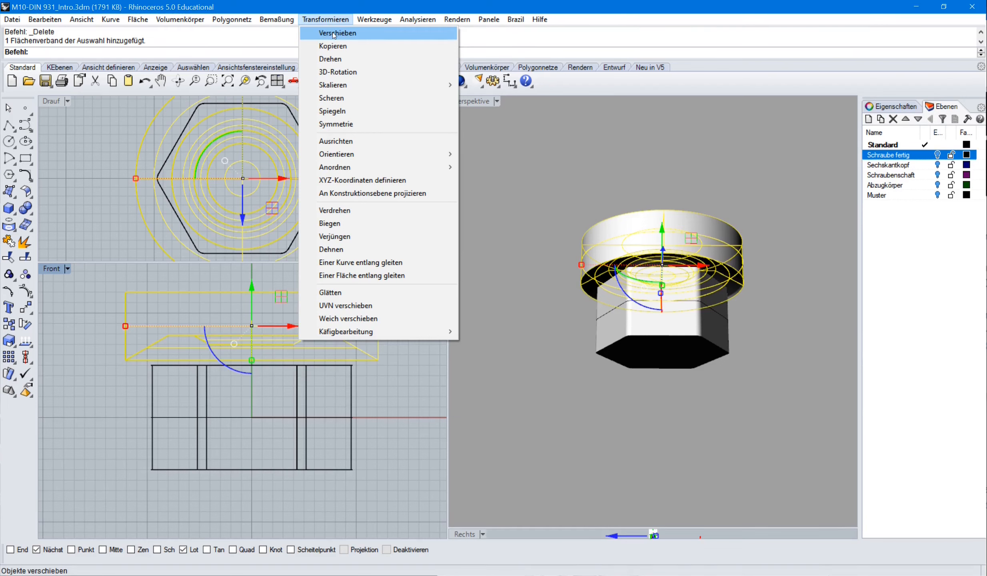
{"action": "left_click", "coordinate": [333, 33]}
{"action": "left_click", "coordinate": [181, 335]}
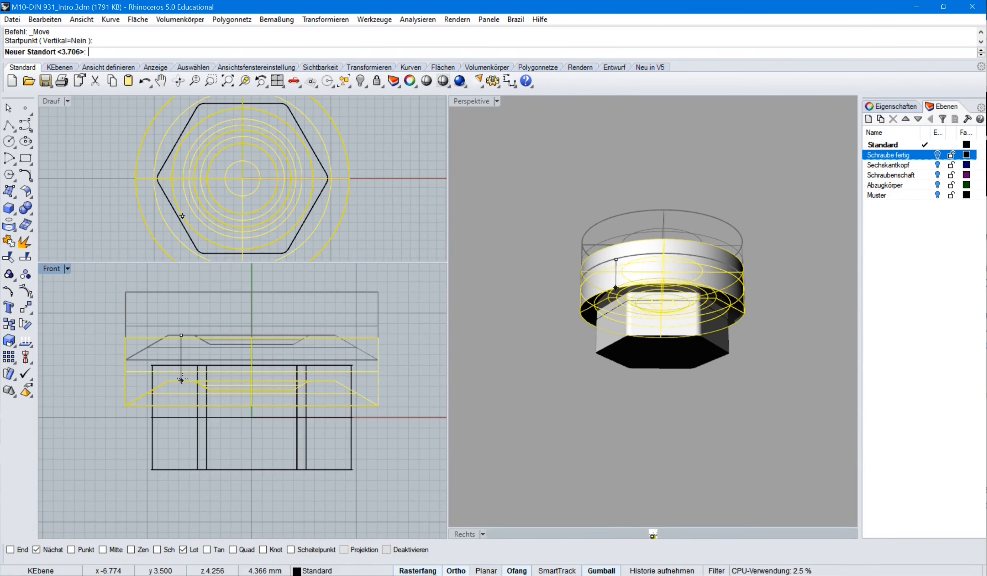
{"action": "left_click", "coordinate": [182, 377]}
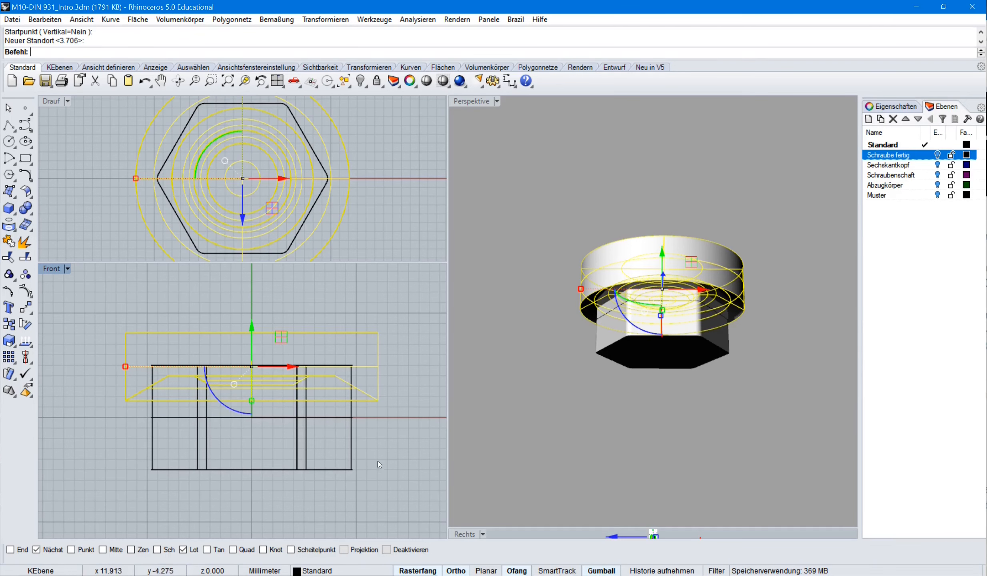
Mirror the revolved cutting body across the horizontal axis in the front view, keeping the original.
{"action": "left_click", "coordinate": [319, 20]}
{"action": "left_click", "coordinate": [329, 110]}
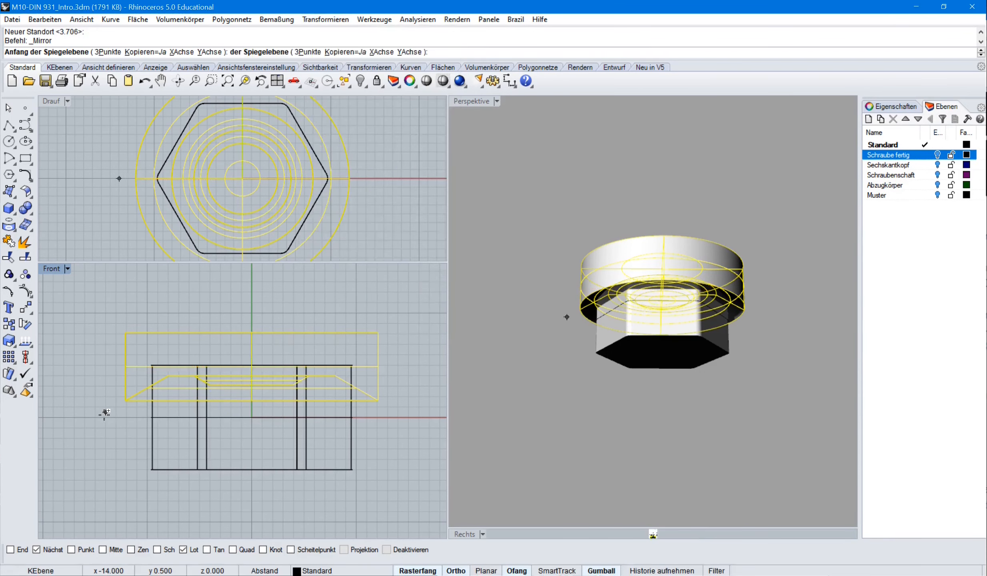
{"action": "left_click", "coordinate": [100, 417]}
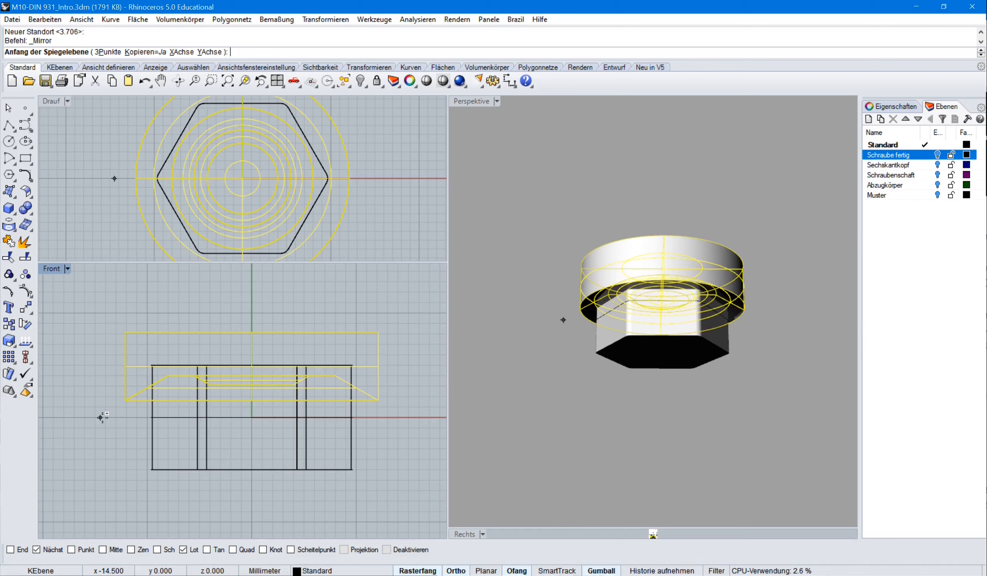
{"action": "left_click", "coordinate": [394, 418]}
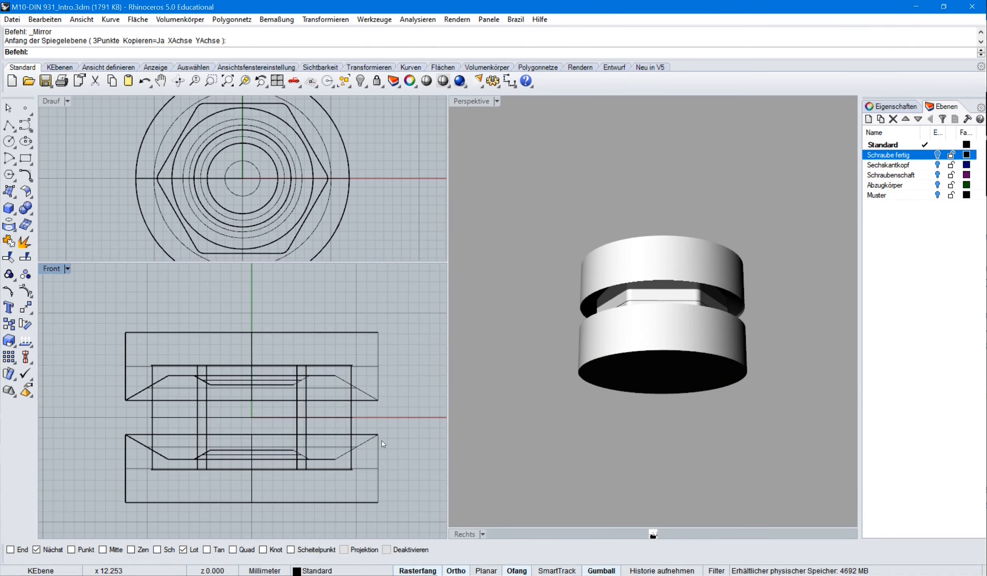
Subtract both revolved cutting bodies from the hex block with a Boolean difference that keeps the cutters.
{"action": "left_click", "coordinate": [353, 411]}
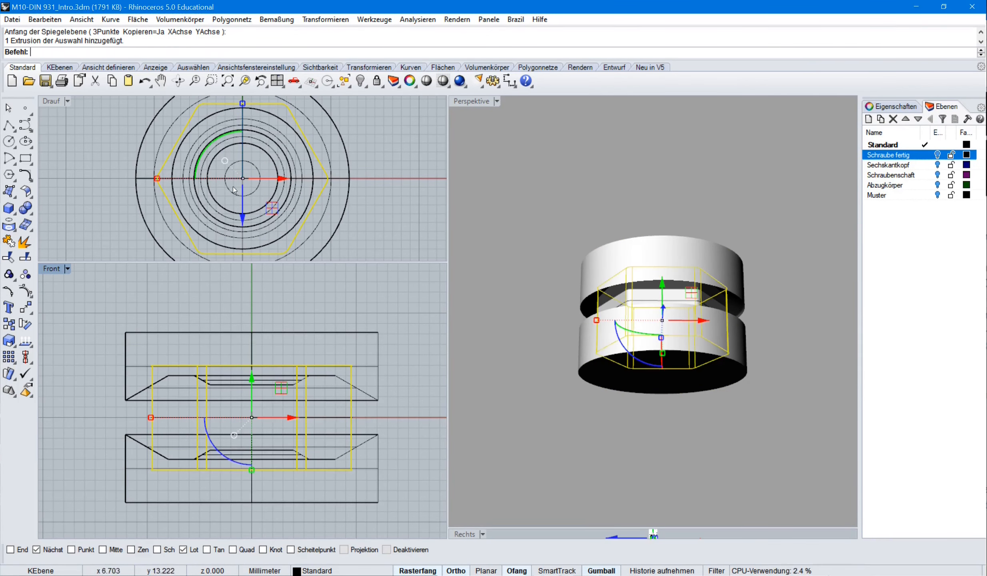
{"action": "left_click", "coordinate": [169, 20]}
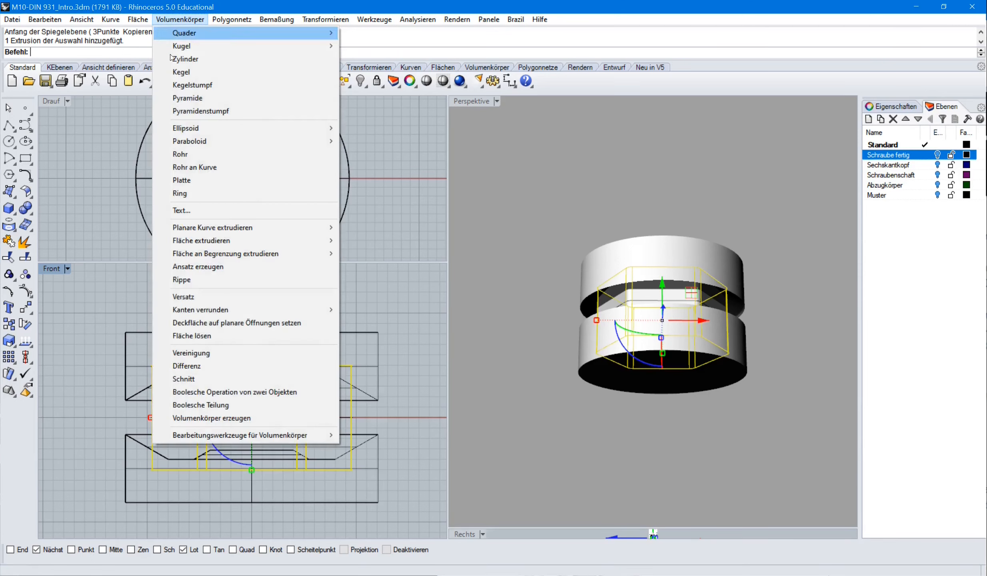
{"action": "left_click", "coordinate": [184, 365]}
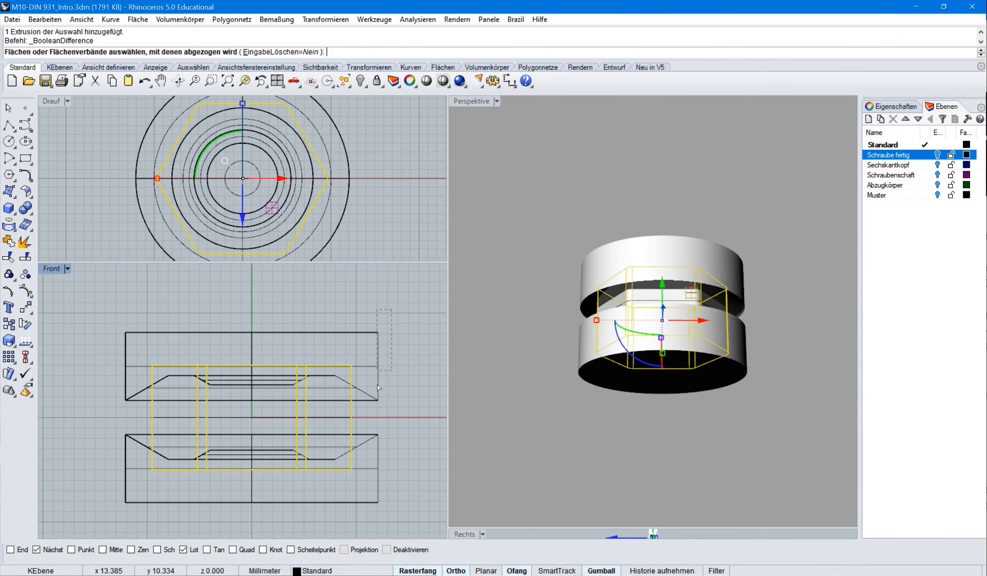
{"action": "left_click_drag", "start_coordinate": [369, 492], "coordinate": [364, 509]}
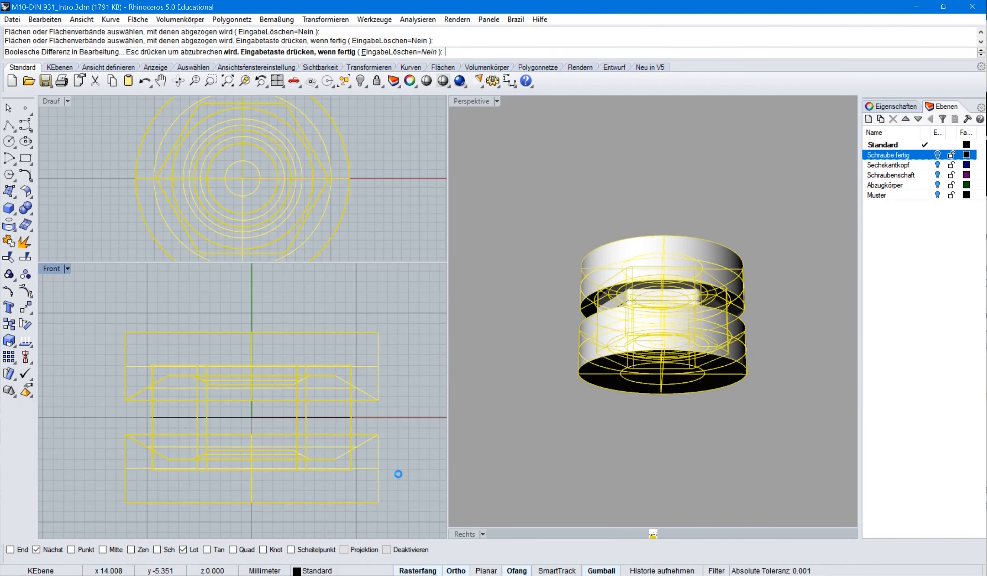
{"action": "key", "text": "Return"}
Move the two revolved cutting bodies to the Abzugkörper layer and inspect the shaped nut.
{"action": "left_click_drag", "start_coordinate": [397, 318], "coordinate": [372, 394]}
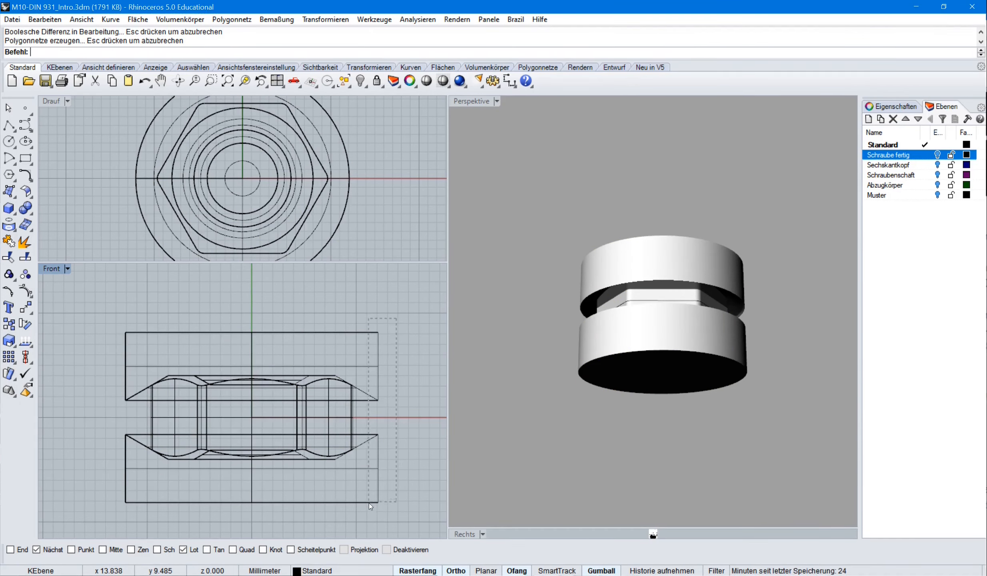
{"action": "left_click_drag", "start_coordinate": [369, 501], "coordinate": [369, 503]}
{"action": "left_click", "coordinate": [320, 571]}
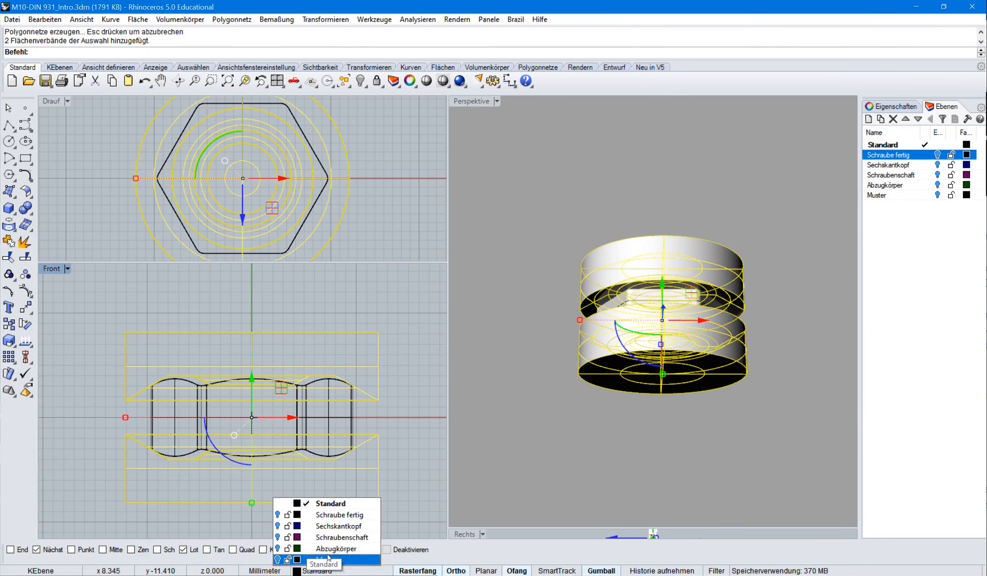
{"action": "left_click", "coordinate": [336, 549]}
{"action": "left_click", "coordinate": [540, 346]}
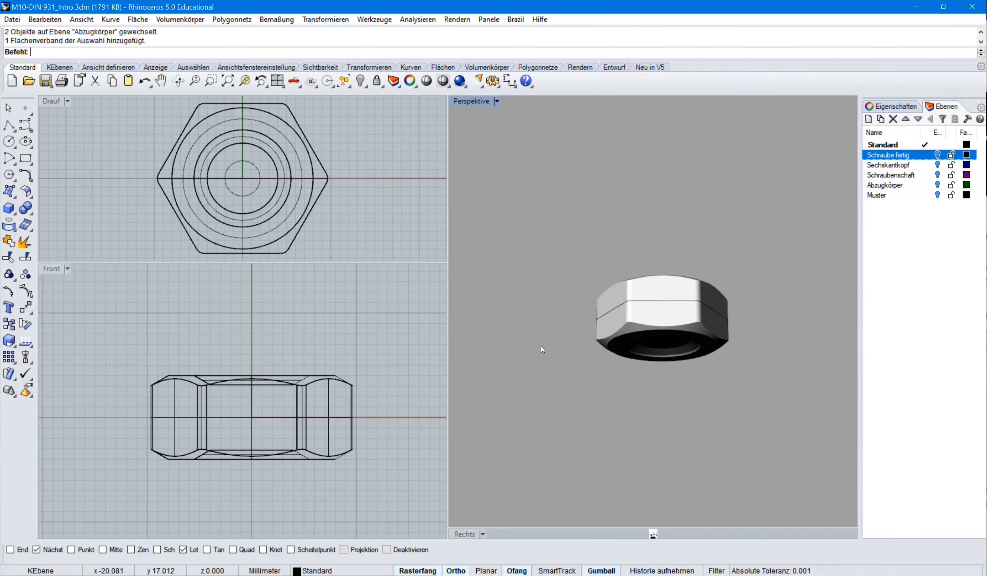
{"action": "right_click_drag", "start_coordinate": [541, 346], "coordinate": [603, 401]}
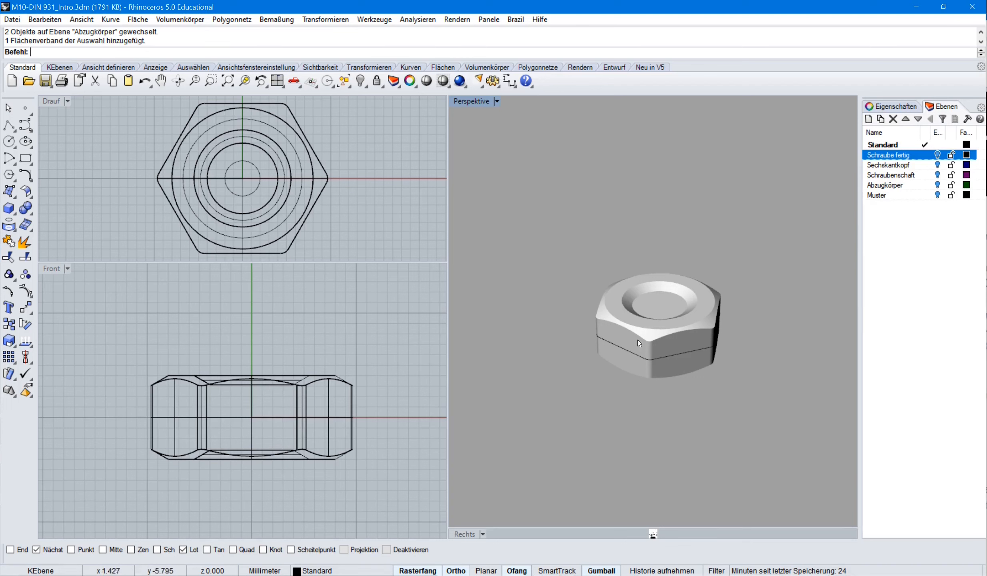
Fillet all edges of the nut with a 0.15 mm radius.
{"action": "left_click", "coordinate": [172, 21]}
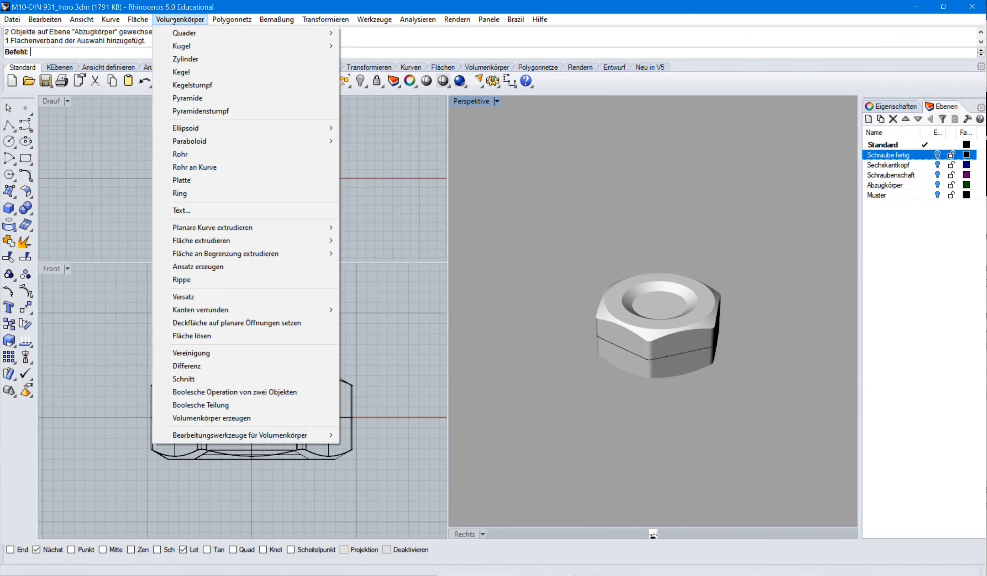
{"action": "mouse_move", "coordinate": [209, 311]}
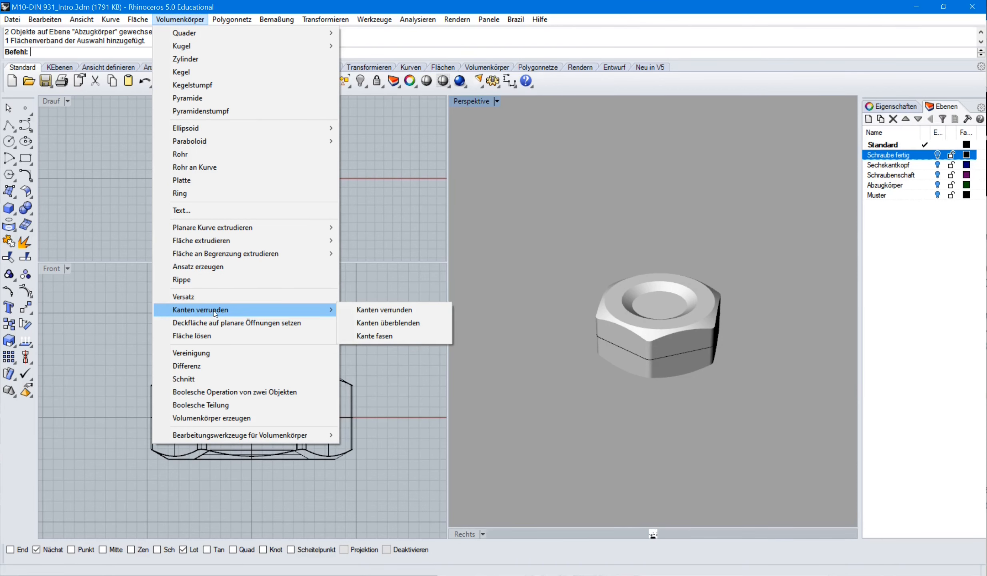
{"action": "left_click", "coordinate": [365, 310]}
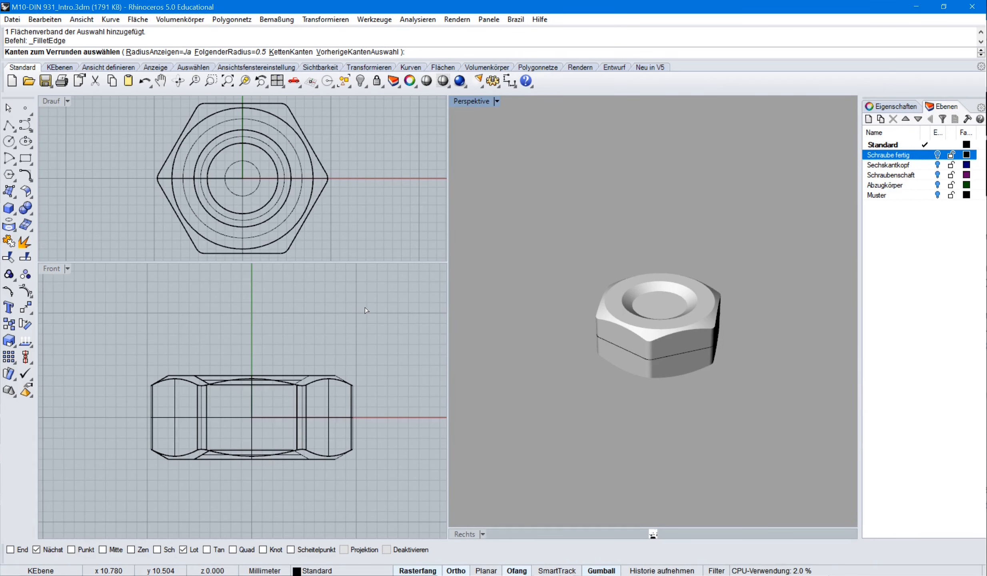
{"action": "type", "text": ".15"}
{"action": "key", "text": "Return"}
{"action": "left_click_drag", "start_coordinate": [104, 337], "coordinate": [385, 494]}
{"action": "key", "text": "Return"}
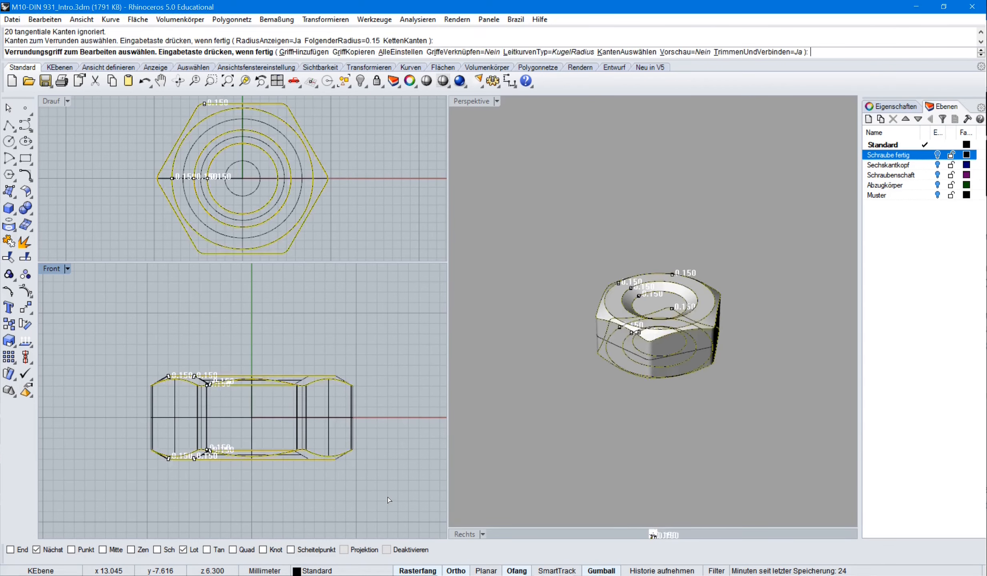
{"action": "key", "text": "Return"}
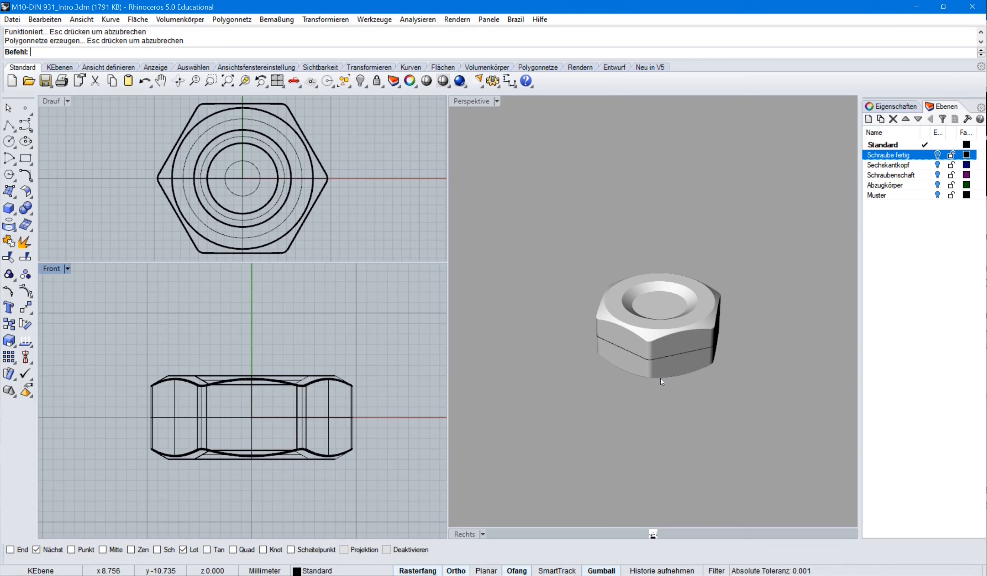
{"action": "right_click_drag", "start_coordinate": [660, 378], "coordinate": [561, 386]}
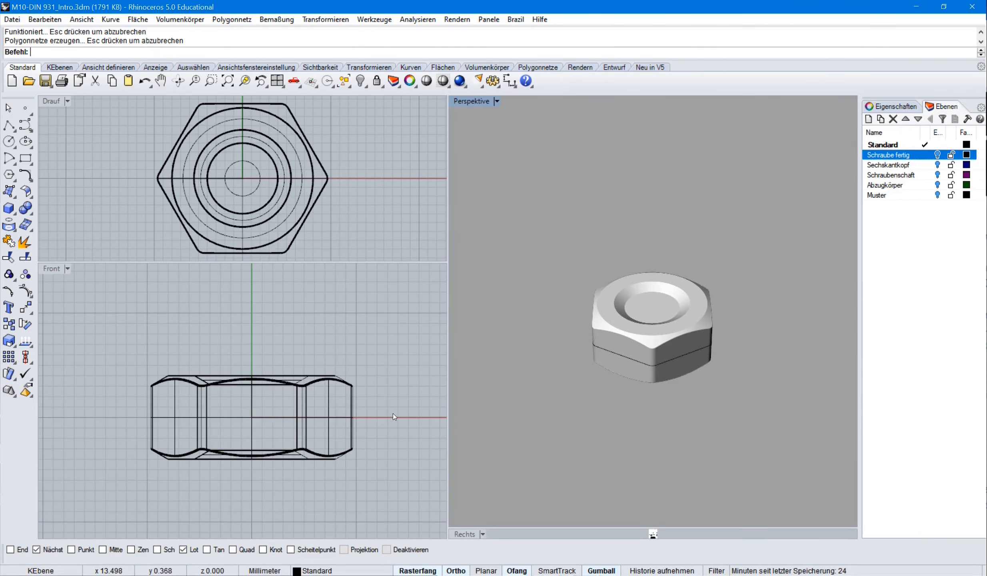
Show the Schraubenschaft layer and move the nut straight down about 14 mm onto the threaded part of the shaft.
{"action": "scroll", "coordinate": [416, 402], "scroll_direction": "down", "scroll_amount": 3}
{"action": "scroll", "coordinate": [403, 401], "scroll_direction": "down", "scroll_amount": 2}
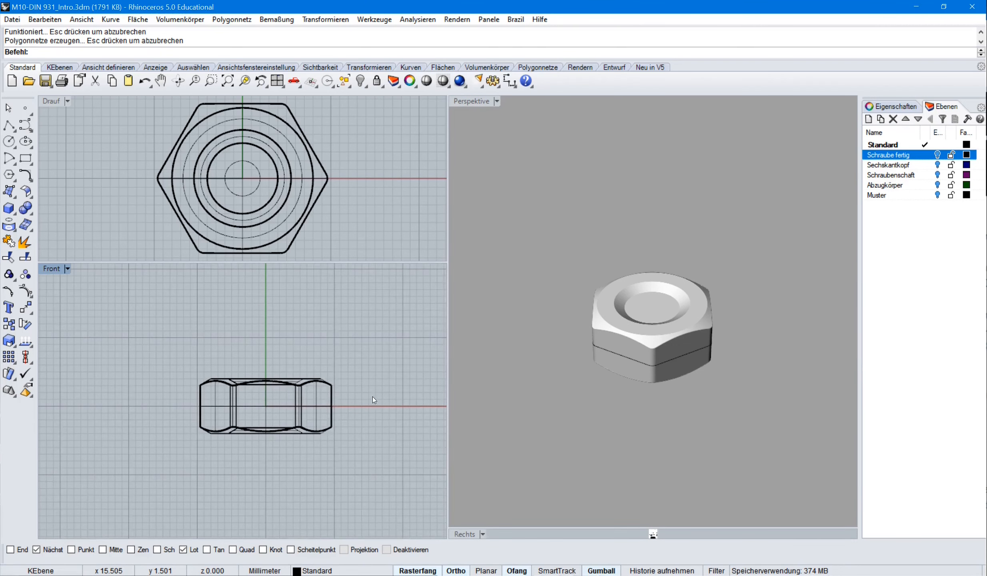
{"action": "left_click", "coordinate": [938, 175]}
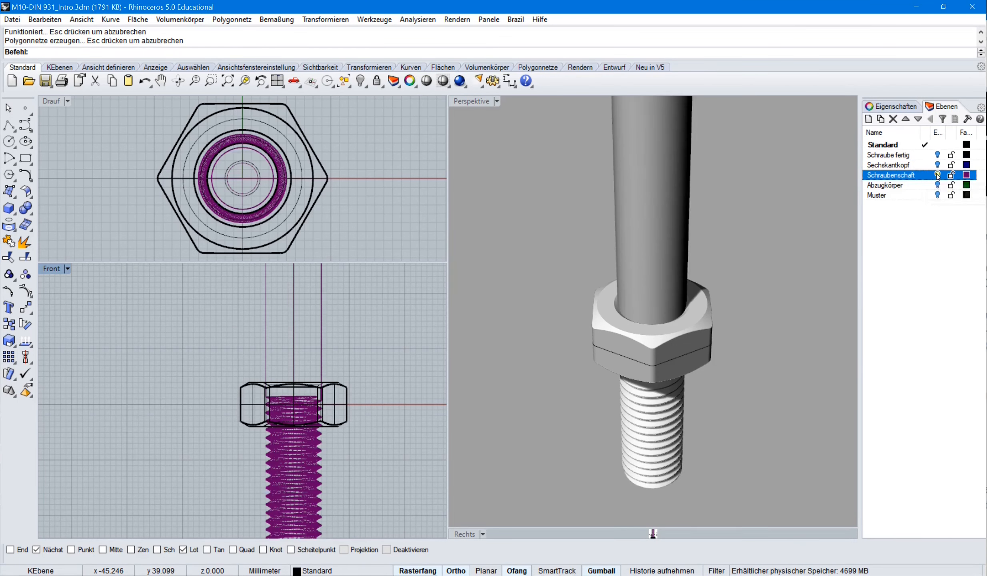
{"action": "left_click", "coordinate": [328, 384]}
{"action": "left_click_drag", "start_coordinate": [293, 365], "coordinate": [294, 448]}
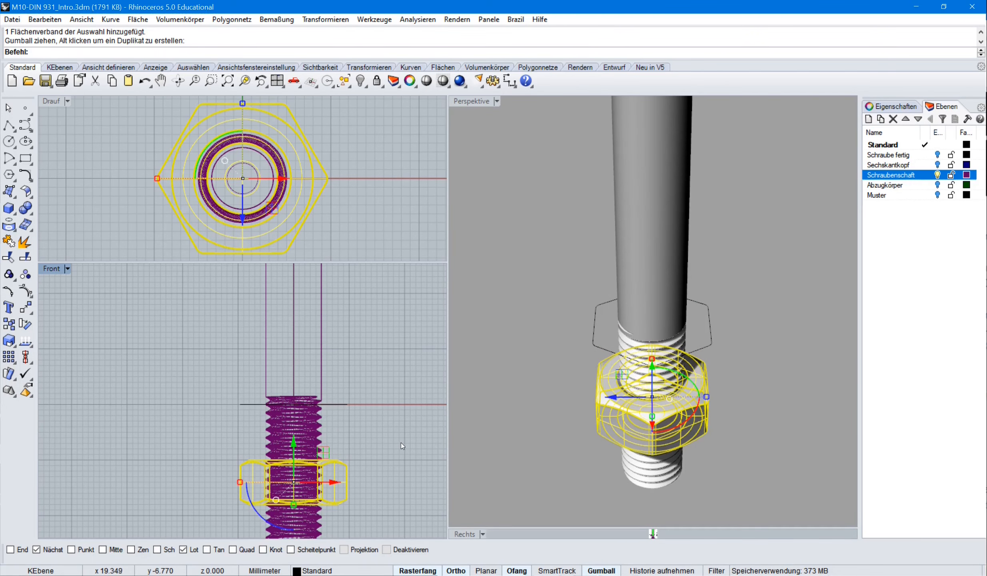
Cut the nut's internal thread by subtracting the shaft and thread bodies, and delete the leftover hexagon curve.
{"action": "left_click", "coordinate": [191, 21]}
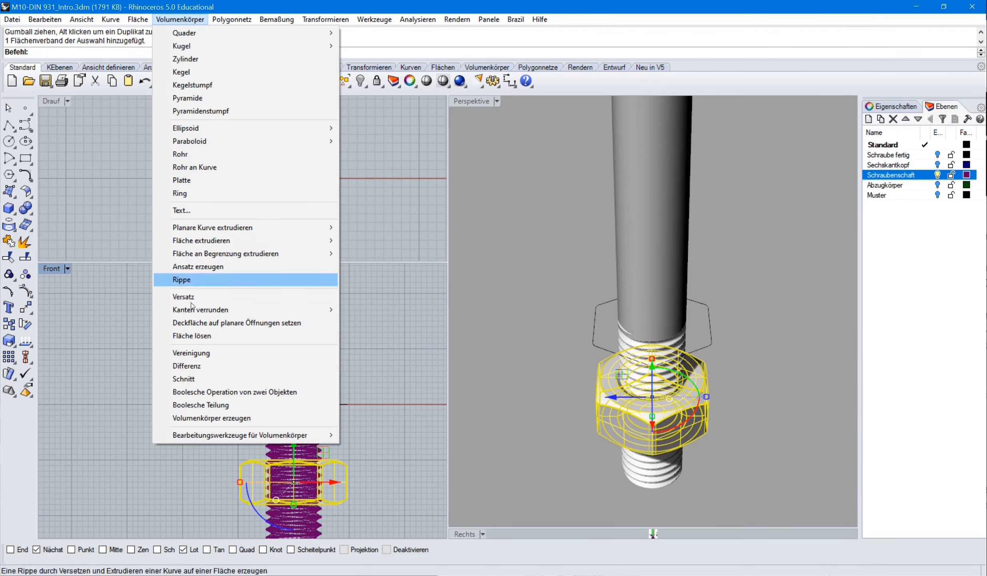
{"action": "left_click", "coordinate": [188, 365]}
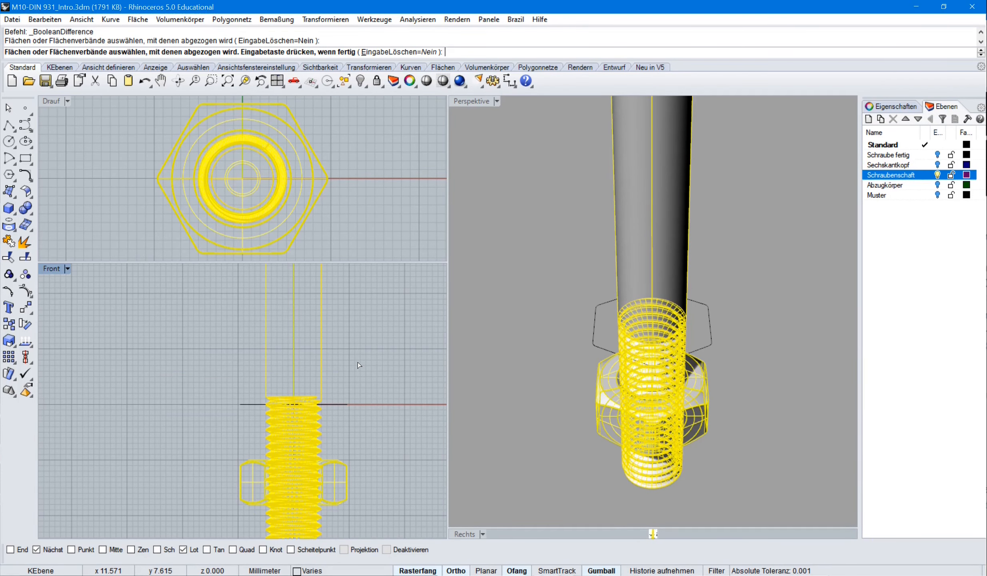
{"action": "key", "text": "Return"}
{"action": "right_click_drag", "start_coordinate": [767, 442], "coordinate": [731, 437]}
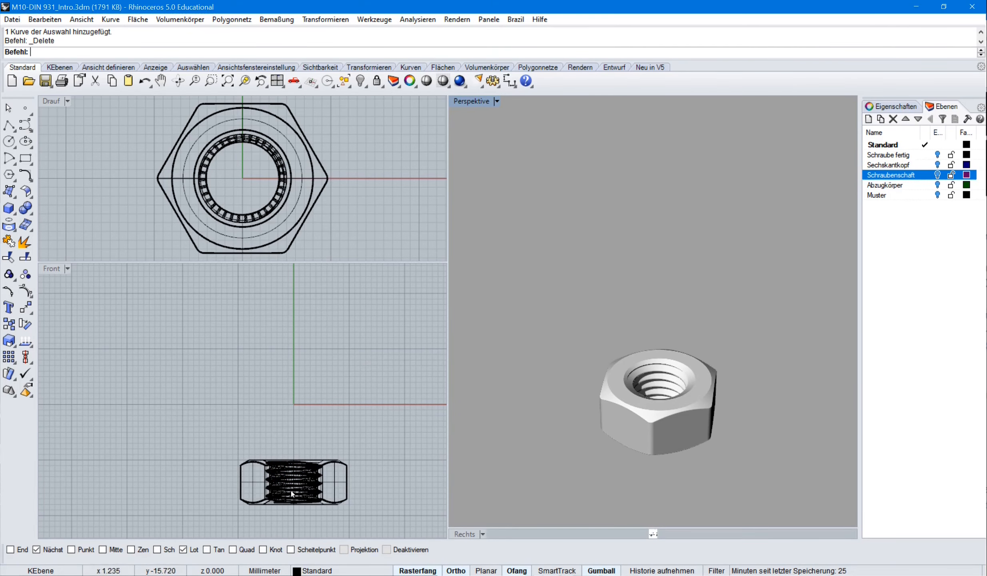
{"action": "right_click_drag", "start_coordinate": [291, 490], "coordinate": [293, 342]}
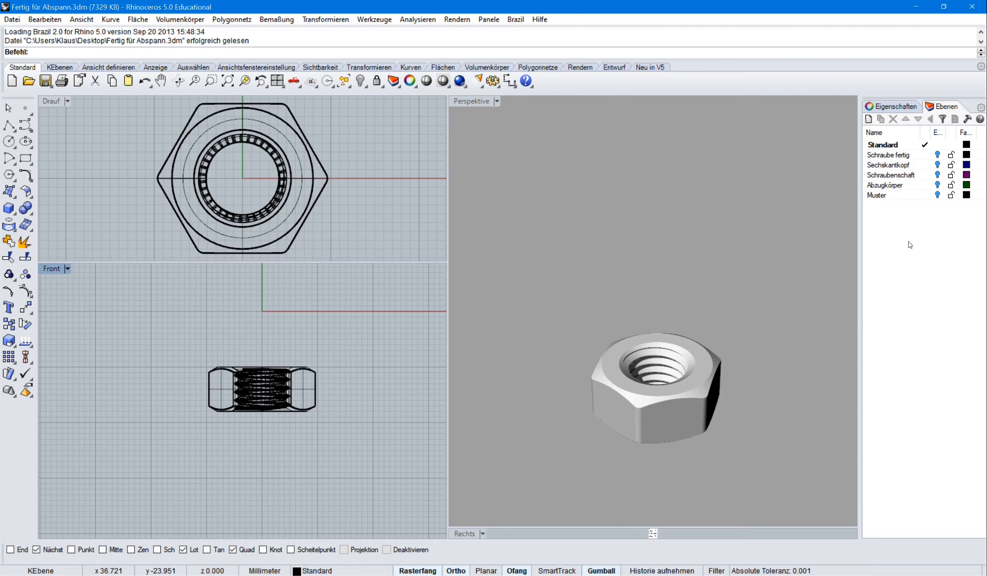
Show the Schraube fertig layer and inspect the finished bolt together with the nut.
{"action": "left_click", "coordinate": [937, 154]}
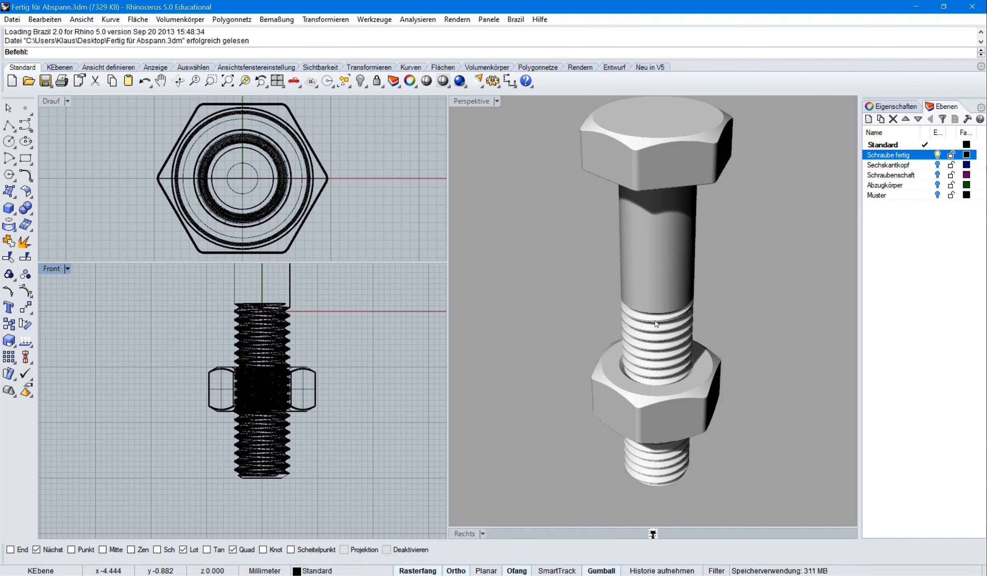
{"action": "right_click_drag", "start_coordinate": [649, 323], "coordinate": [682, 233]}
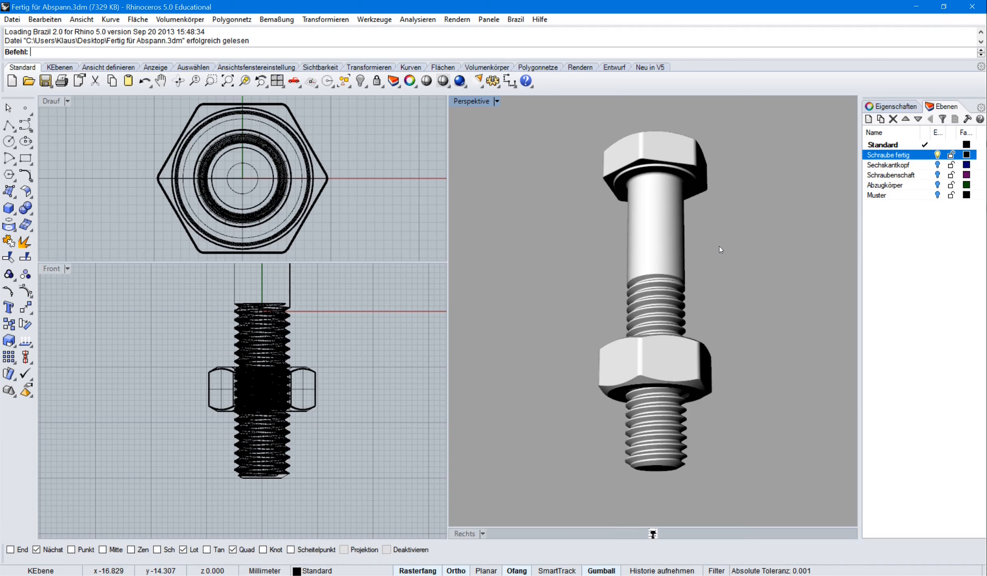